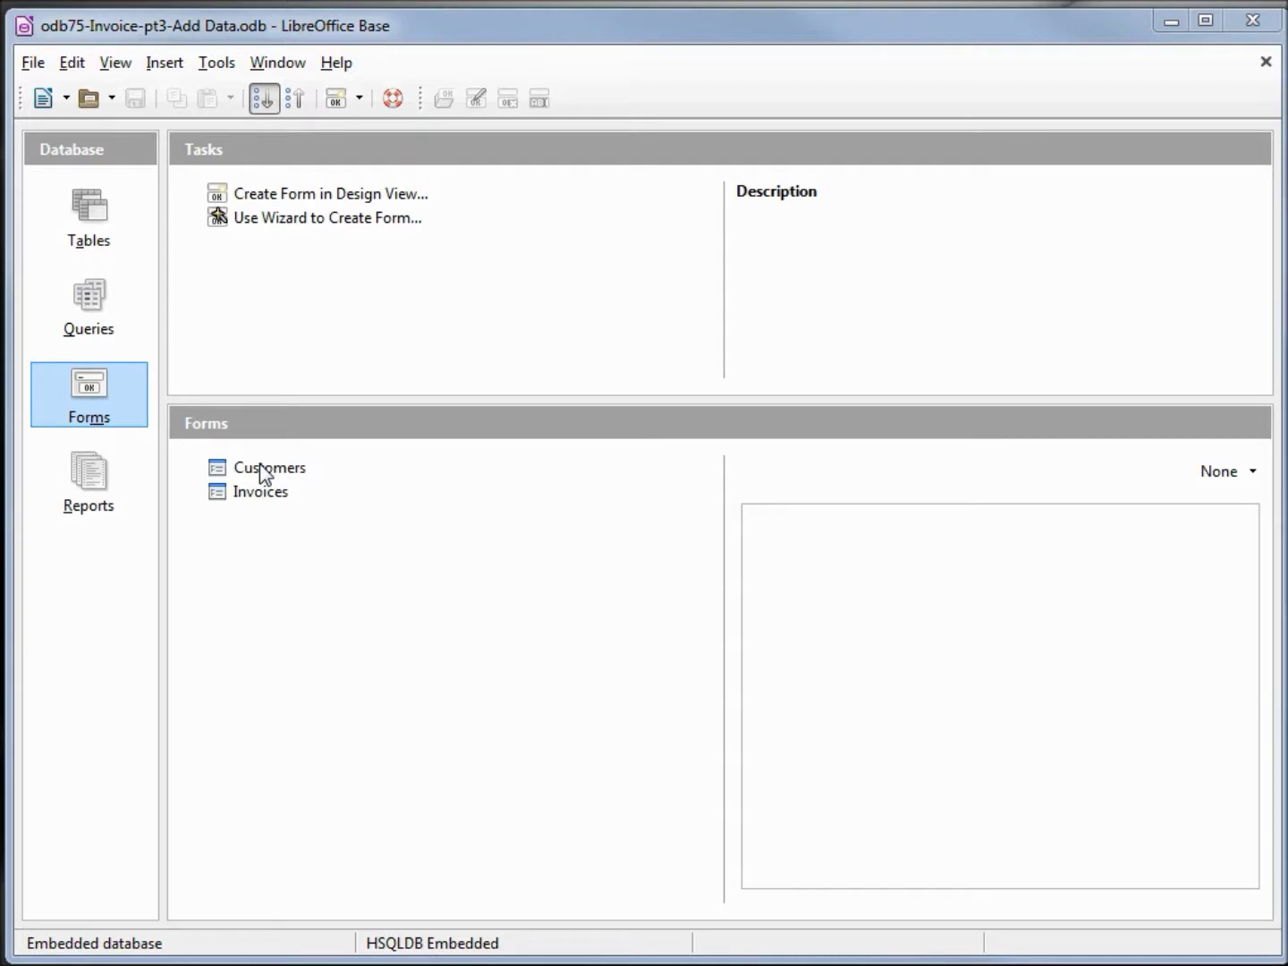
Step: Open the Customers form and enter company Uncle Lou with its street address, city, state and postal code
double_click(261, 465)
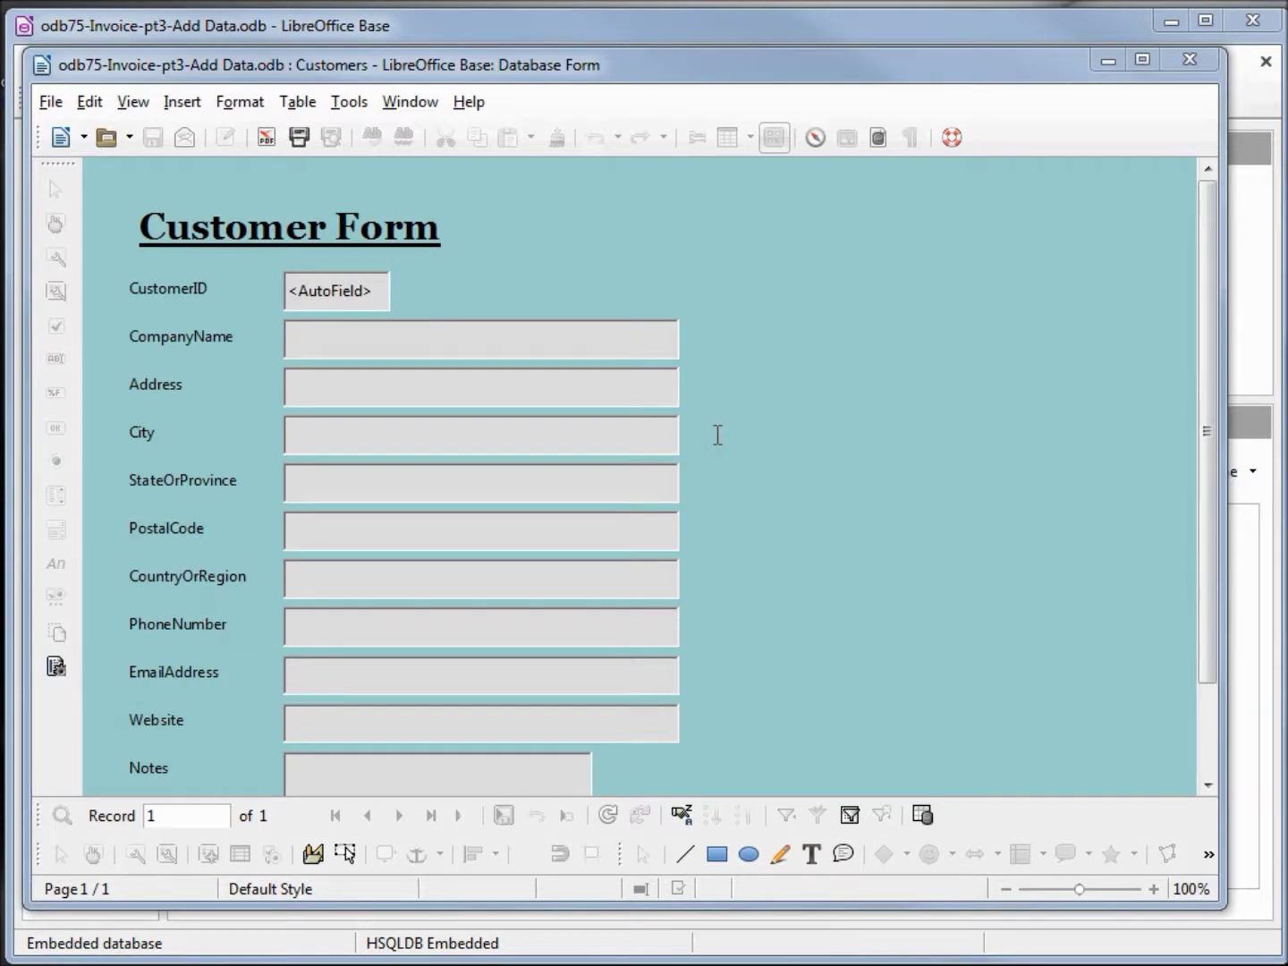
left_click(348, 339)
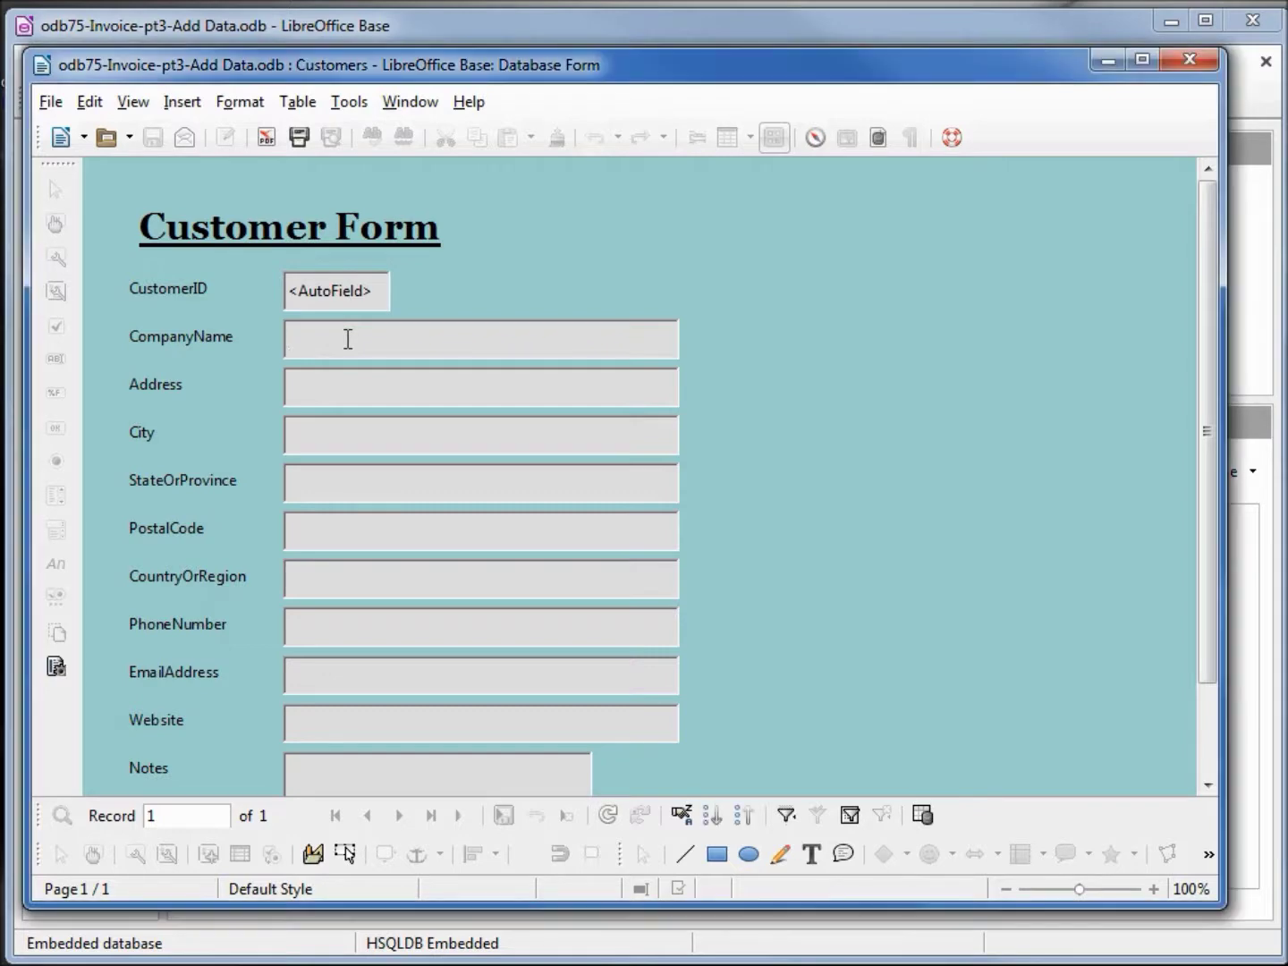
type("Uncle Lou")
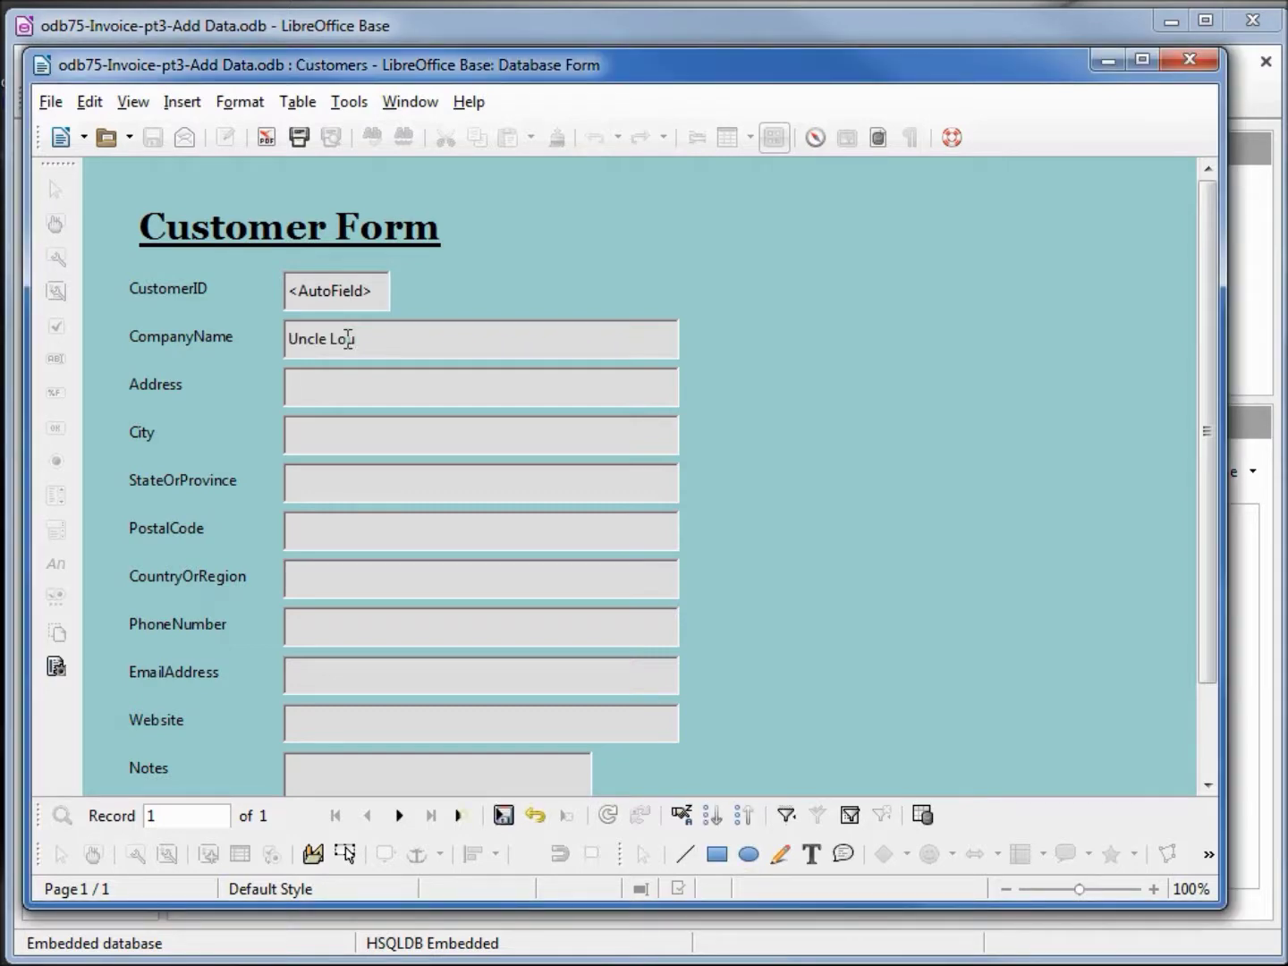
key("Tab")
type("1234 Ma")
type("in")
type("Anytown")
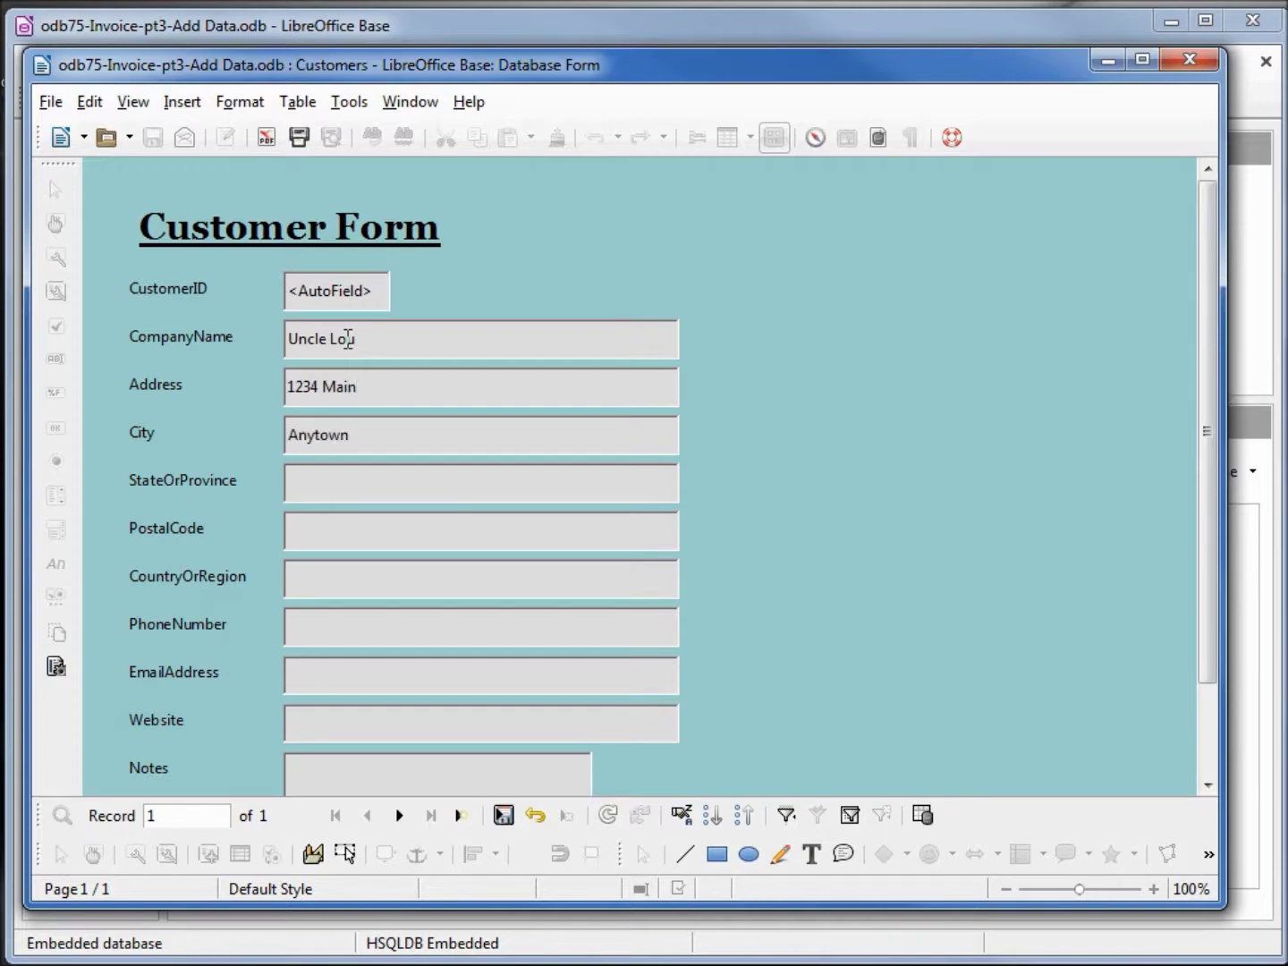
key("Tab")
type("OH")
key("Tab")
type("4")
type("1834")
Step: Add country USA, phone number, e-mail, website and the note 'My first customer', then save the record
key("Tab")
type("USA")
key("Tab")
type("5")
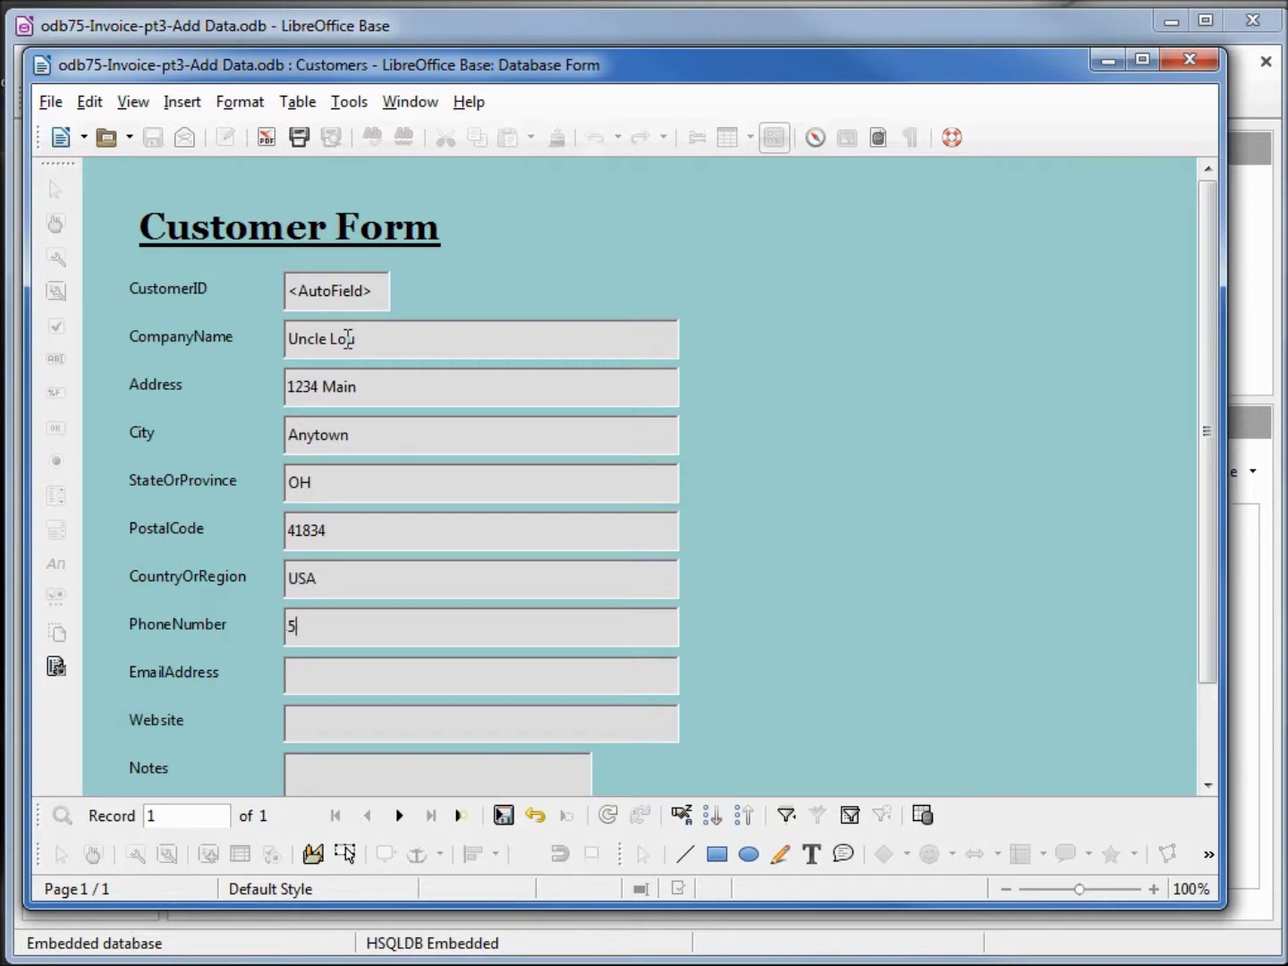
type("55-1212")
key("Tab")
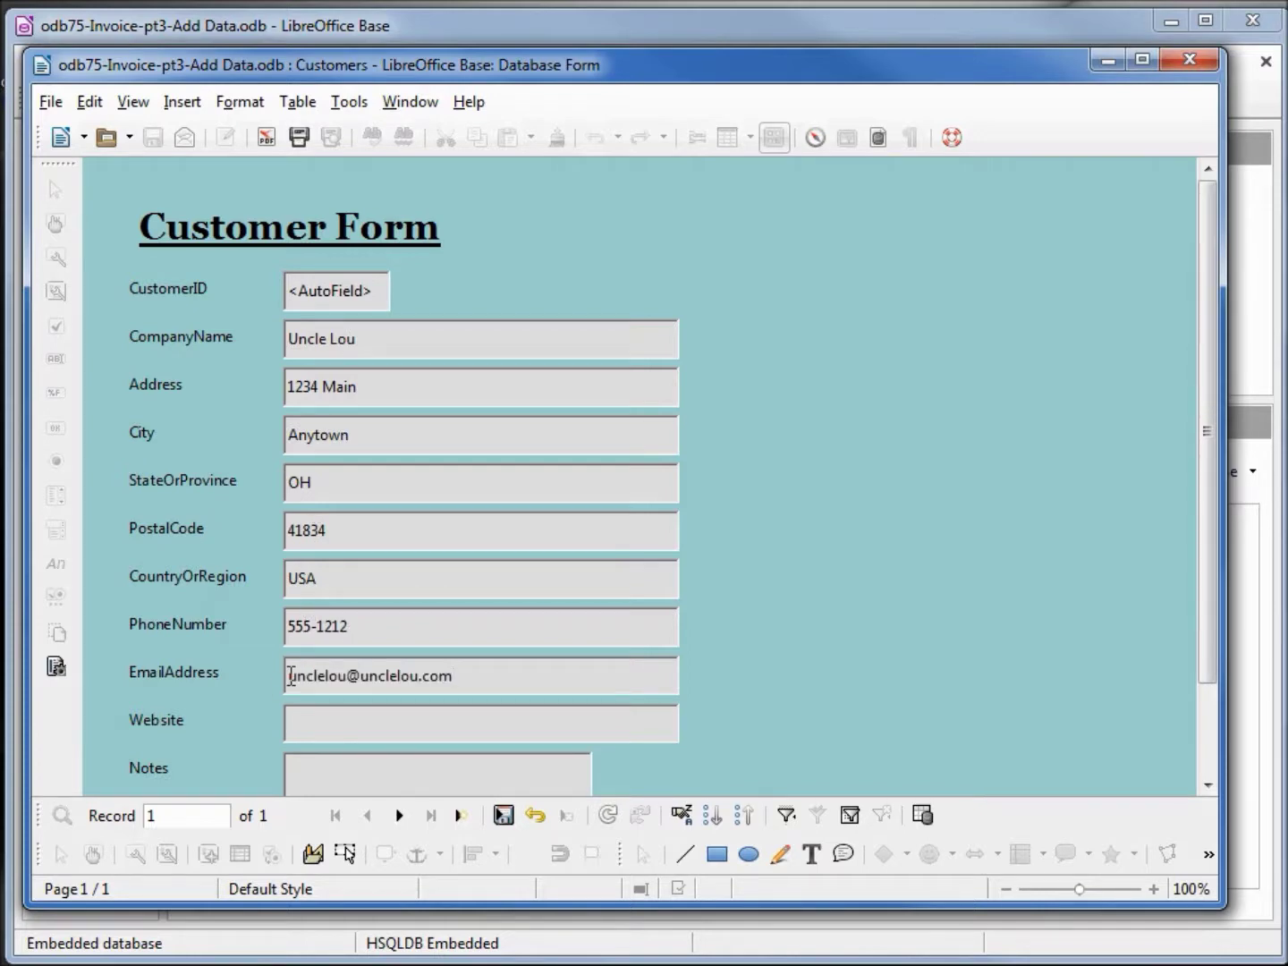
type("uncl")
type("elou.com")
key("Tab")
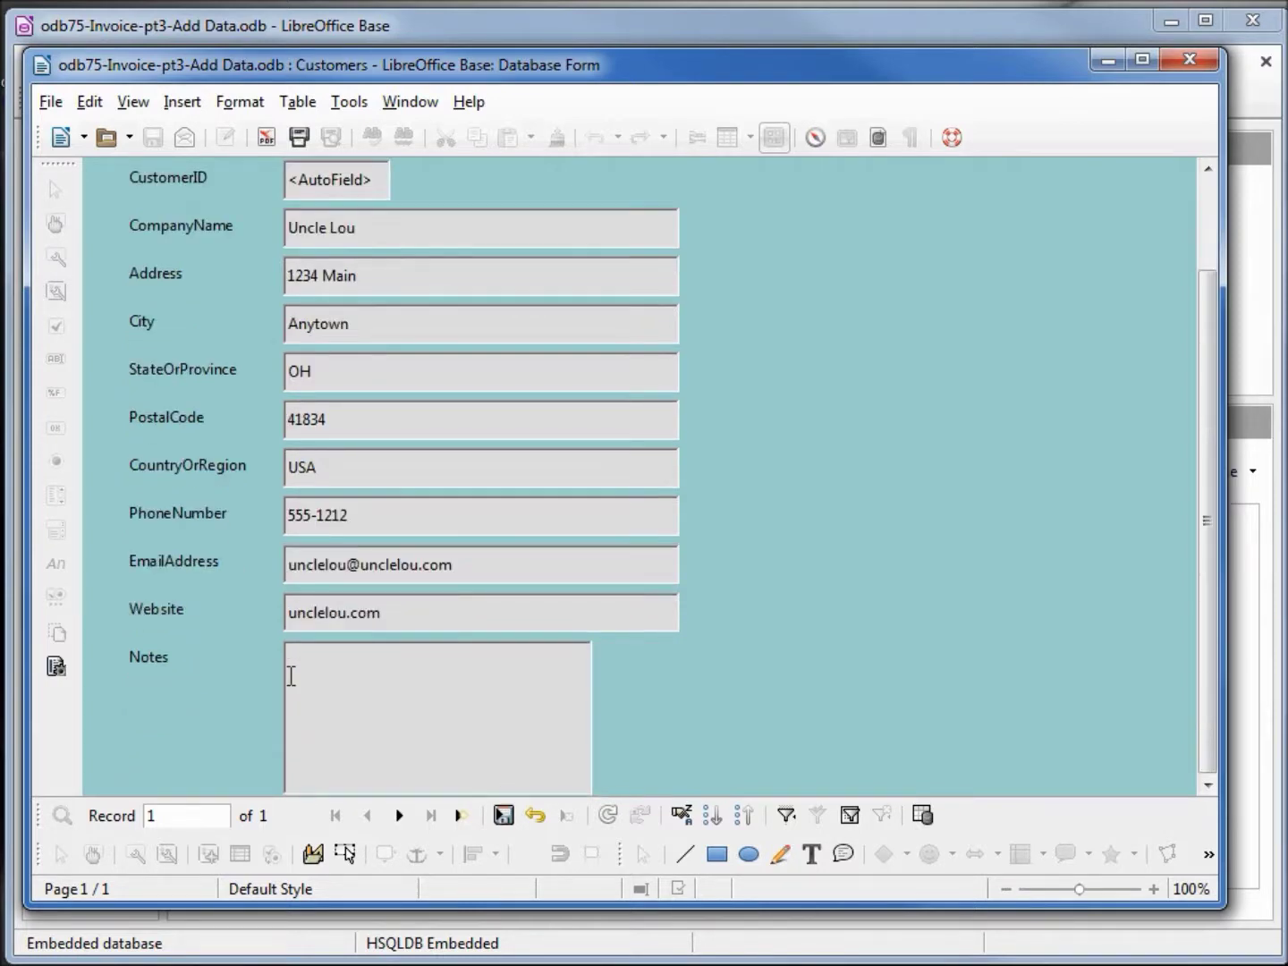
type("My first customer")
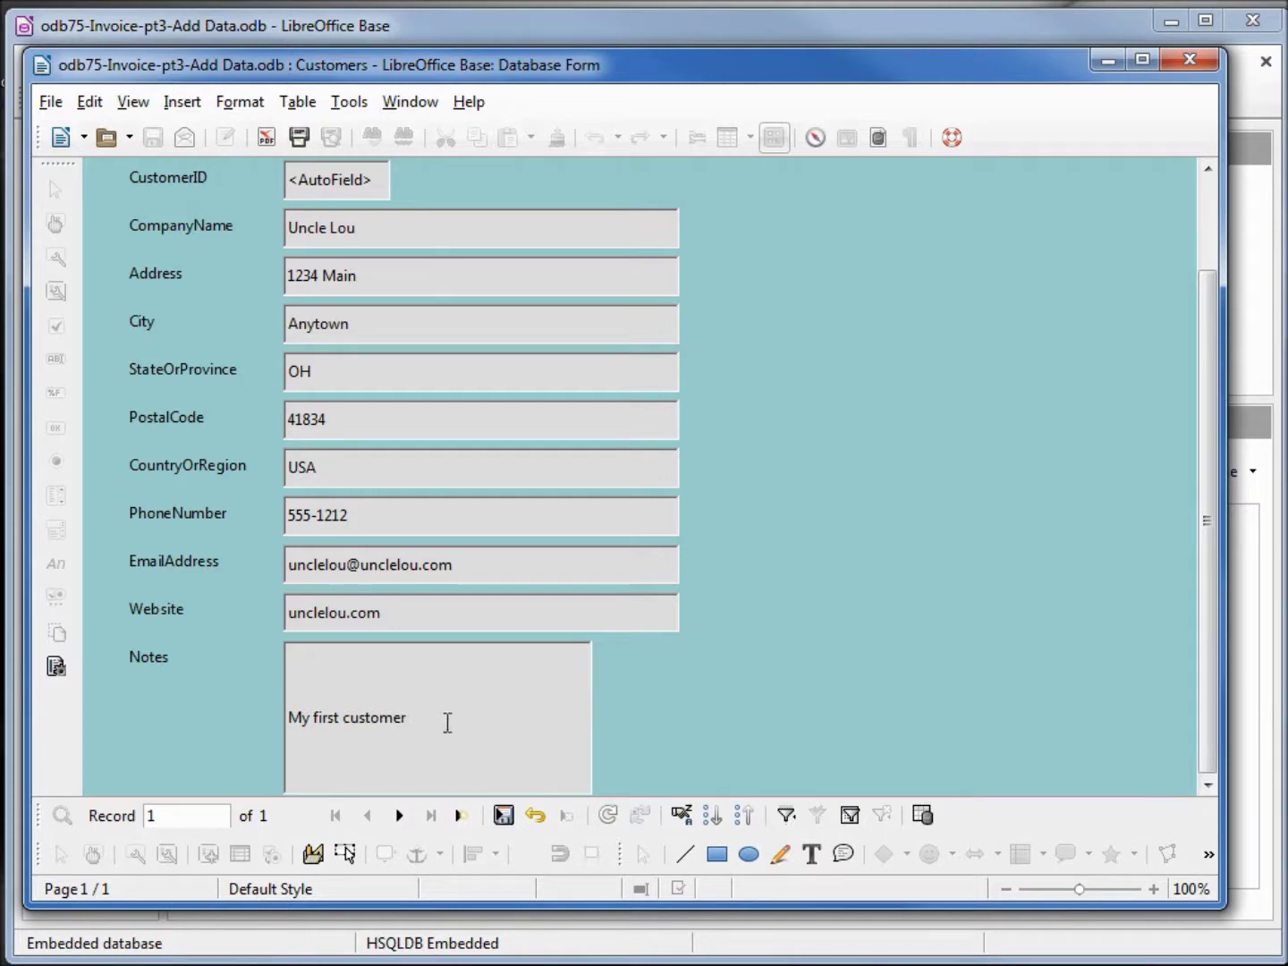
left_click(505, 817)
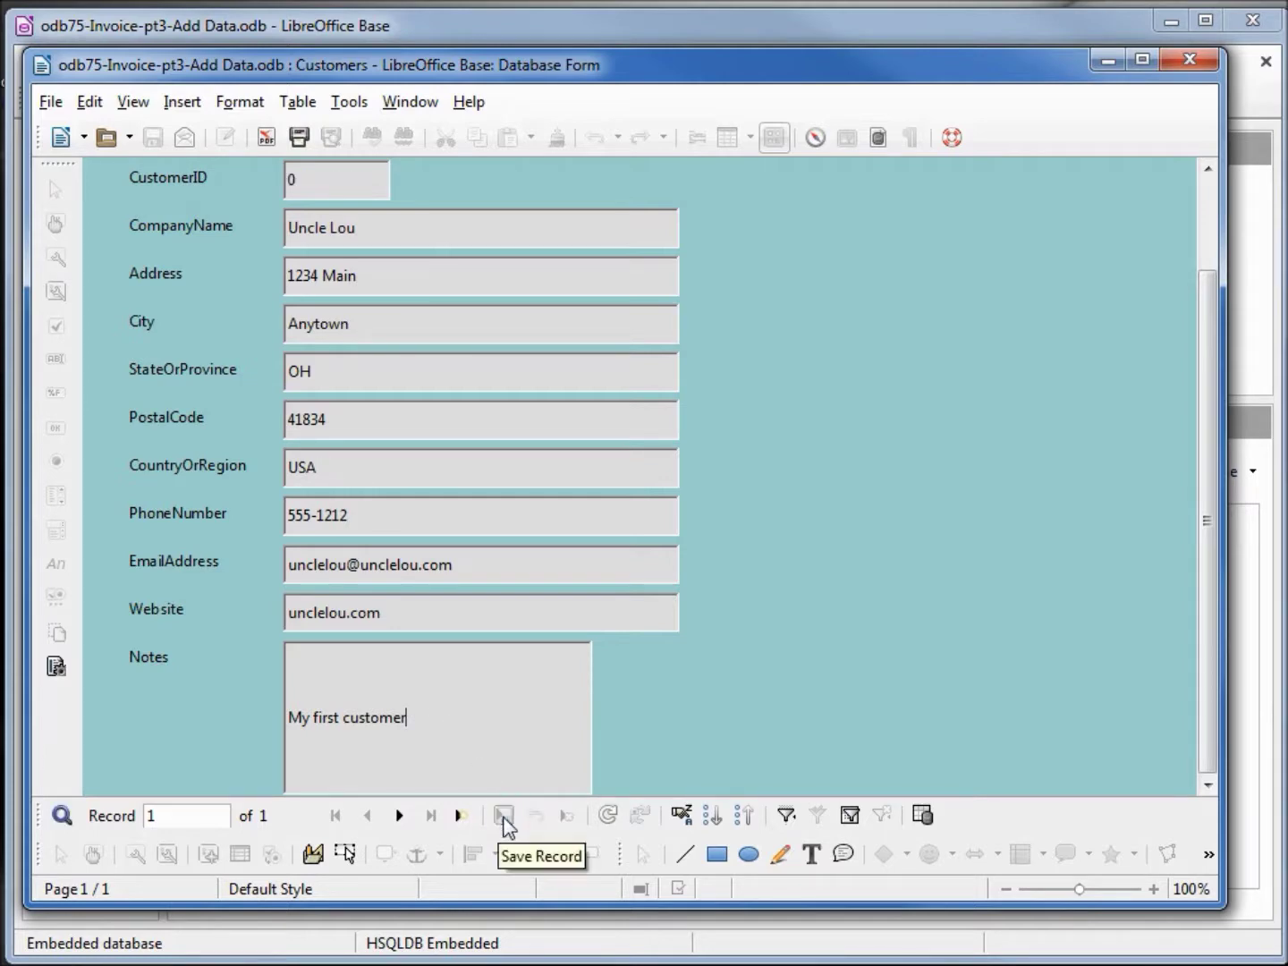
Step: Close the Customer Form saving changes, then reopen it in design view zoomed out to 80%
left_click(1191, 61)
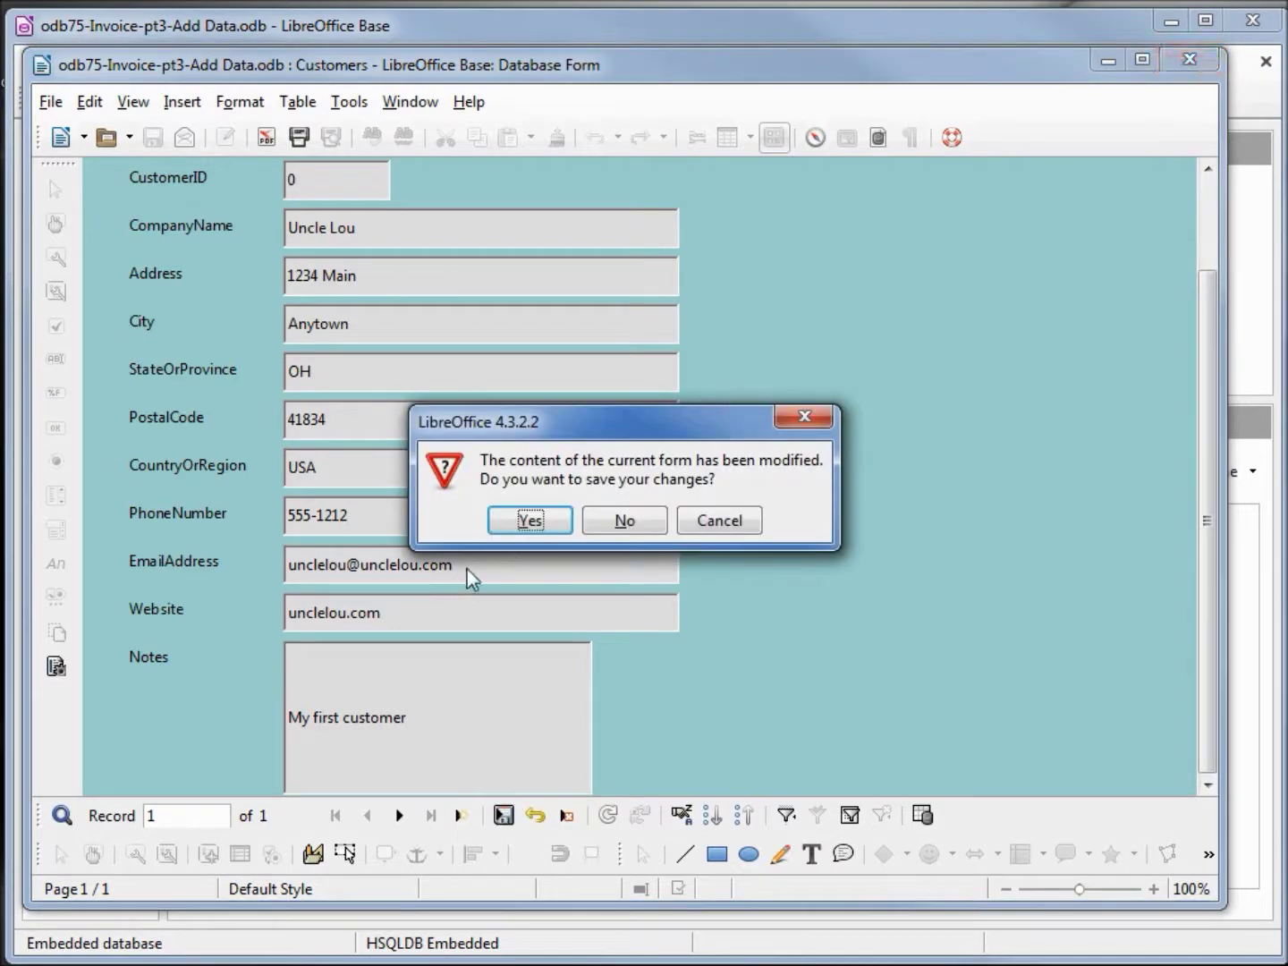
left_click(625, 520)
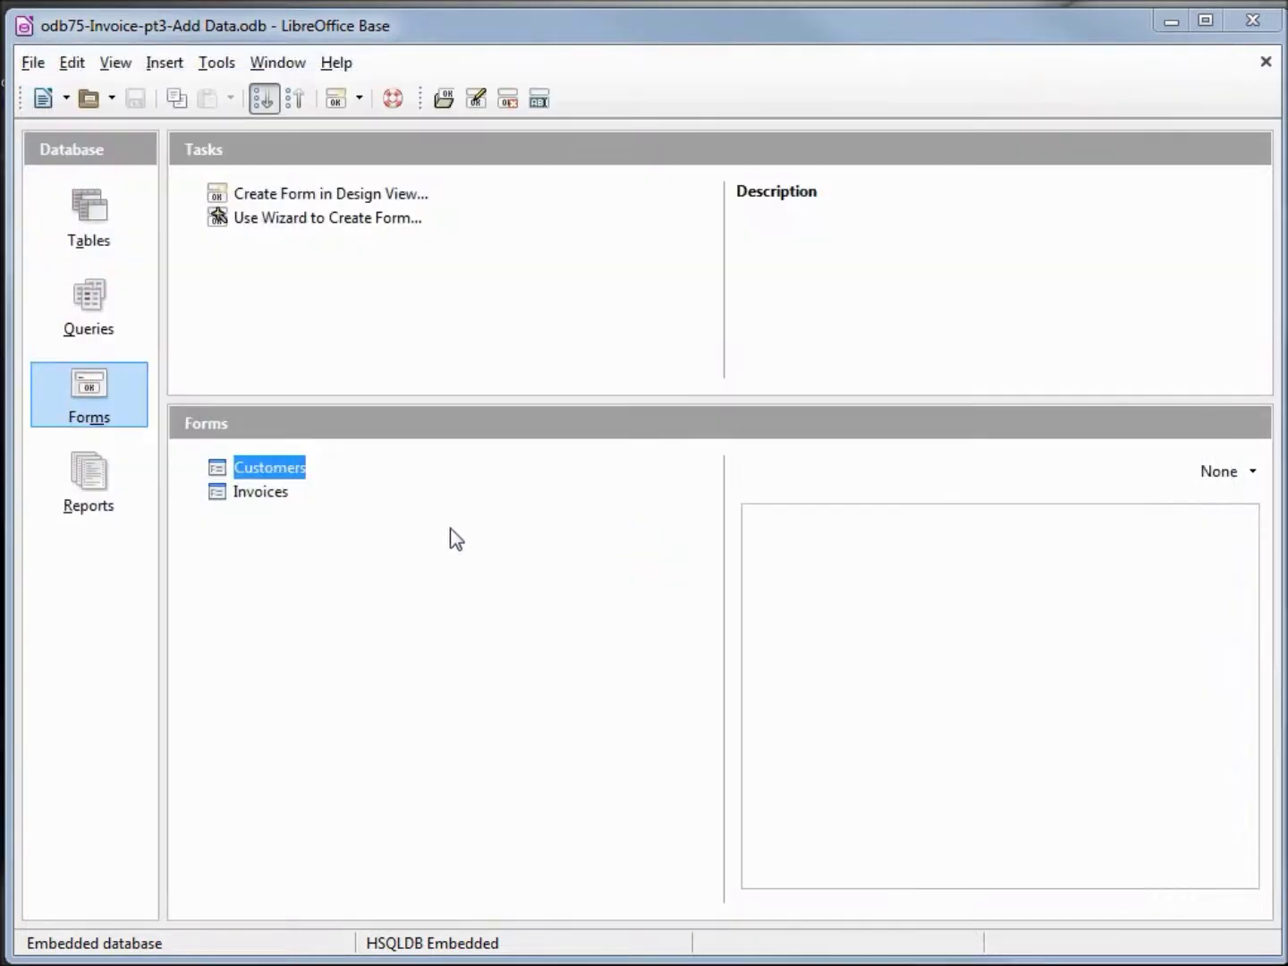
right_click(282, 481)
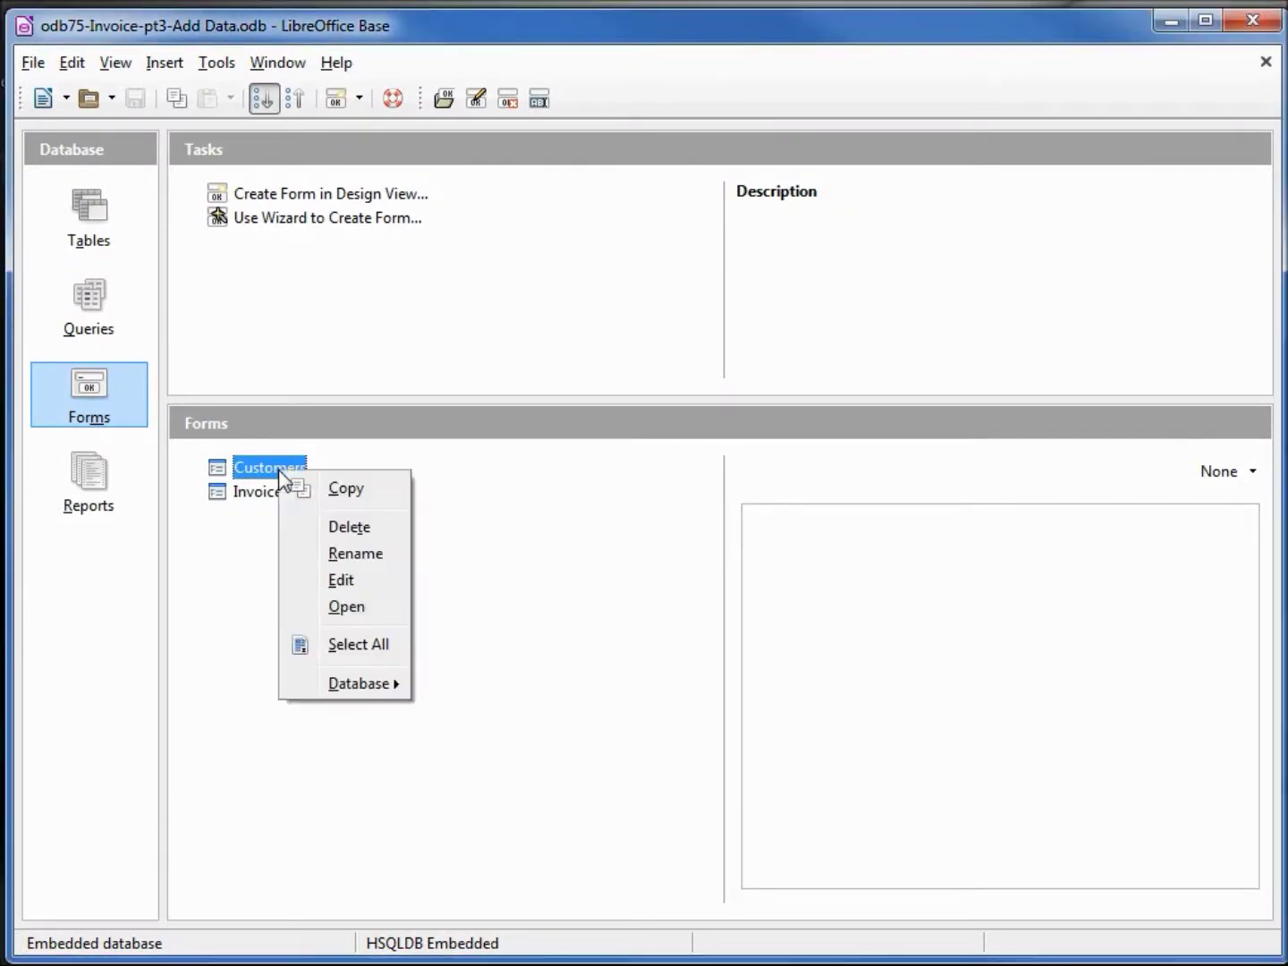
left_click(348, 592)
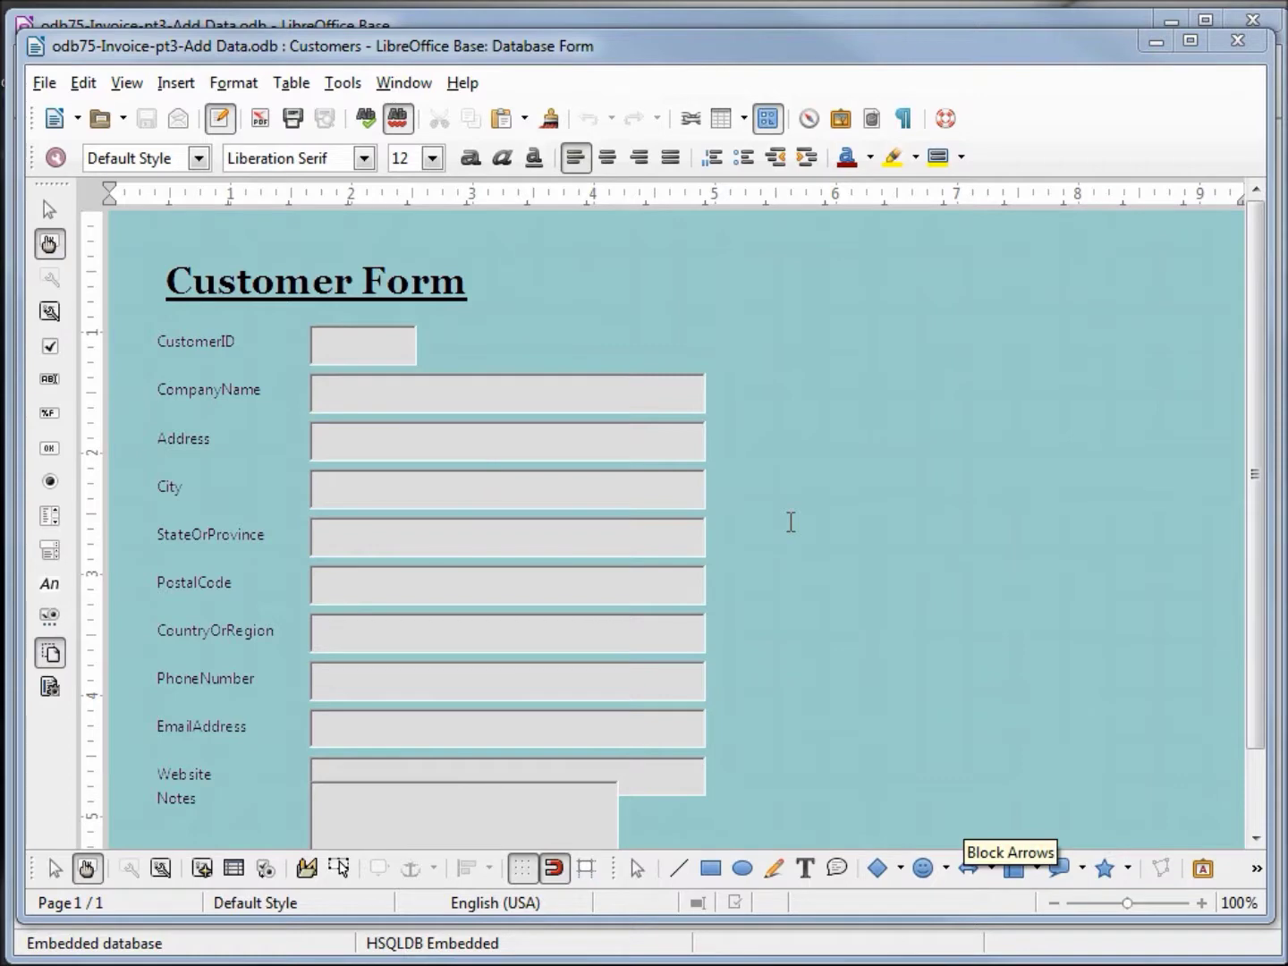
left_click(1054, 904)
left_click(1052, 904)
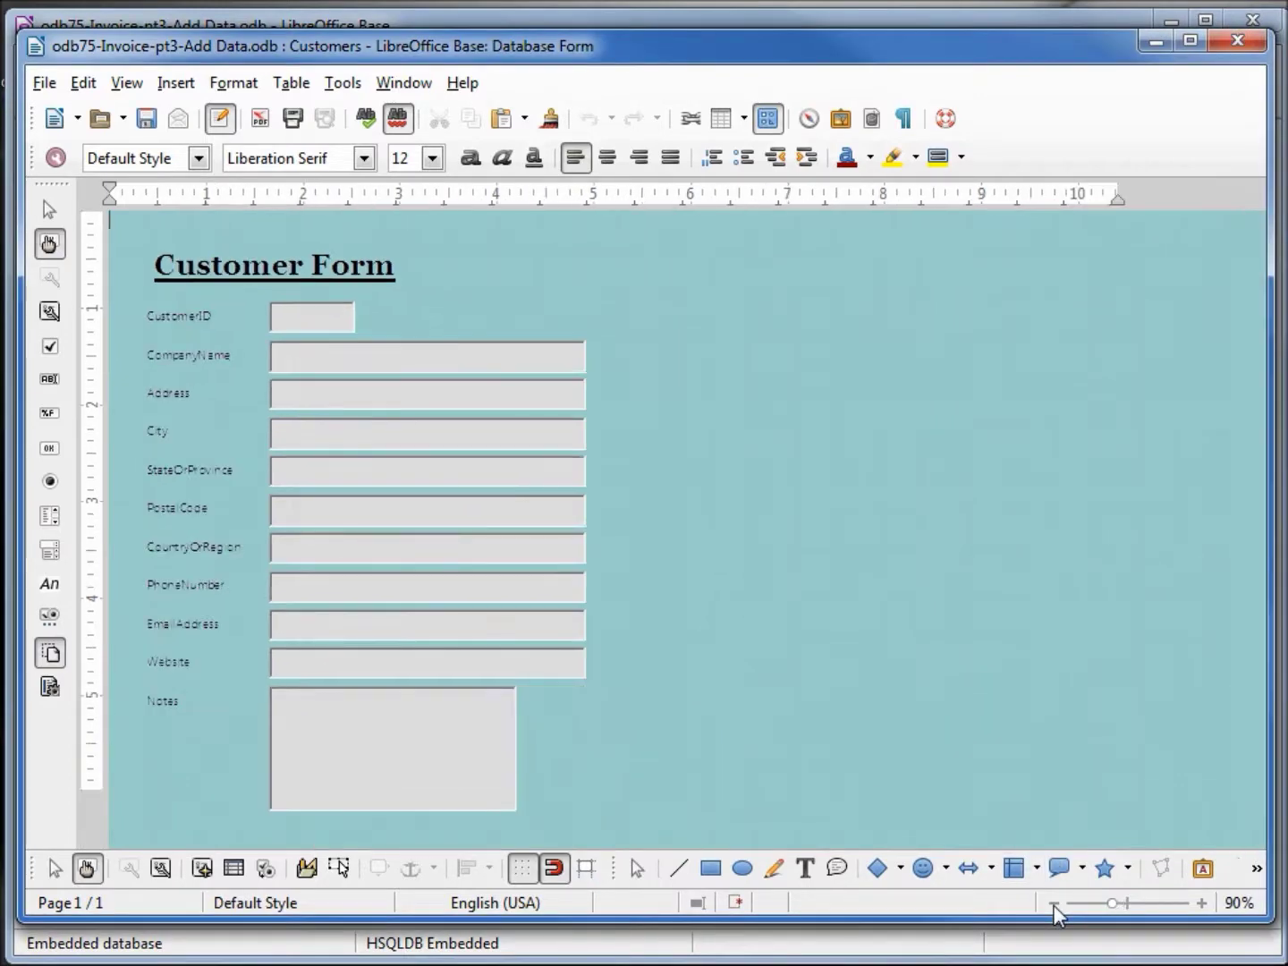
Step: Set the Notes text box's Text type to Multi-line, save the form design and leave Design Mode
left_click(322, 743)
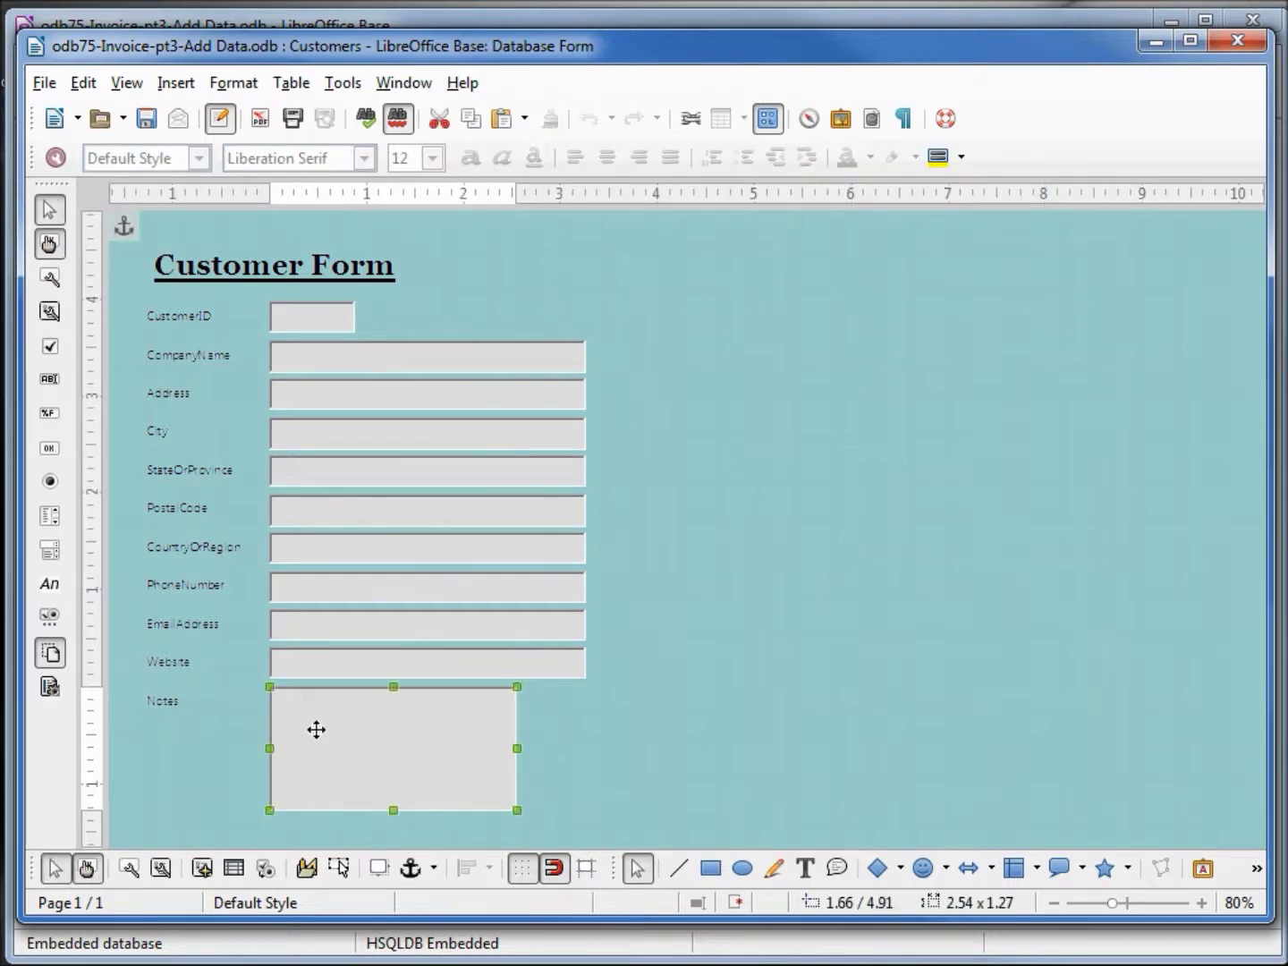
right_click(317, 730)
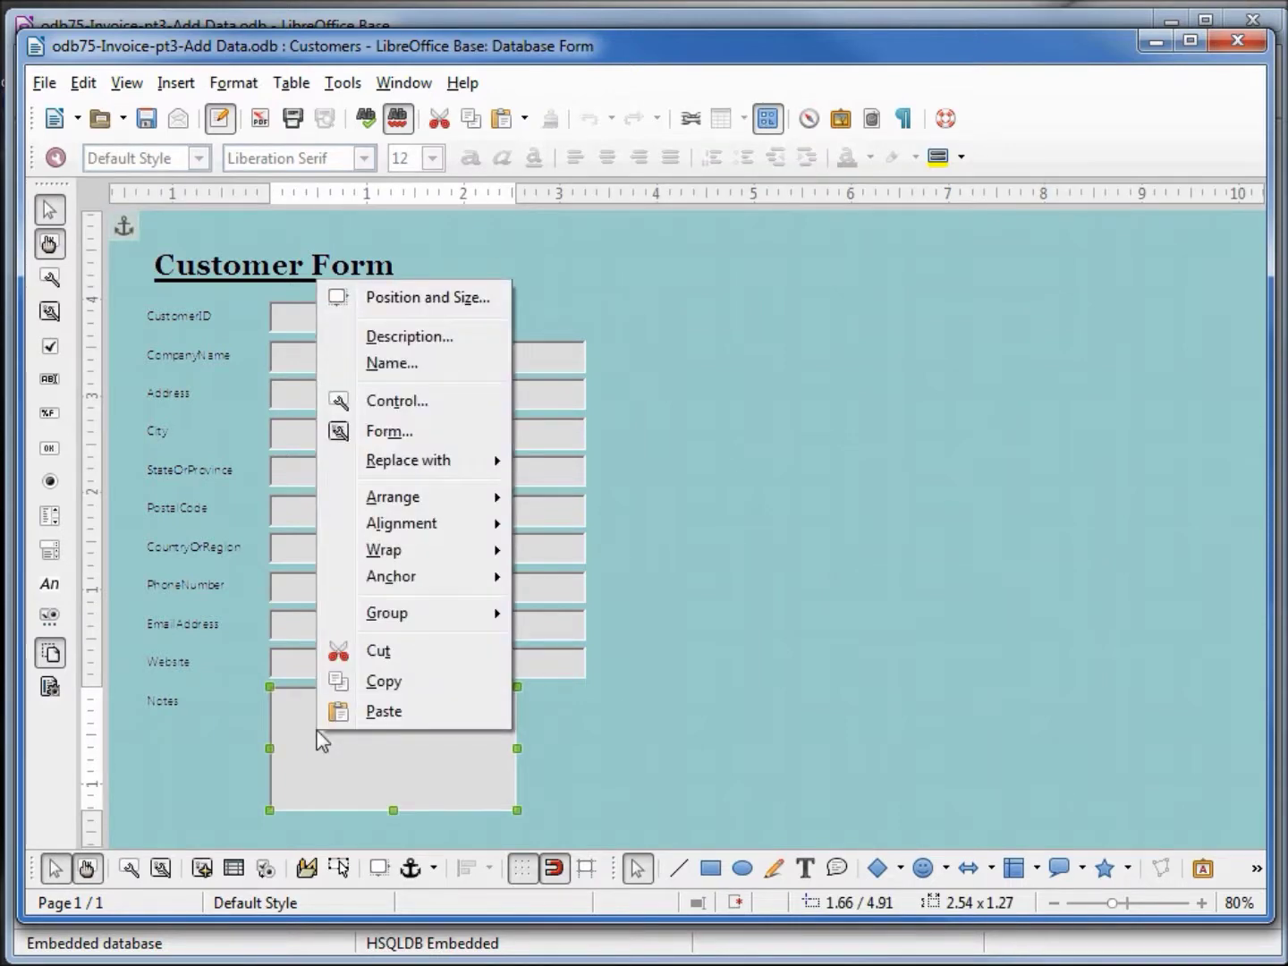
left_click(406, 403)
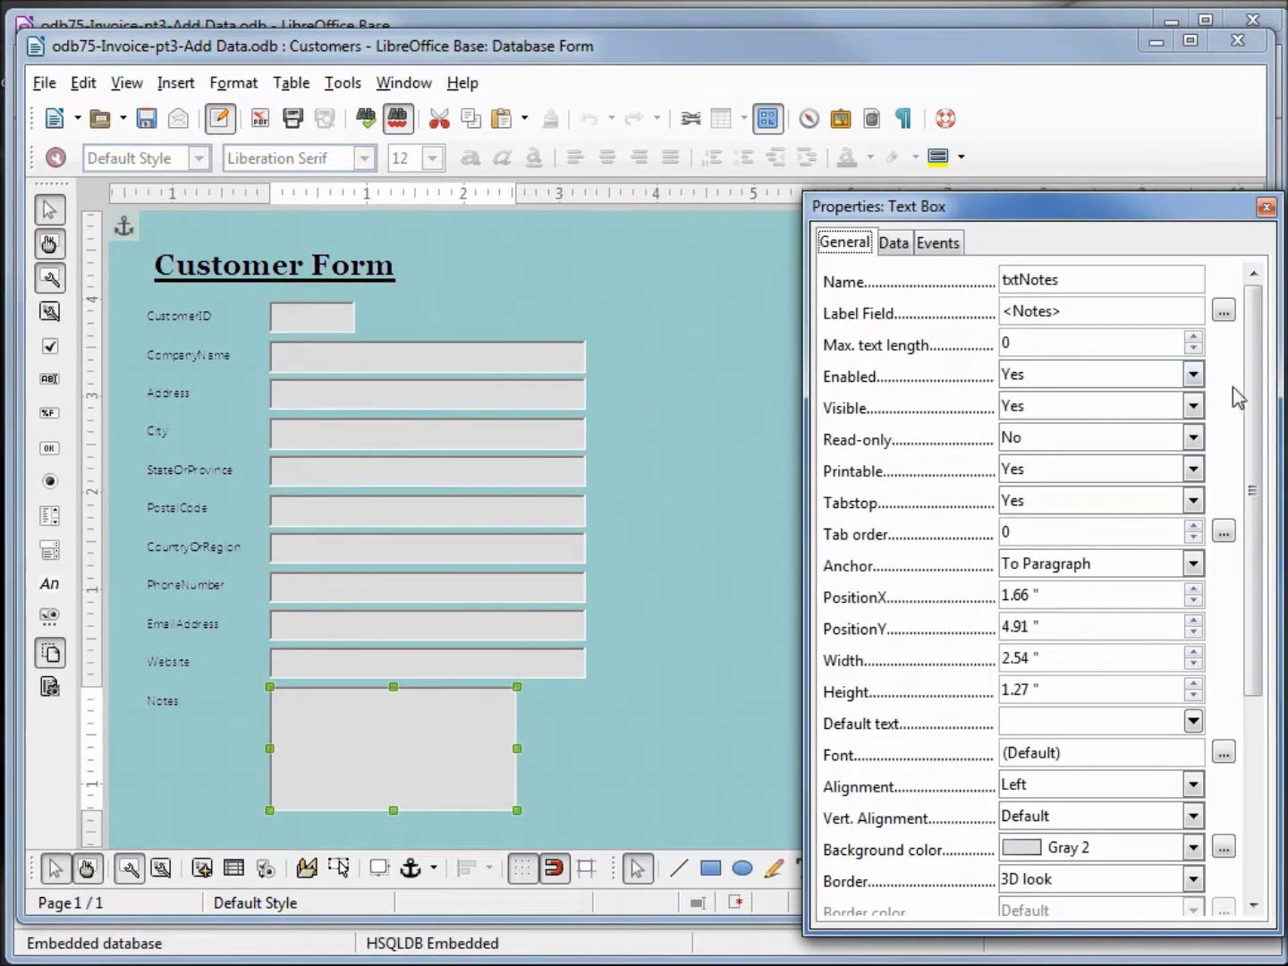
left_click_drag(1255, 489, 1257, 685)
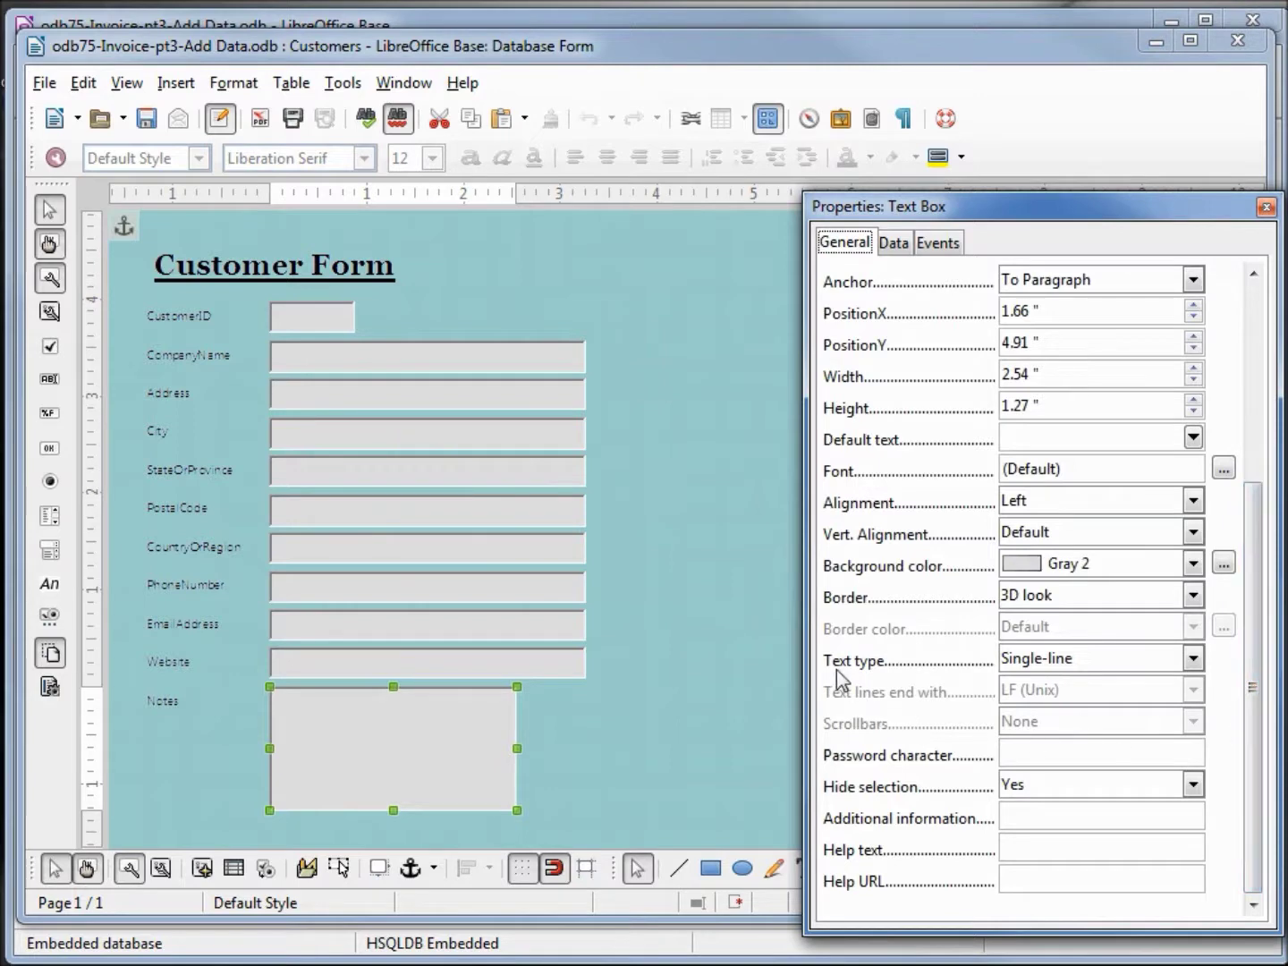
left_click(1194, 659)
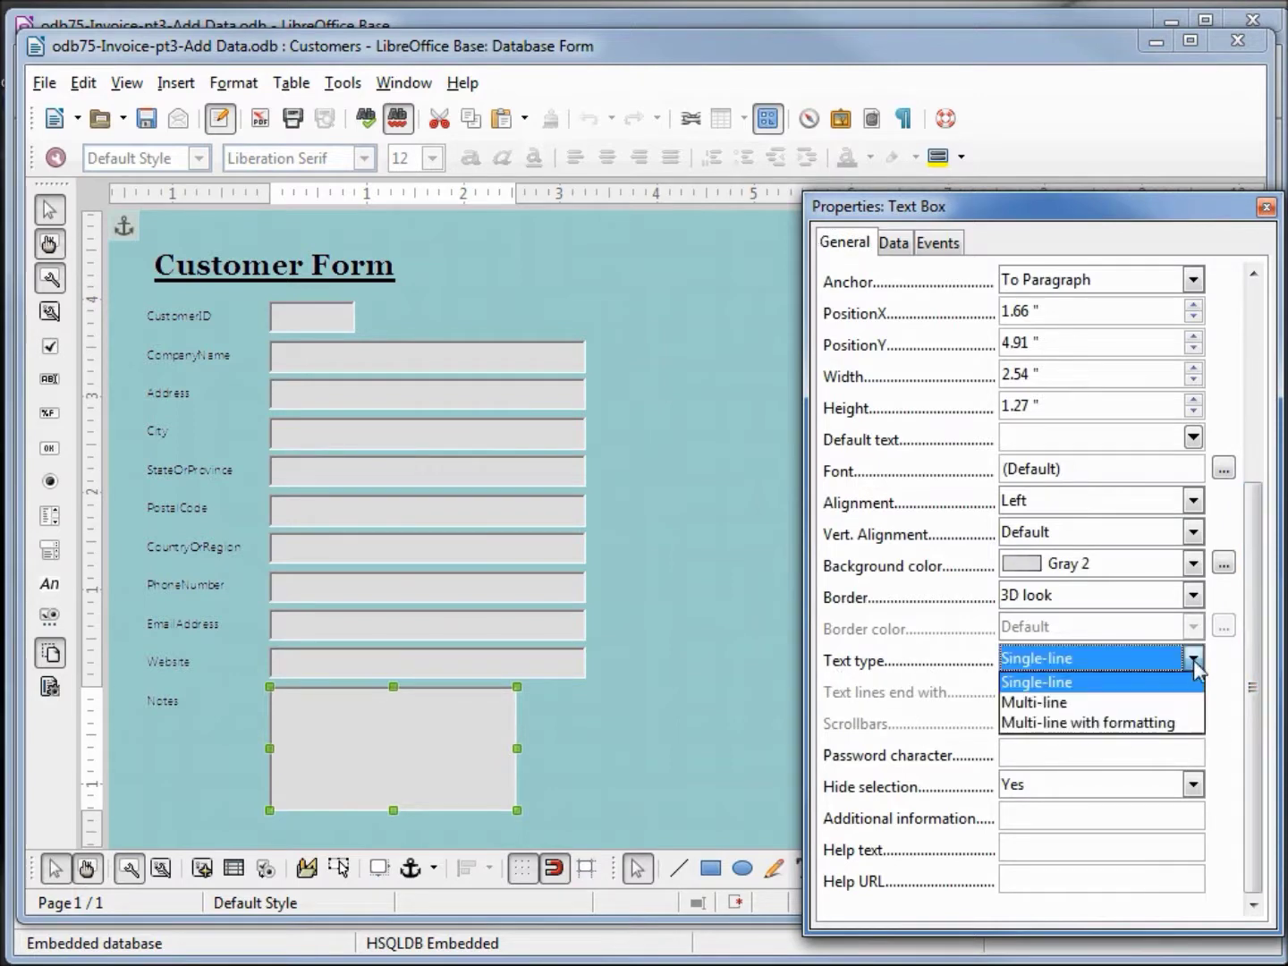
left_click(1139, 705)
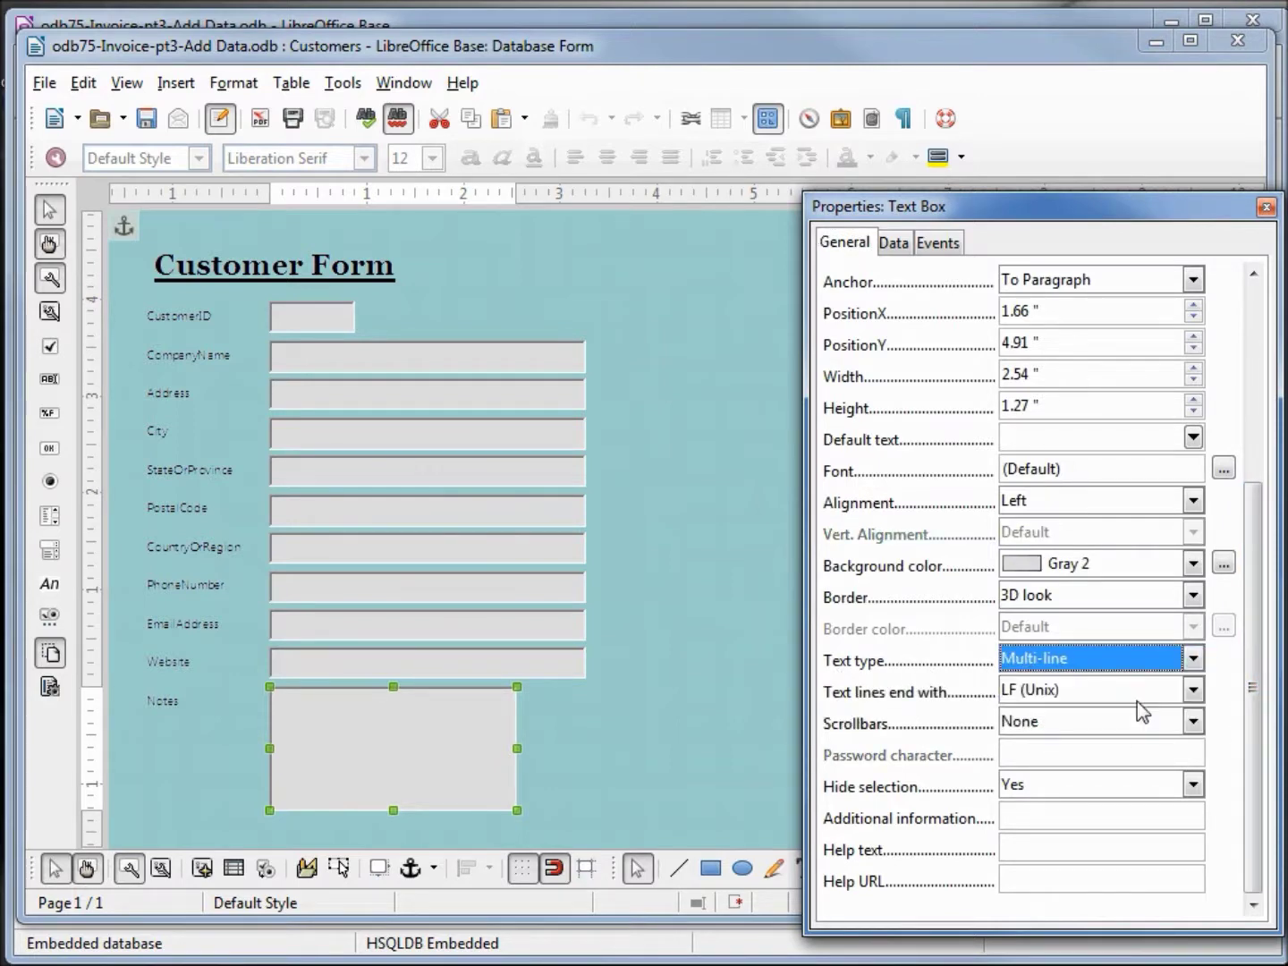
left_click(1266, 206)
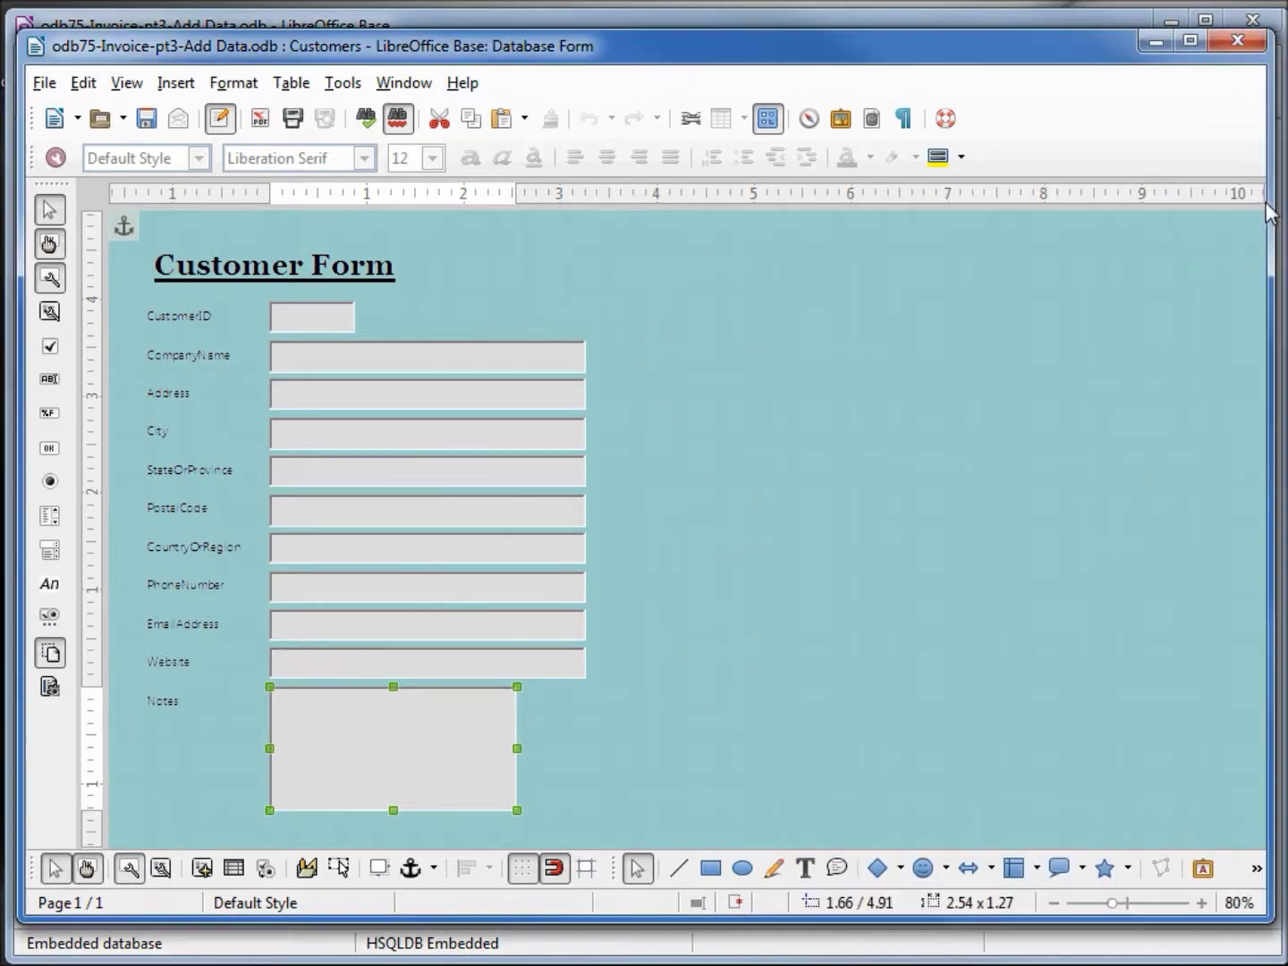
left_click(148, 122)
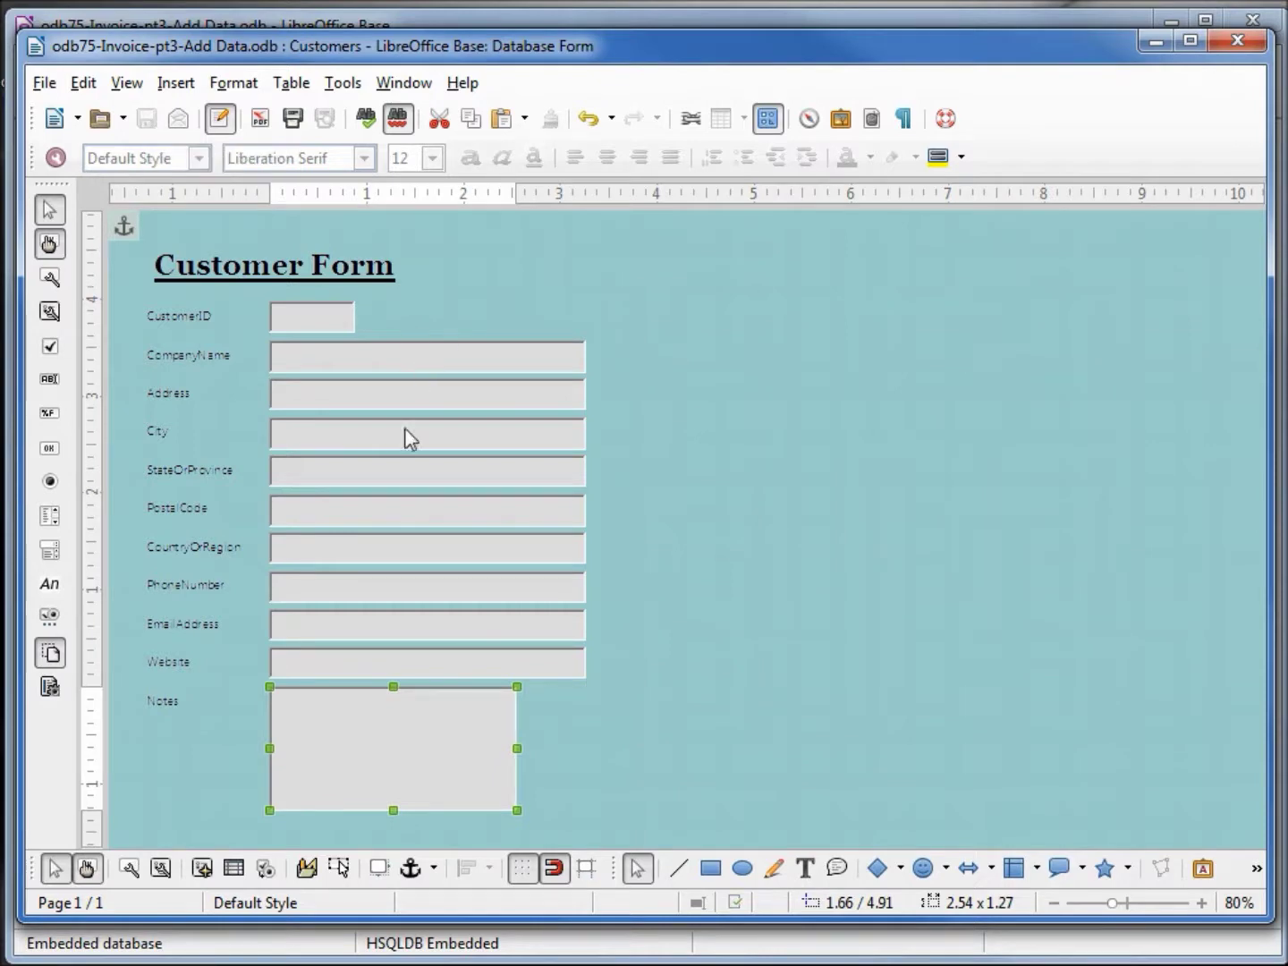
left_click(93, 873)
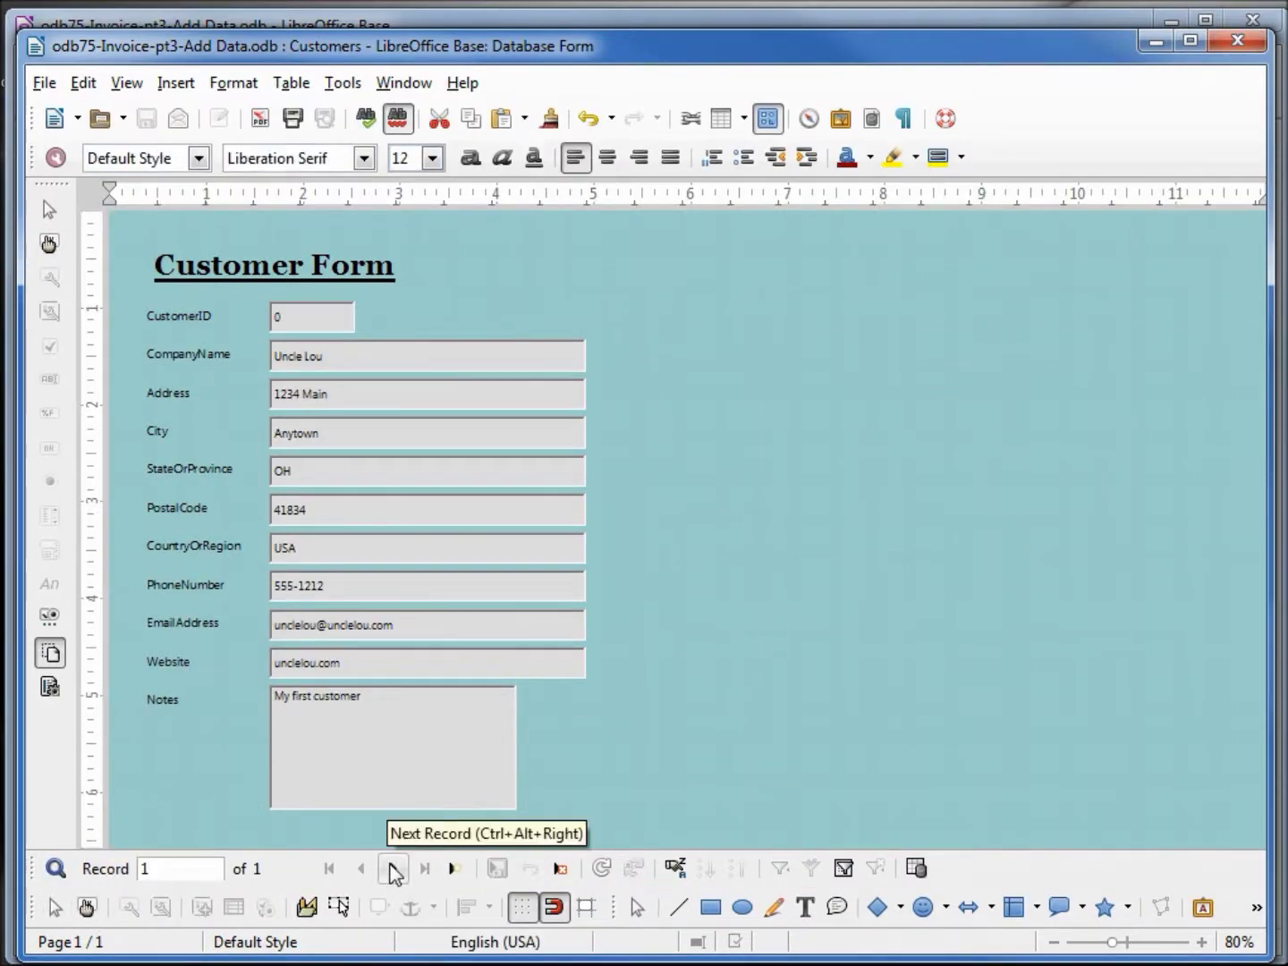
Step: Start a new customer record and enter Made up Publishing with its street address and city
left_click(395, 868)
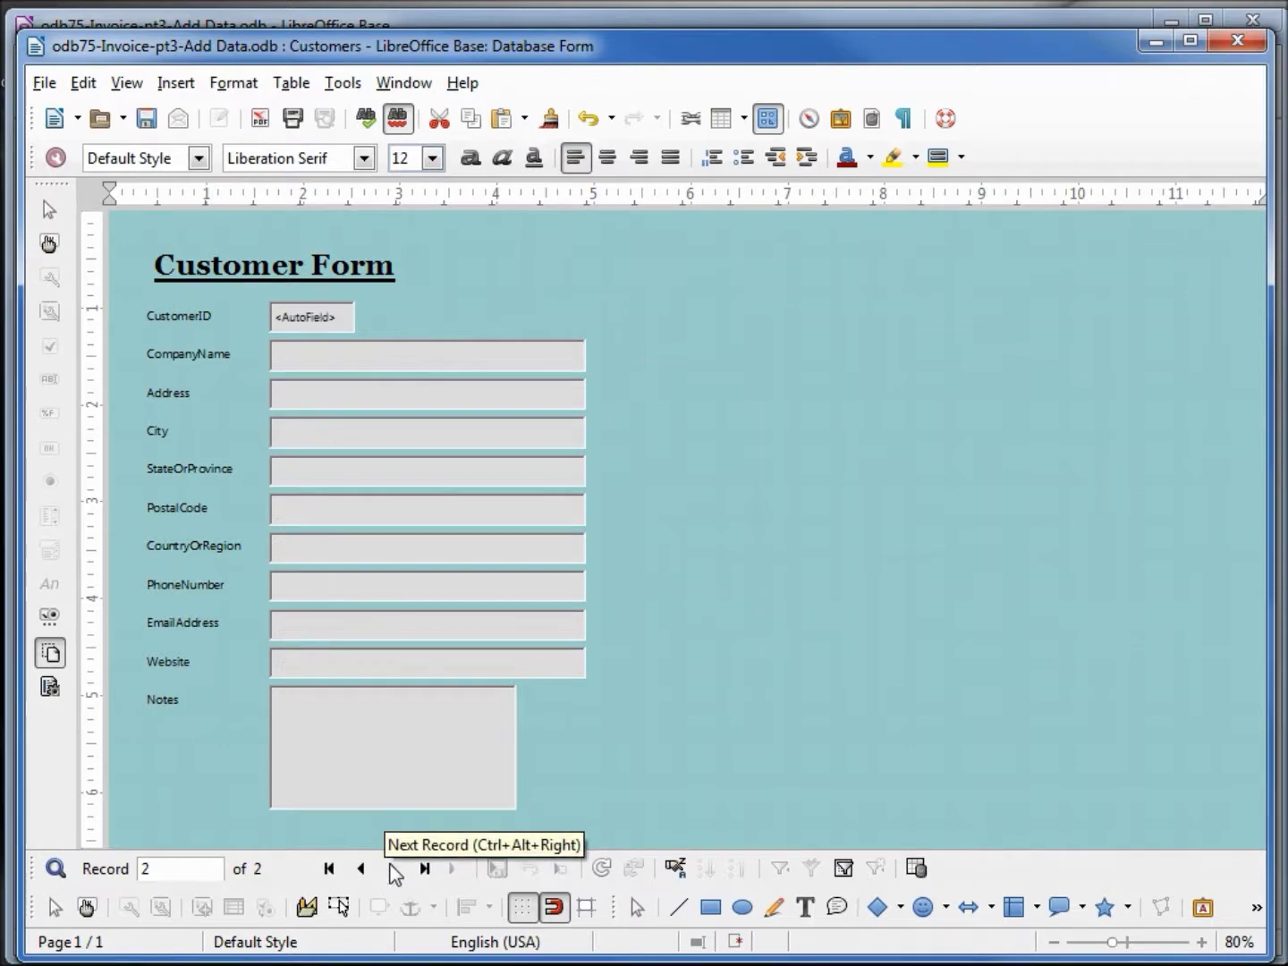
left_click(1203, 942)
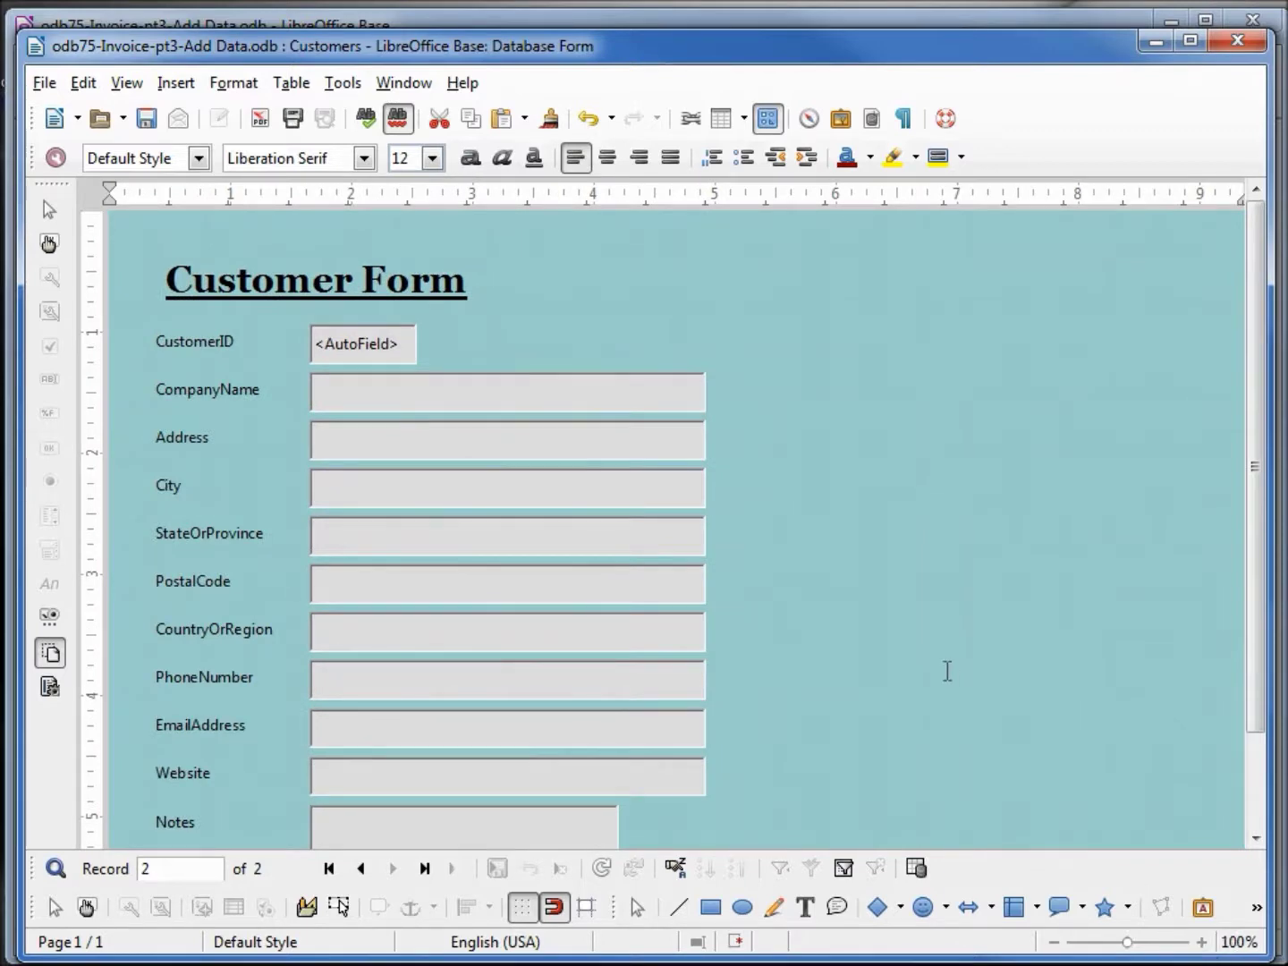
scroll(948, 671, "down", 1)
scroll(947, 672, "down", 1)
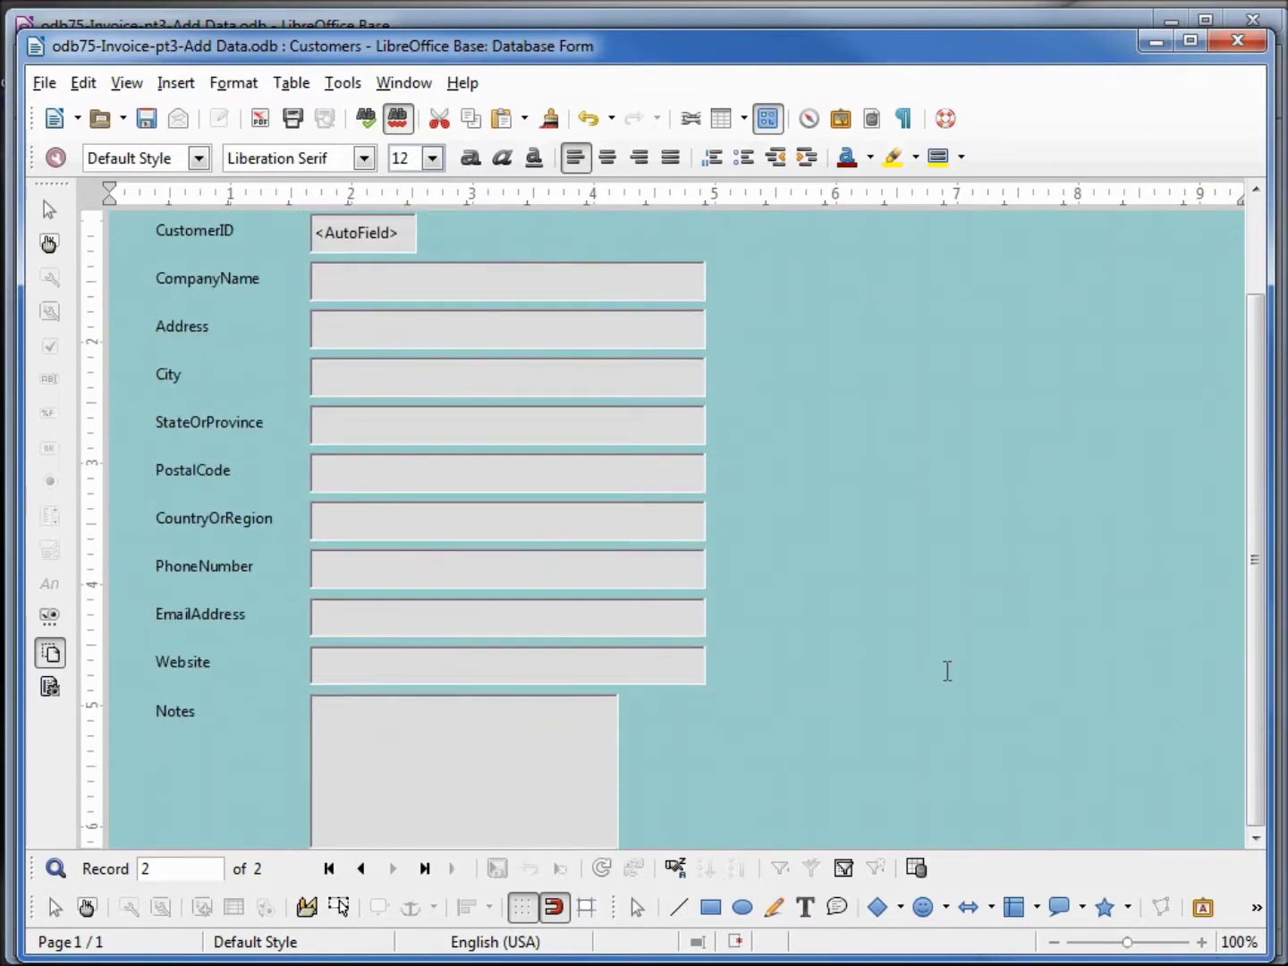
left_click(338, 283)
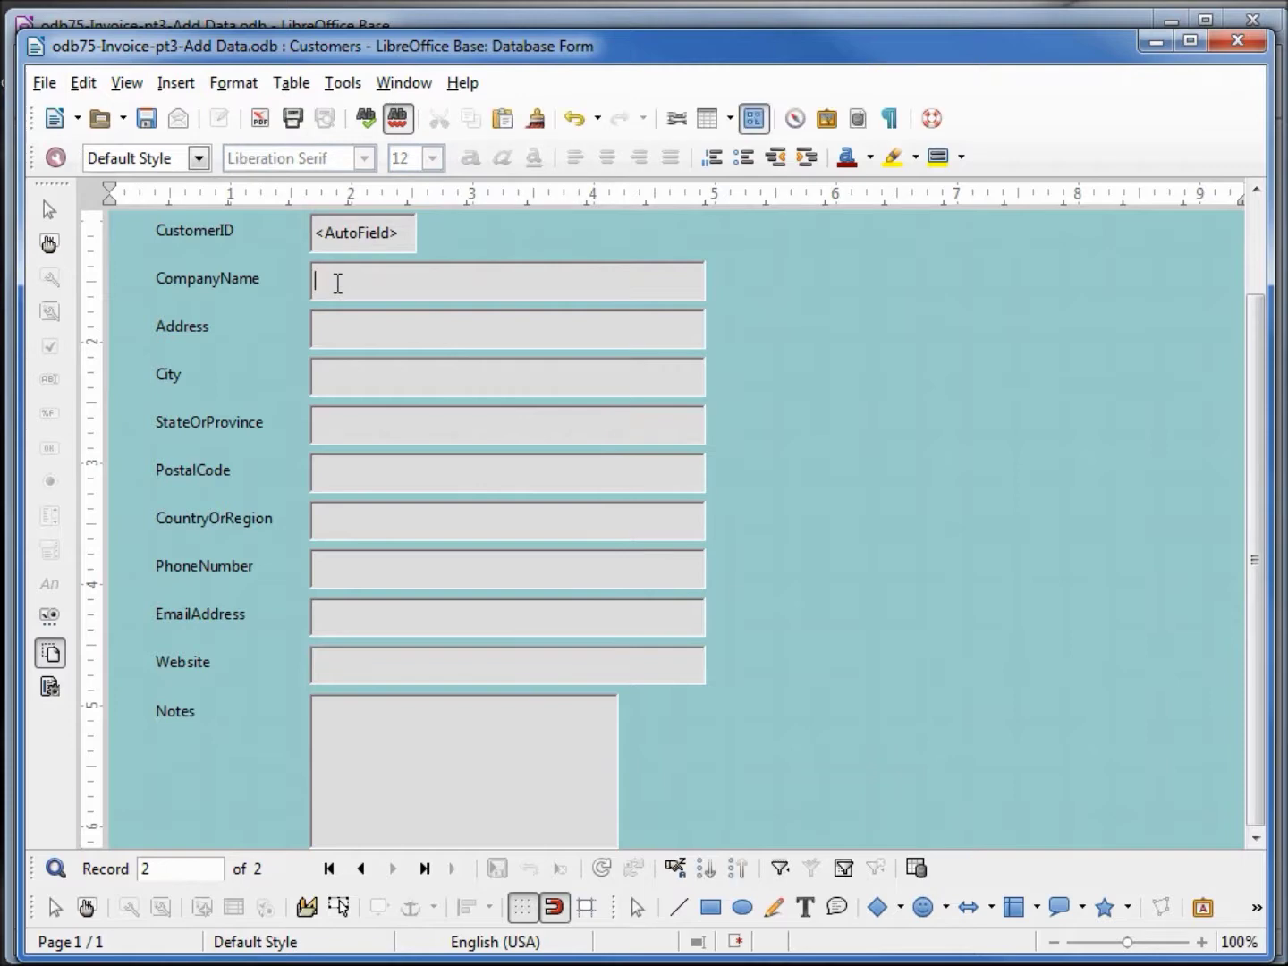
type("Made up Publishing")
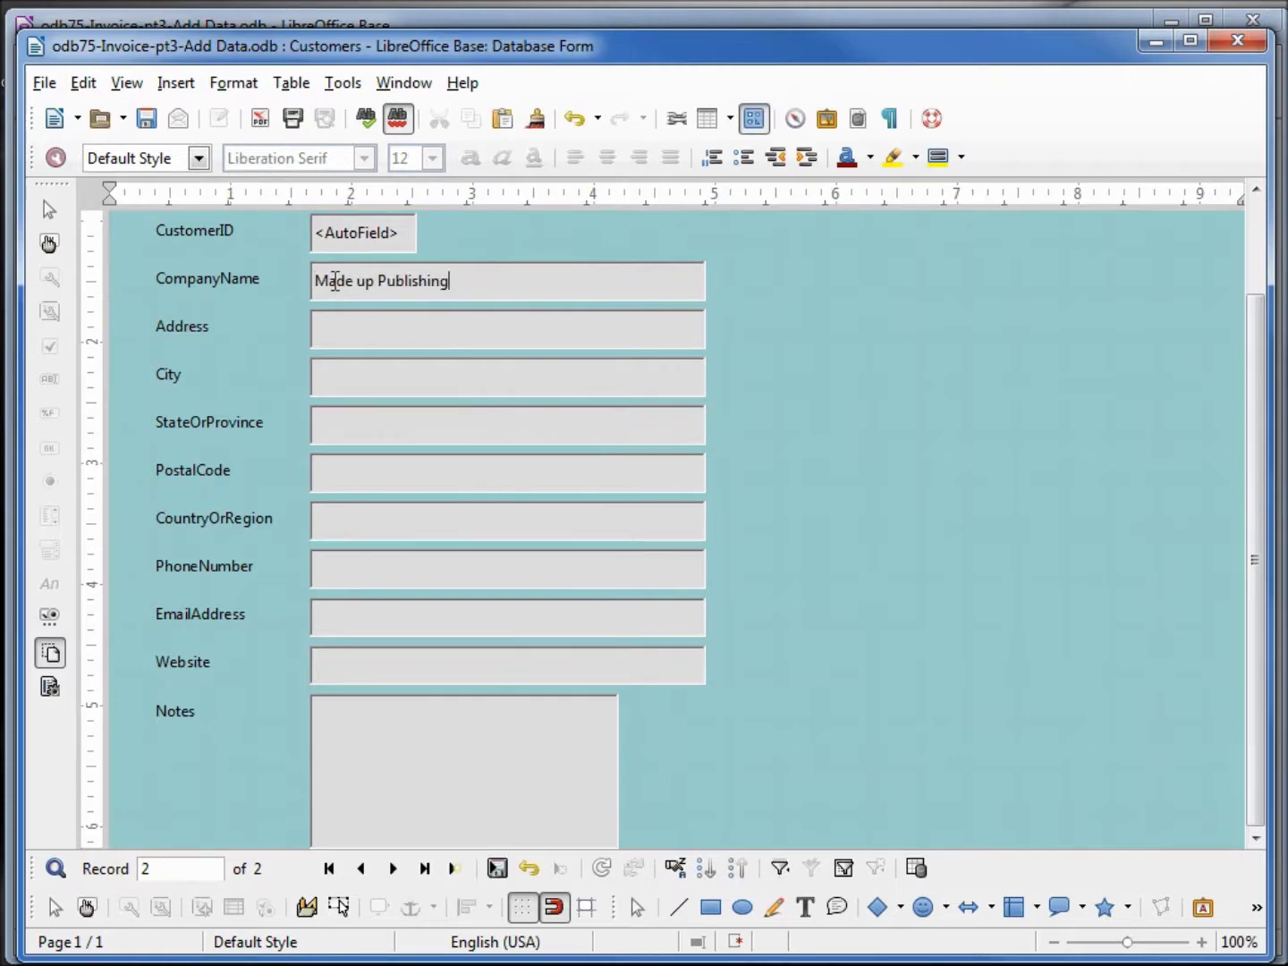
key("Tab")
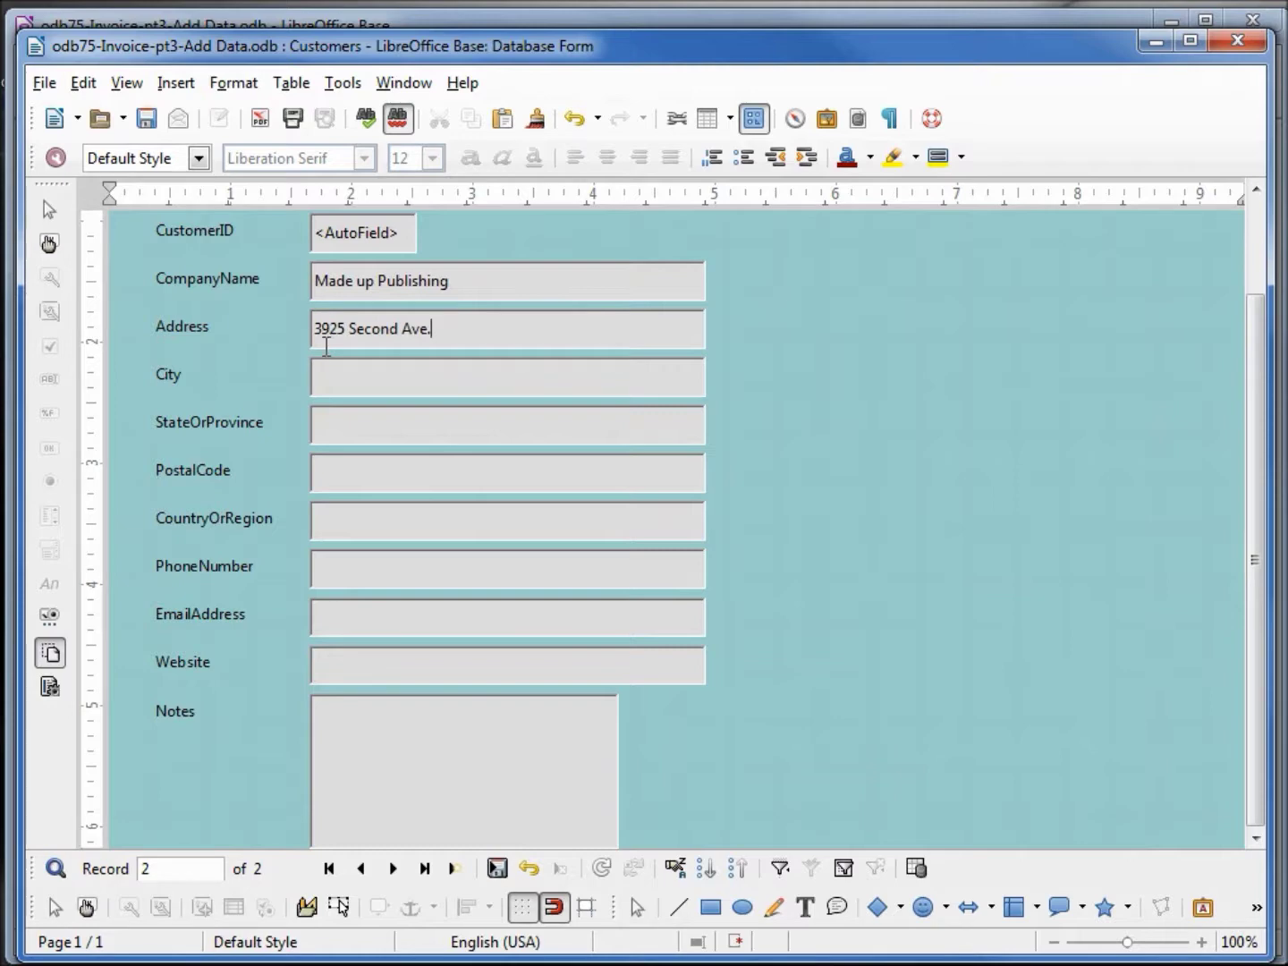
left_click(334, 374)
type("Sale")
type("m")
Step: Enter state, postal code, country USA, phone, e-mail, website mup.com and a contact-name note, then store it
key("Tab")
type("K")
type("Y")
key("Tab")
type("99256")
type("USA")
key("Tab")
type("555")
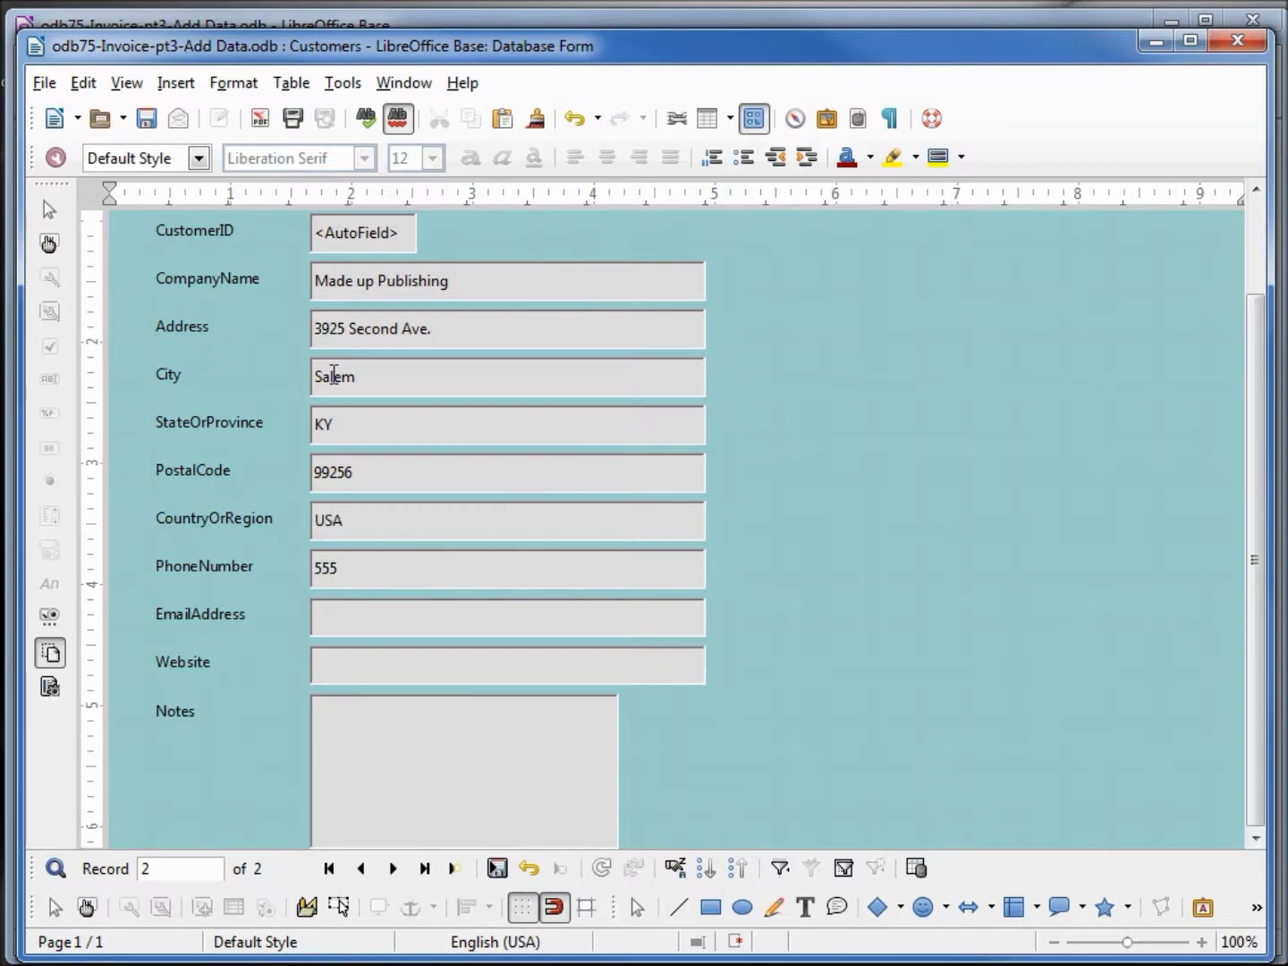
type("-9345")
key("Tab")
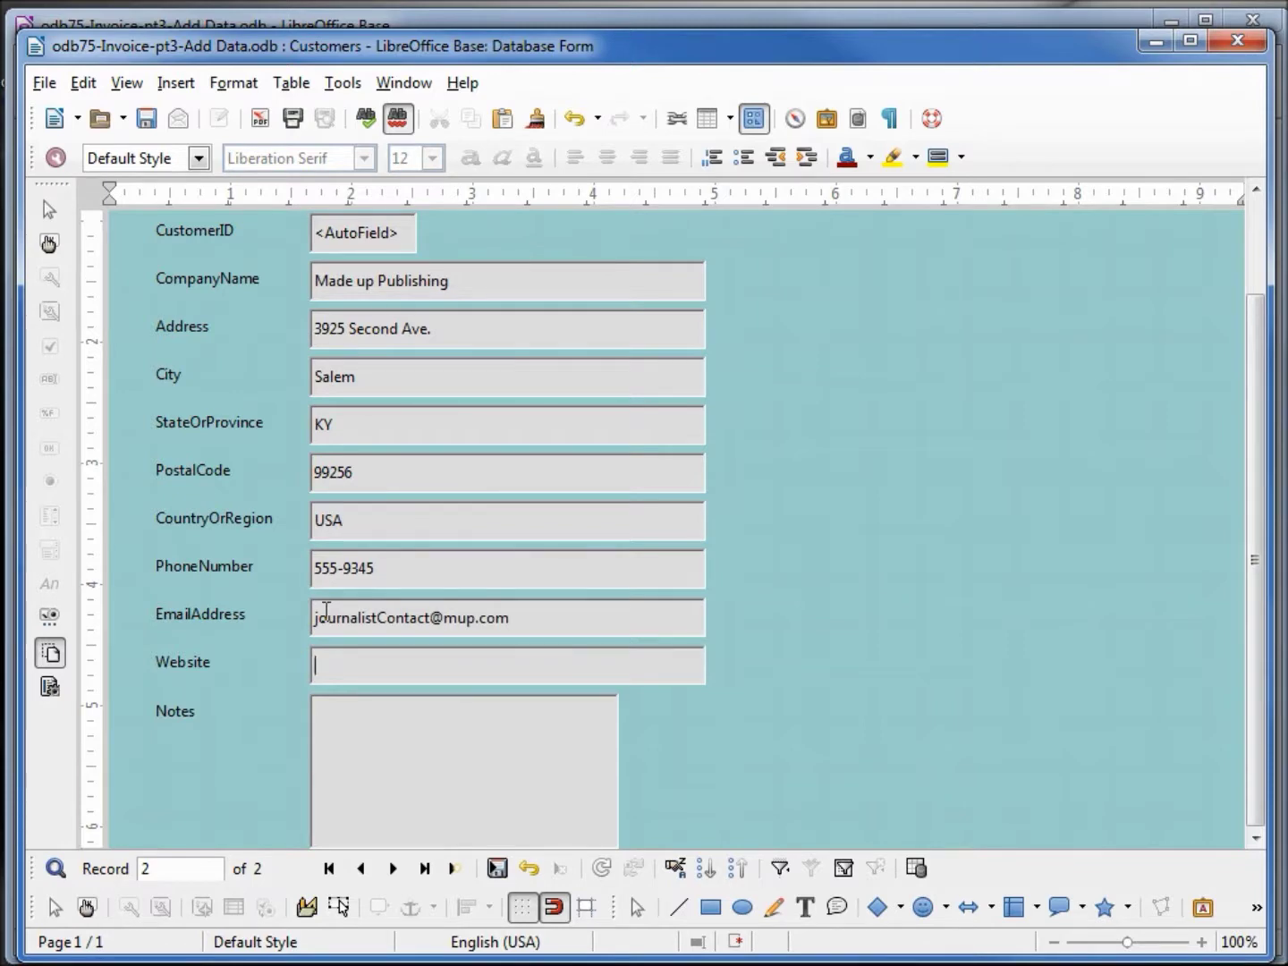
type("mu")
type("p.com")
key("Tab")
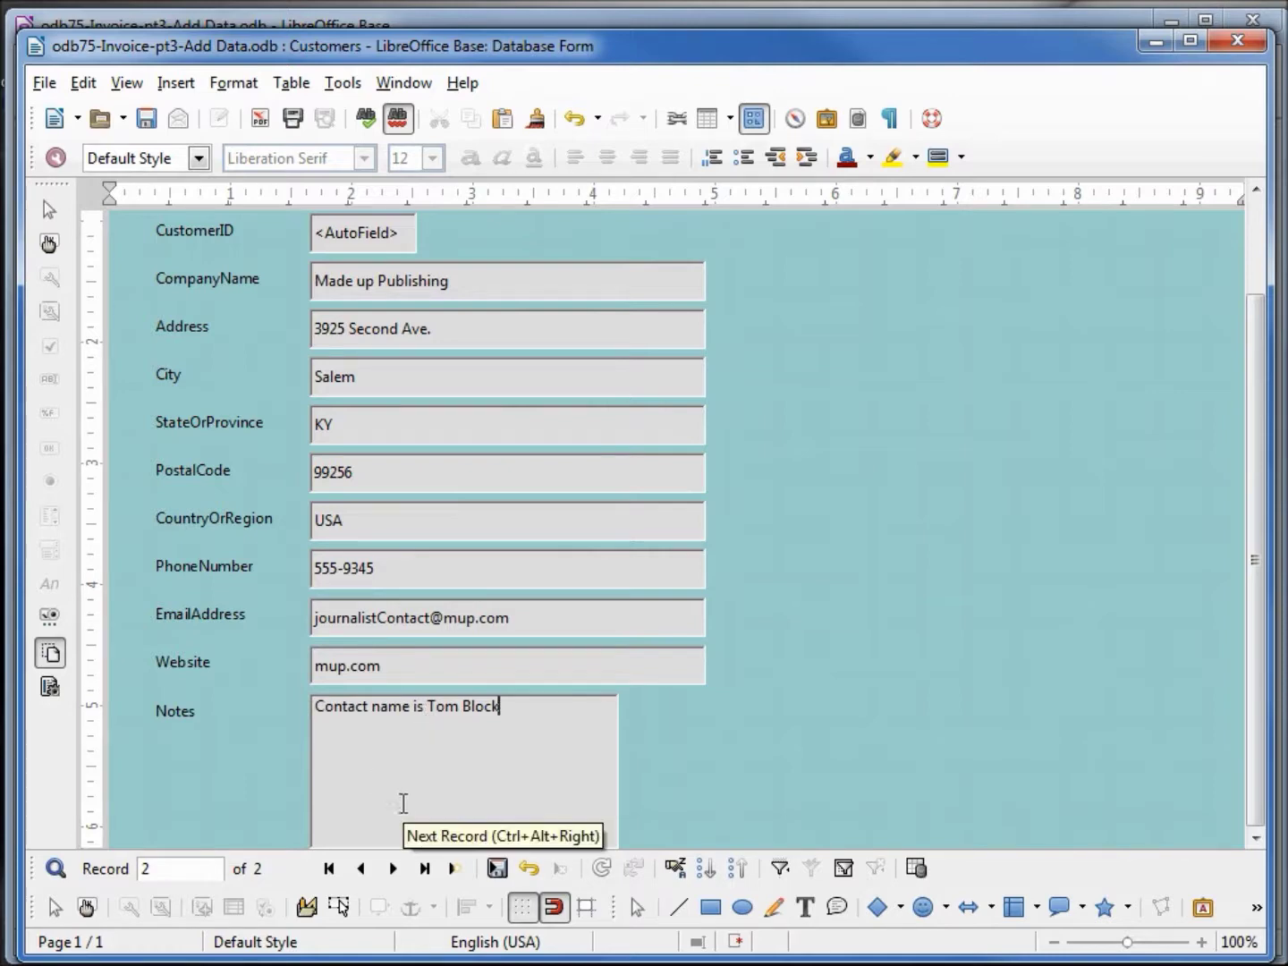
left_click(398, 872)
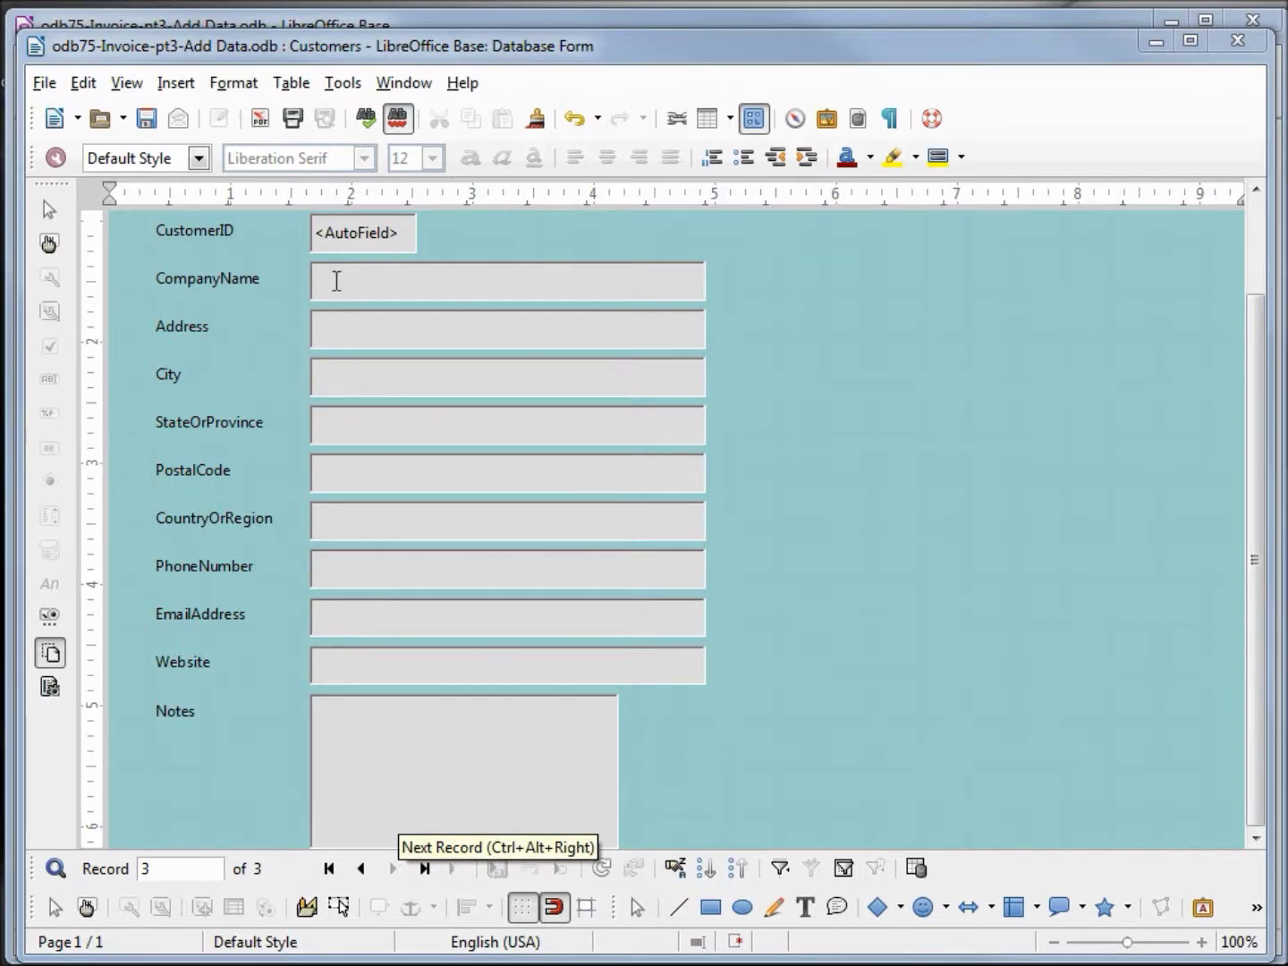
Step: Enter Big Computer Co. with its street address, city, state and postal code
left_click(336, 281)
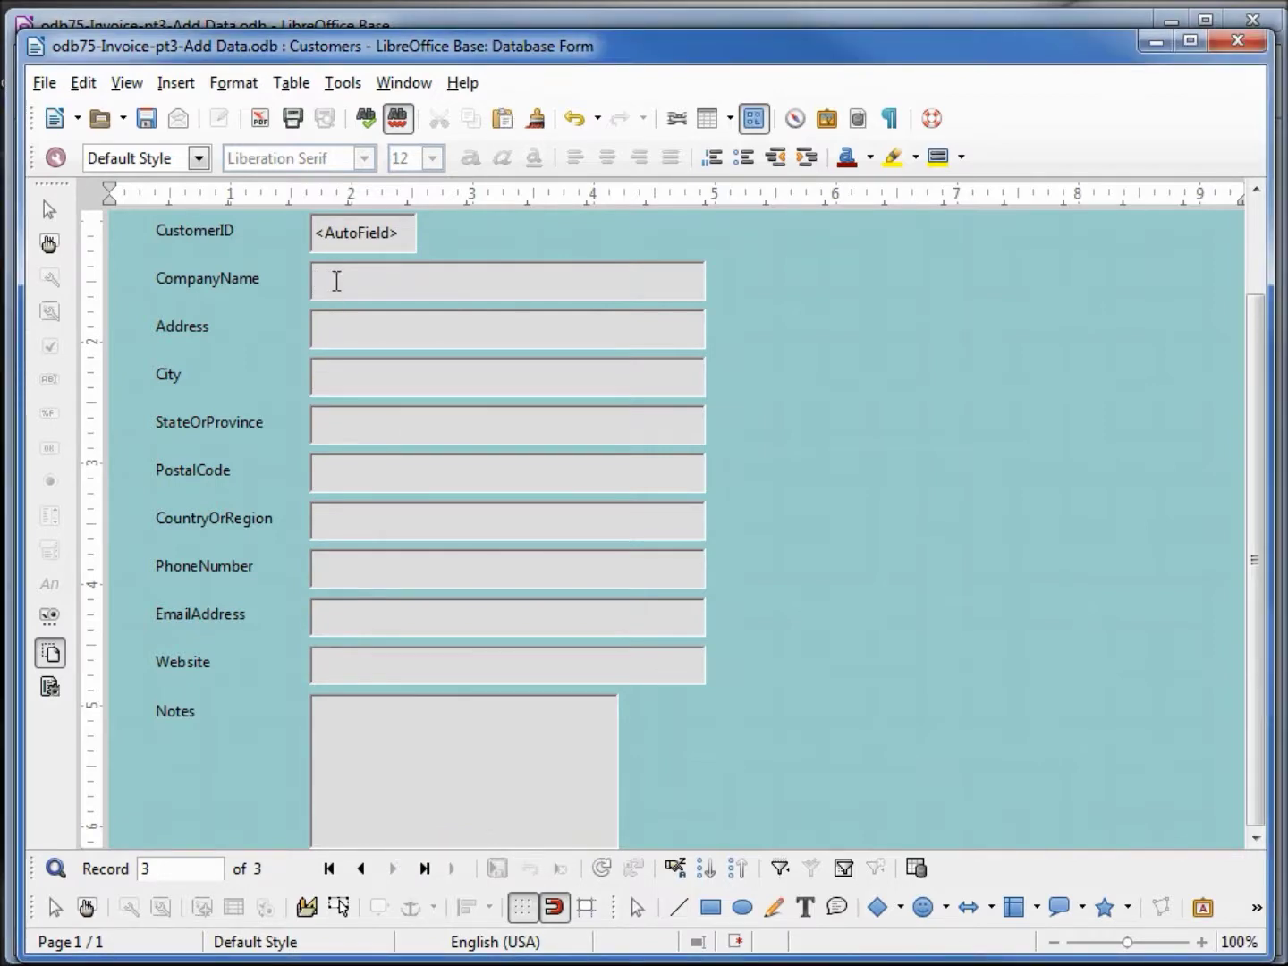
type("Big Computer Co.")
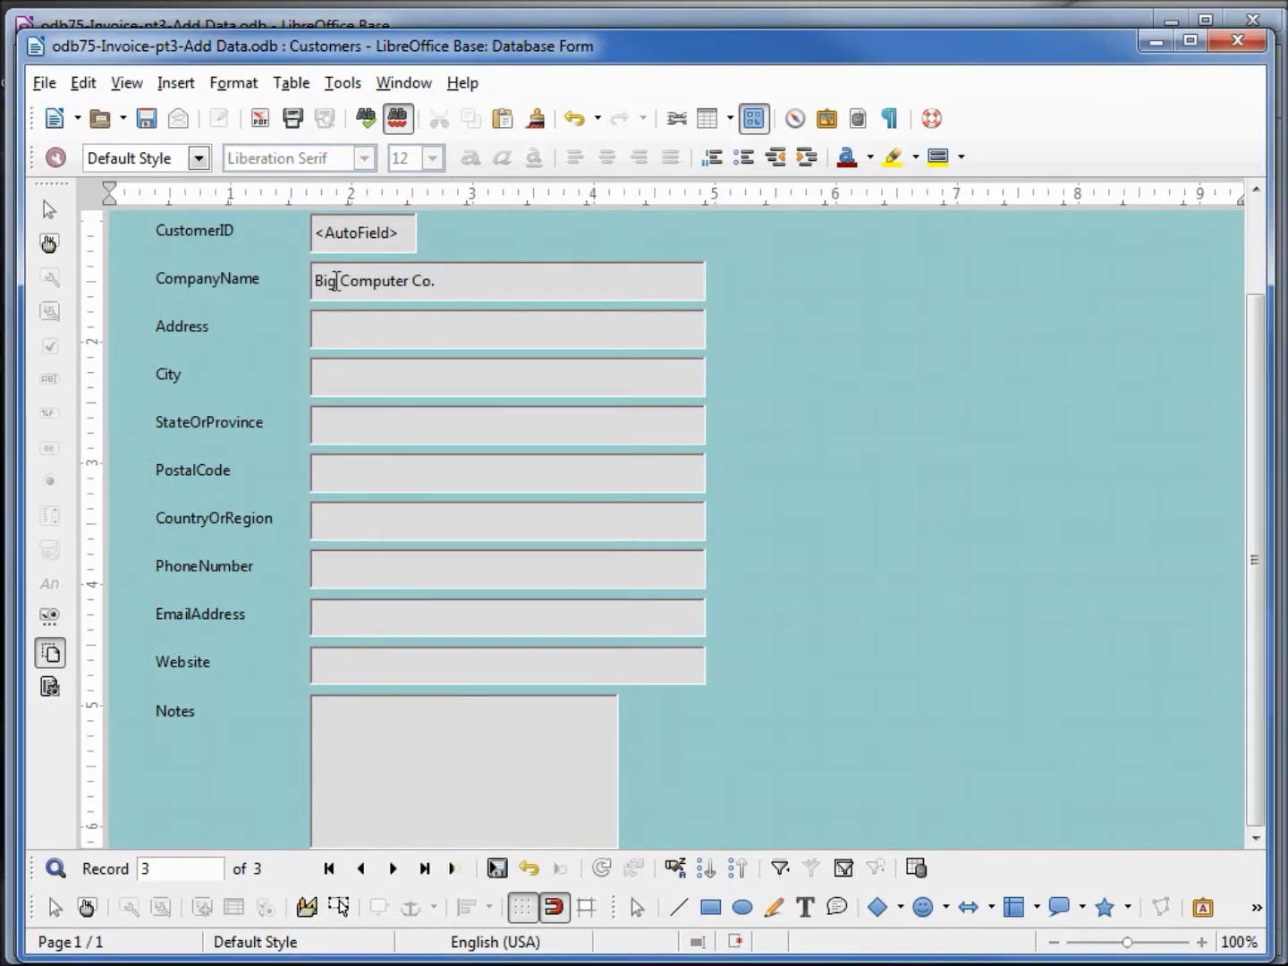
left_click(326, 324)
key("ctrl+v")
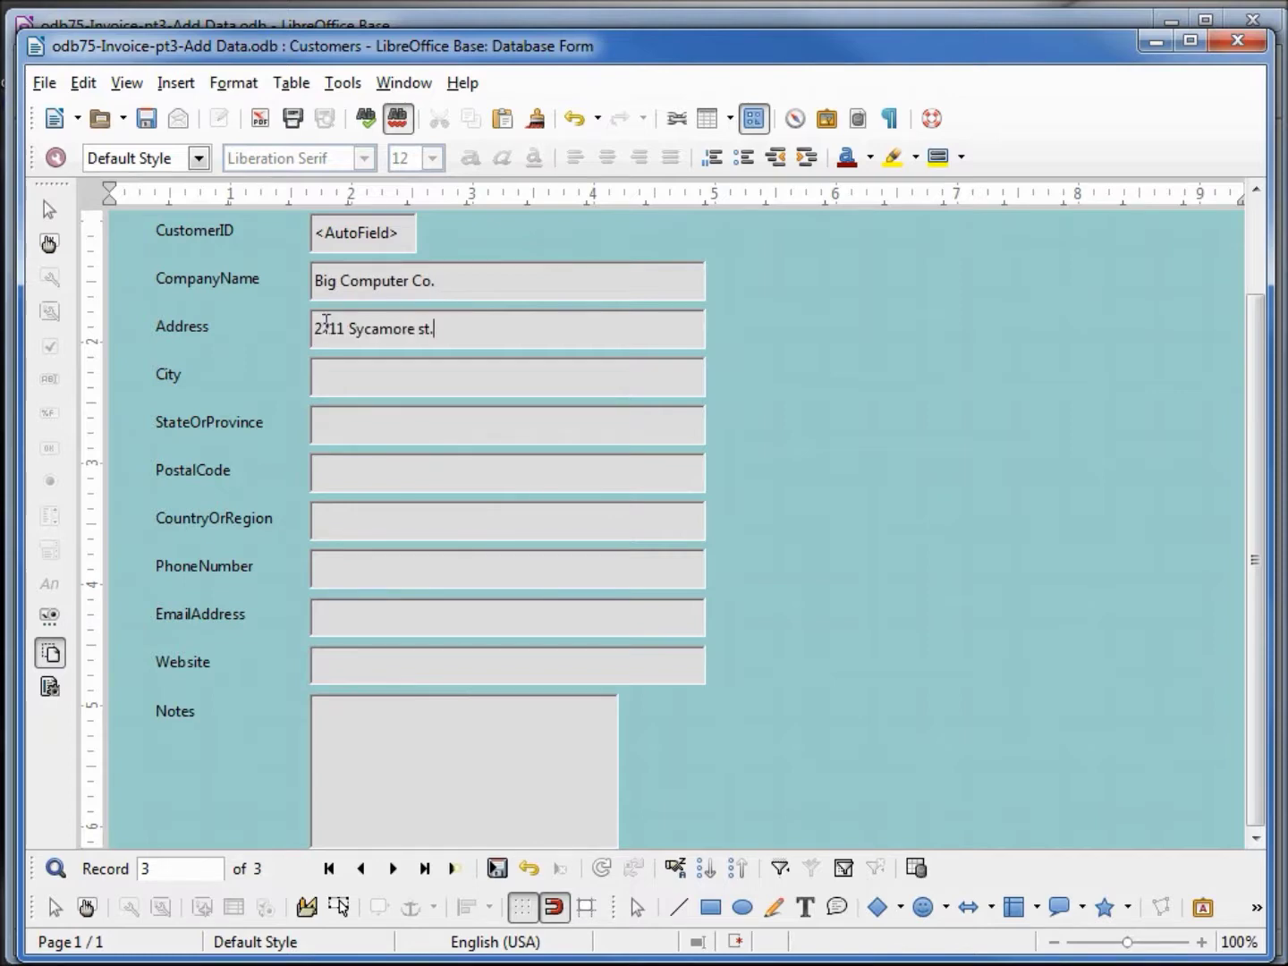
left_click(315, 370)
type("Greenville")
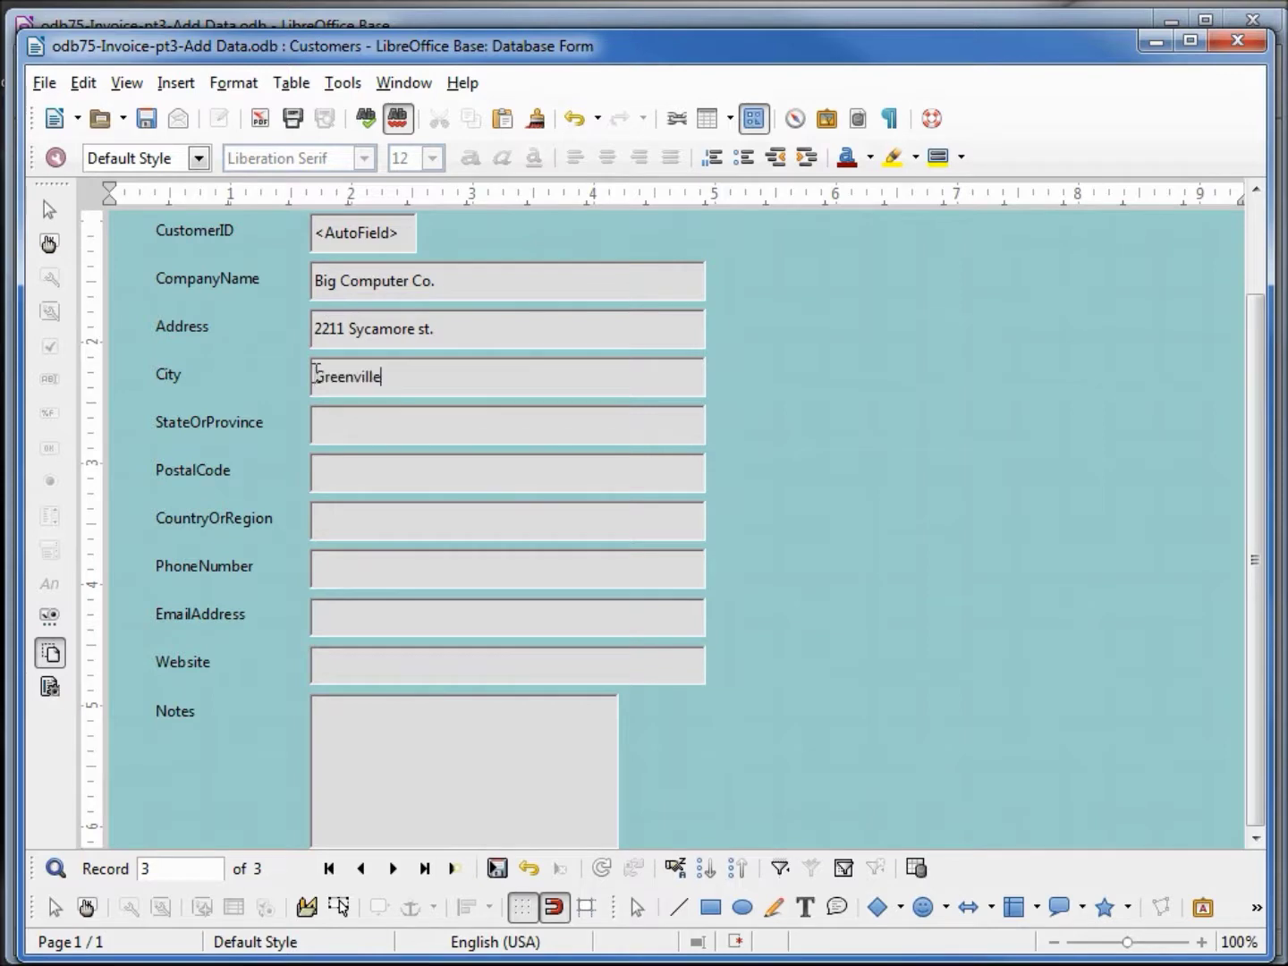
left_click(326, 424)
type("CO")
key("Tab")
type("6")
type("1319")
Step: Add country USA, phone, e-mail, website bcc.com and a contact-person note, then save the record
key("Tab")
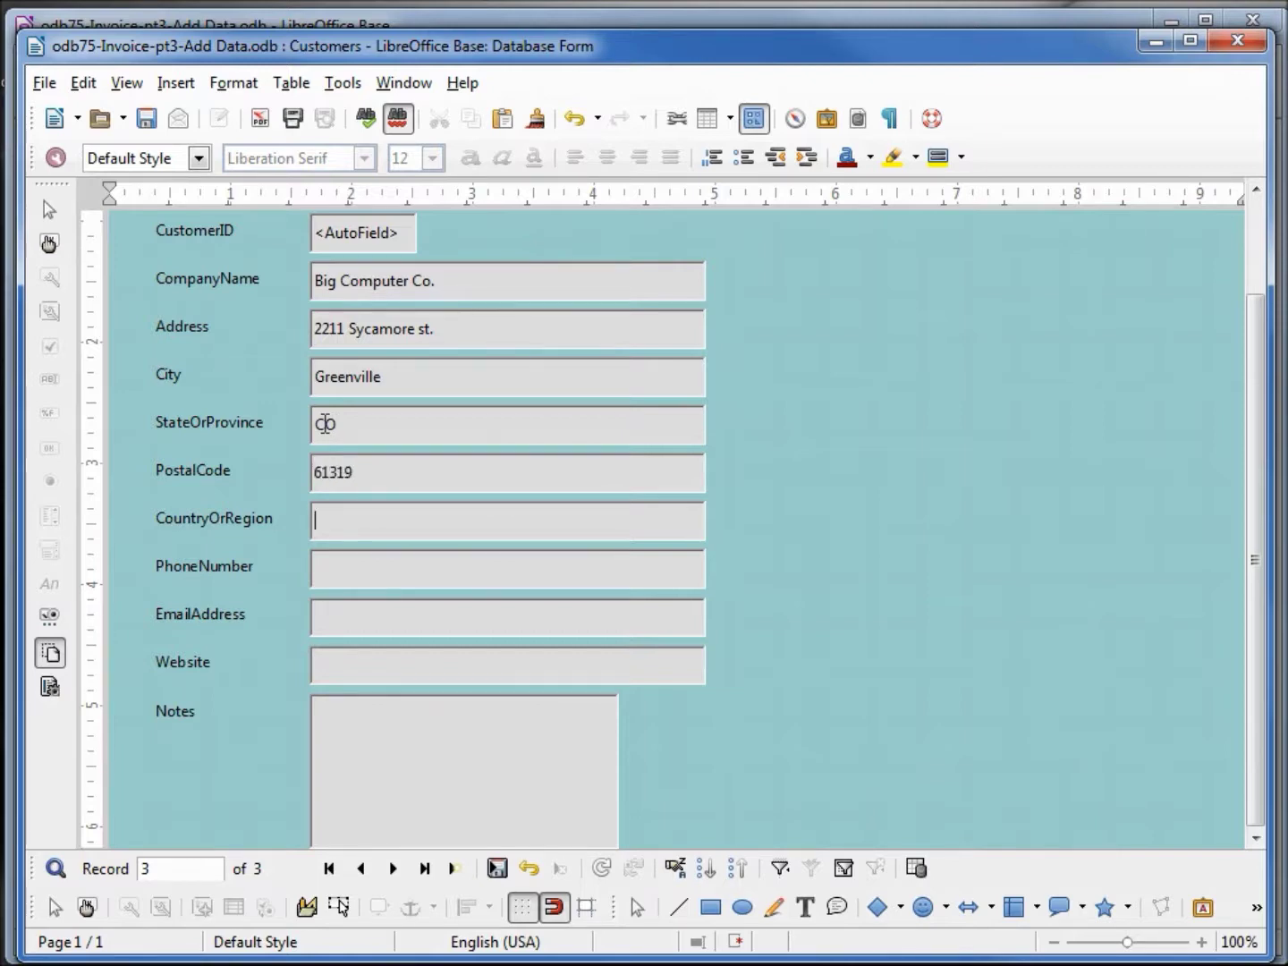
type("USA")
key("Tab")
type("555-")
type("9876")
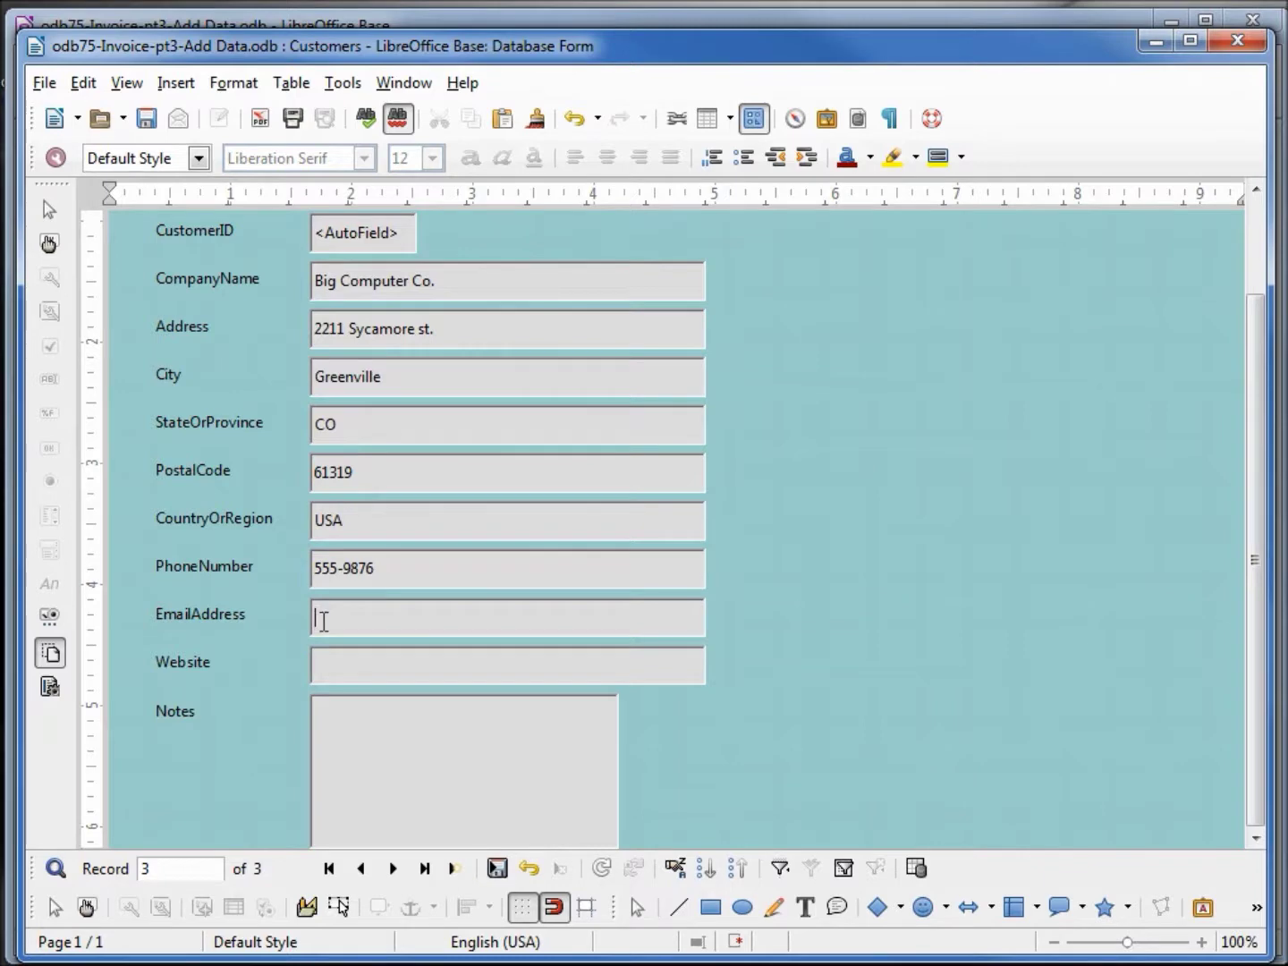
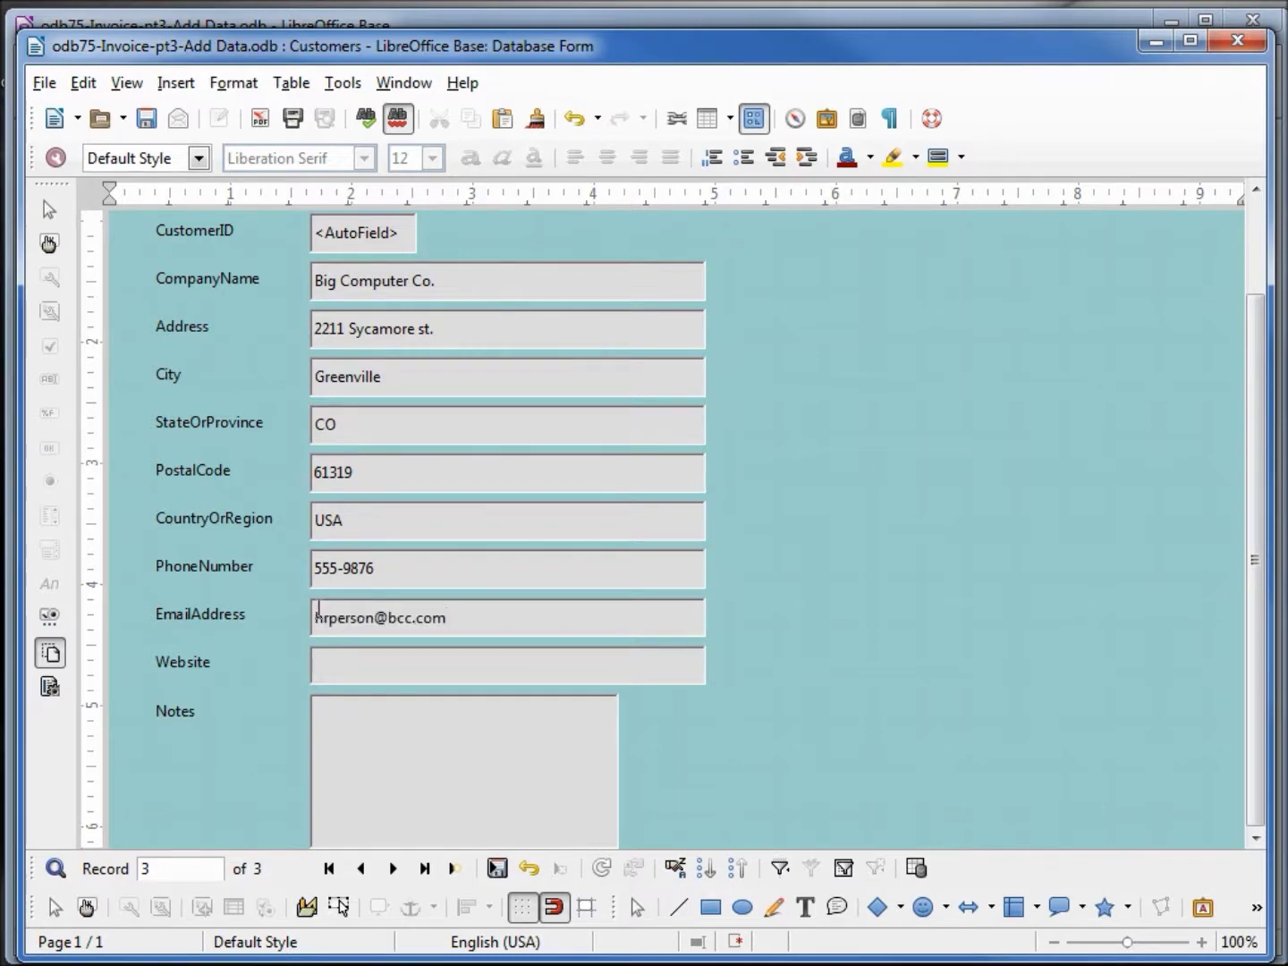
left_click(346, 673)
type("bcc.com")
key("Tab")
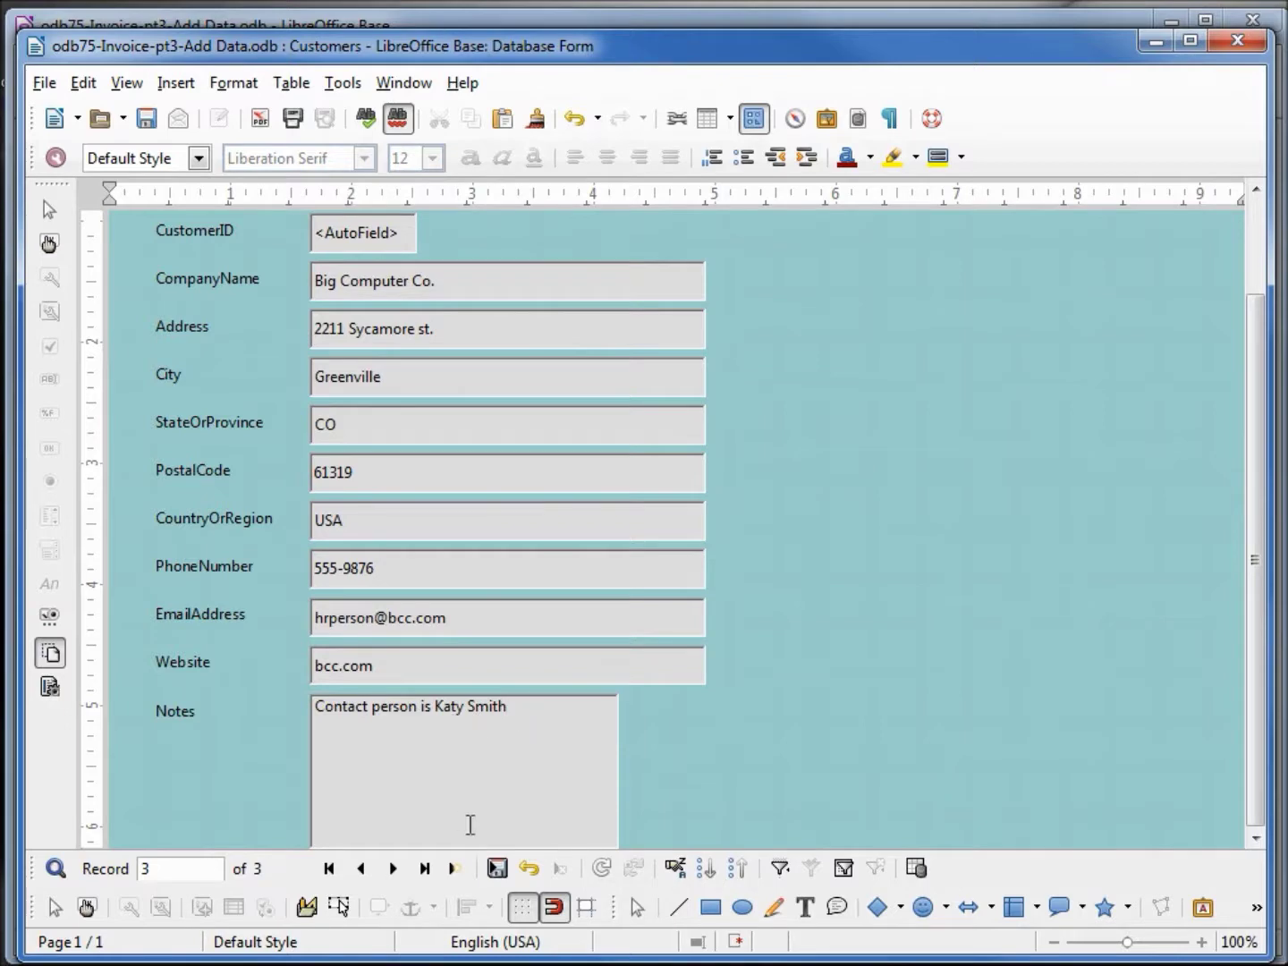
left_click(499, 869)
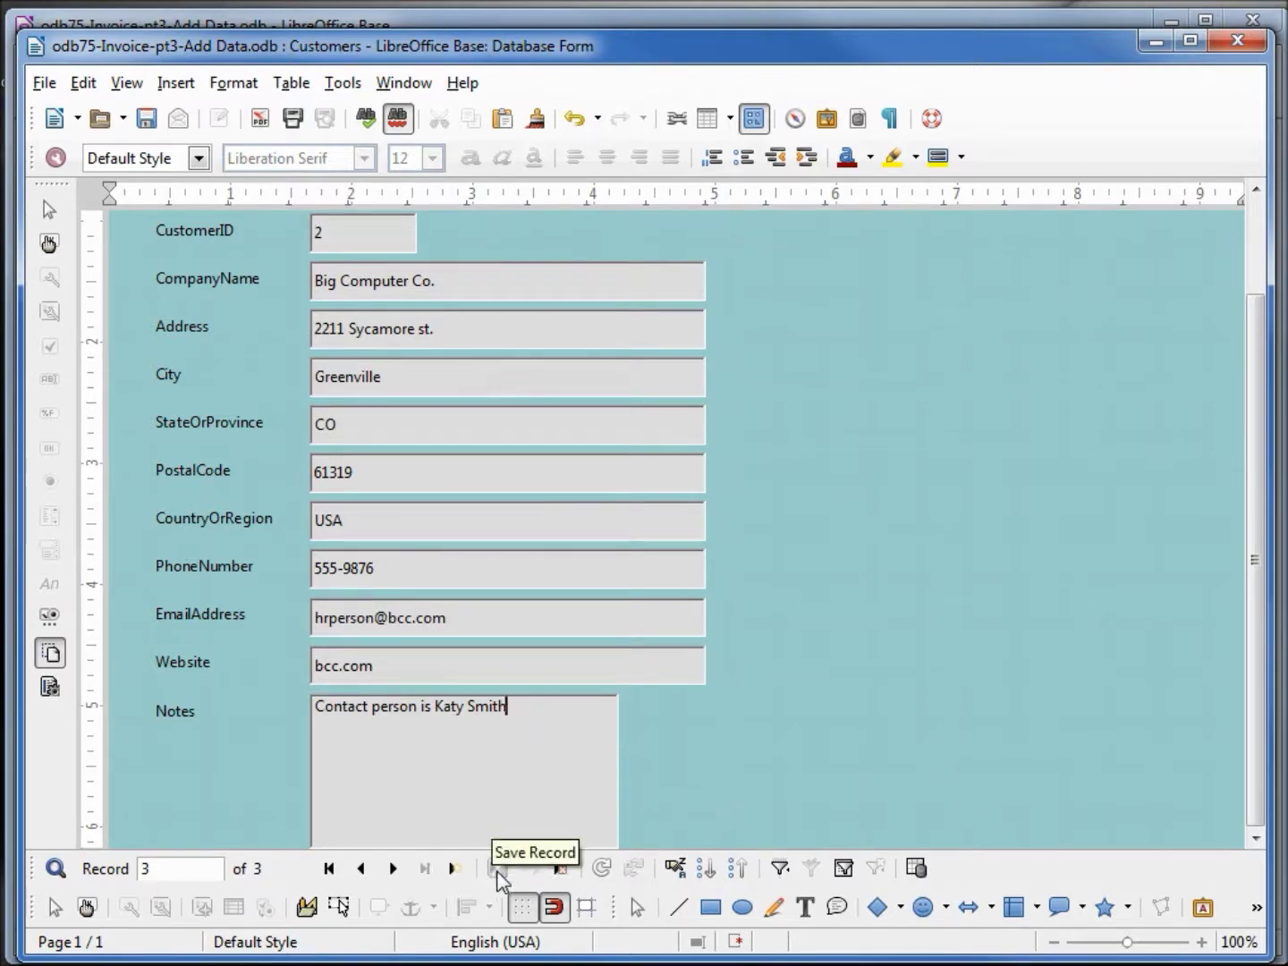
Step: Save the database and close the Customer Form with its changes saved, back at the forms list
left_click(147, 121)
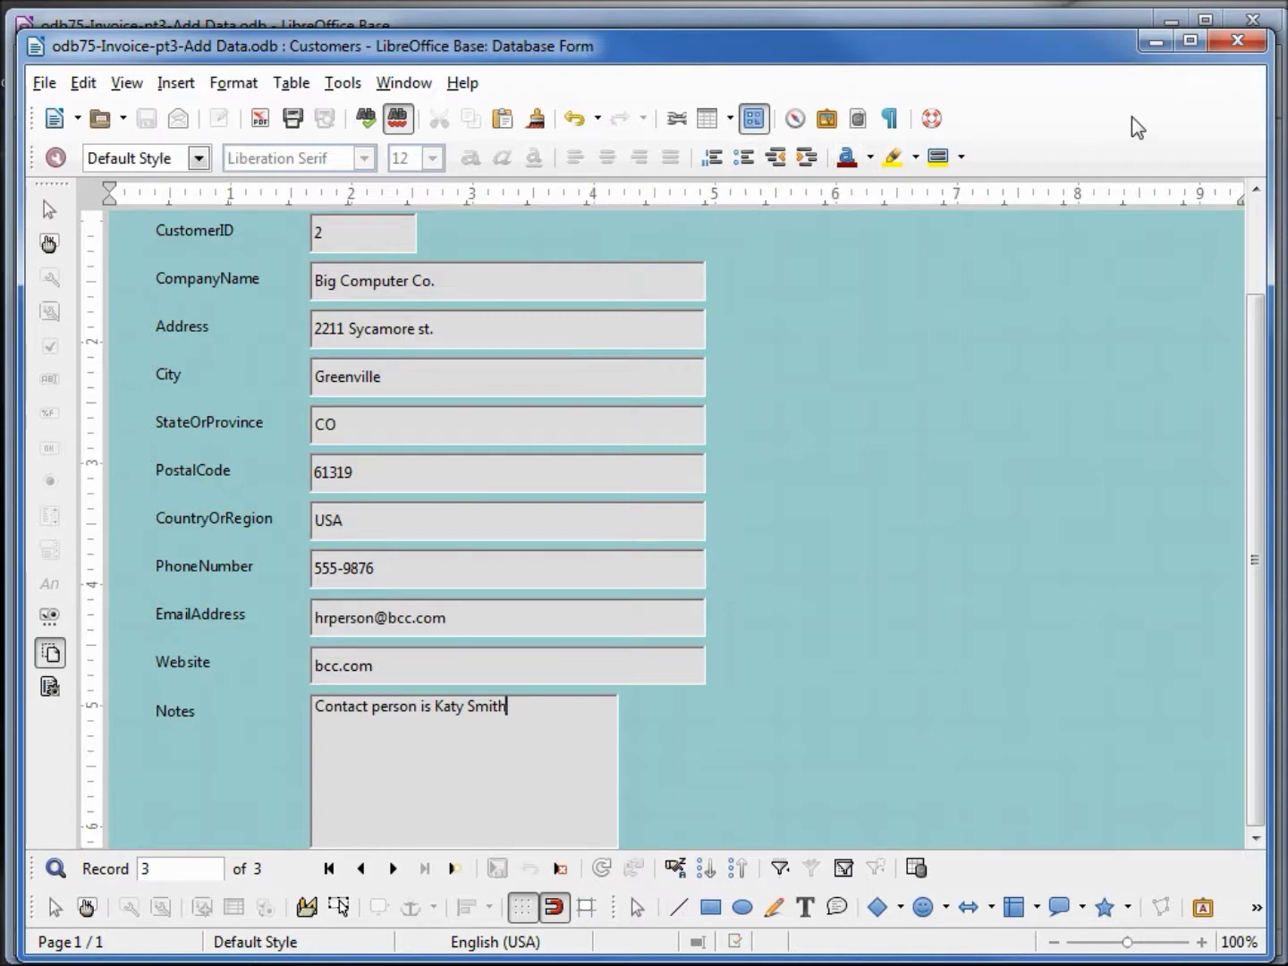
left_click(1239, 41)
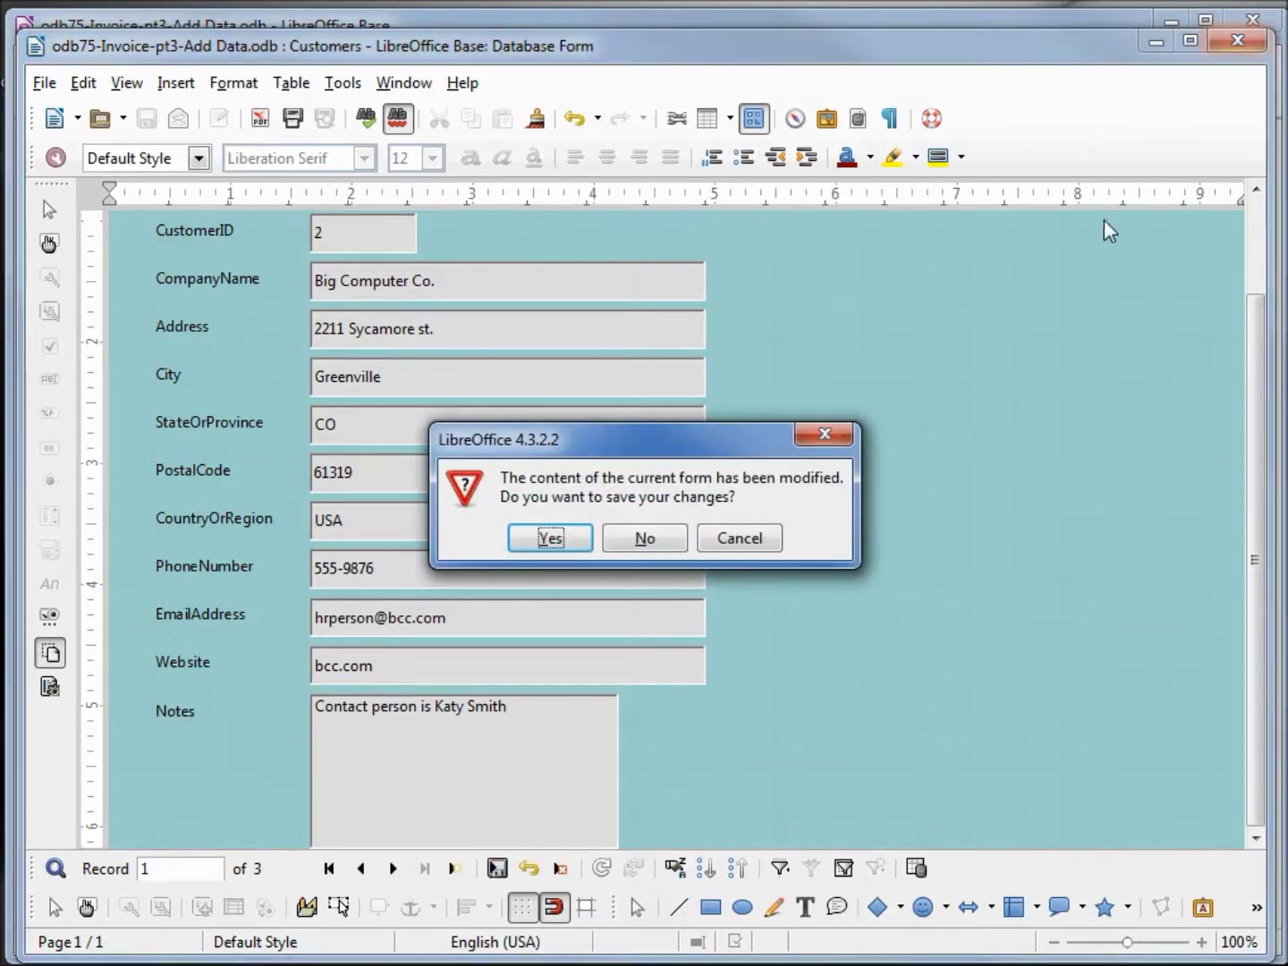
left_click(552, 538)
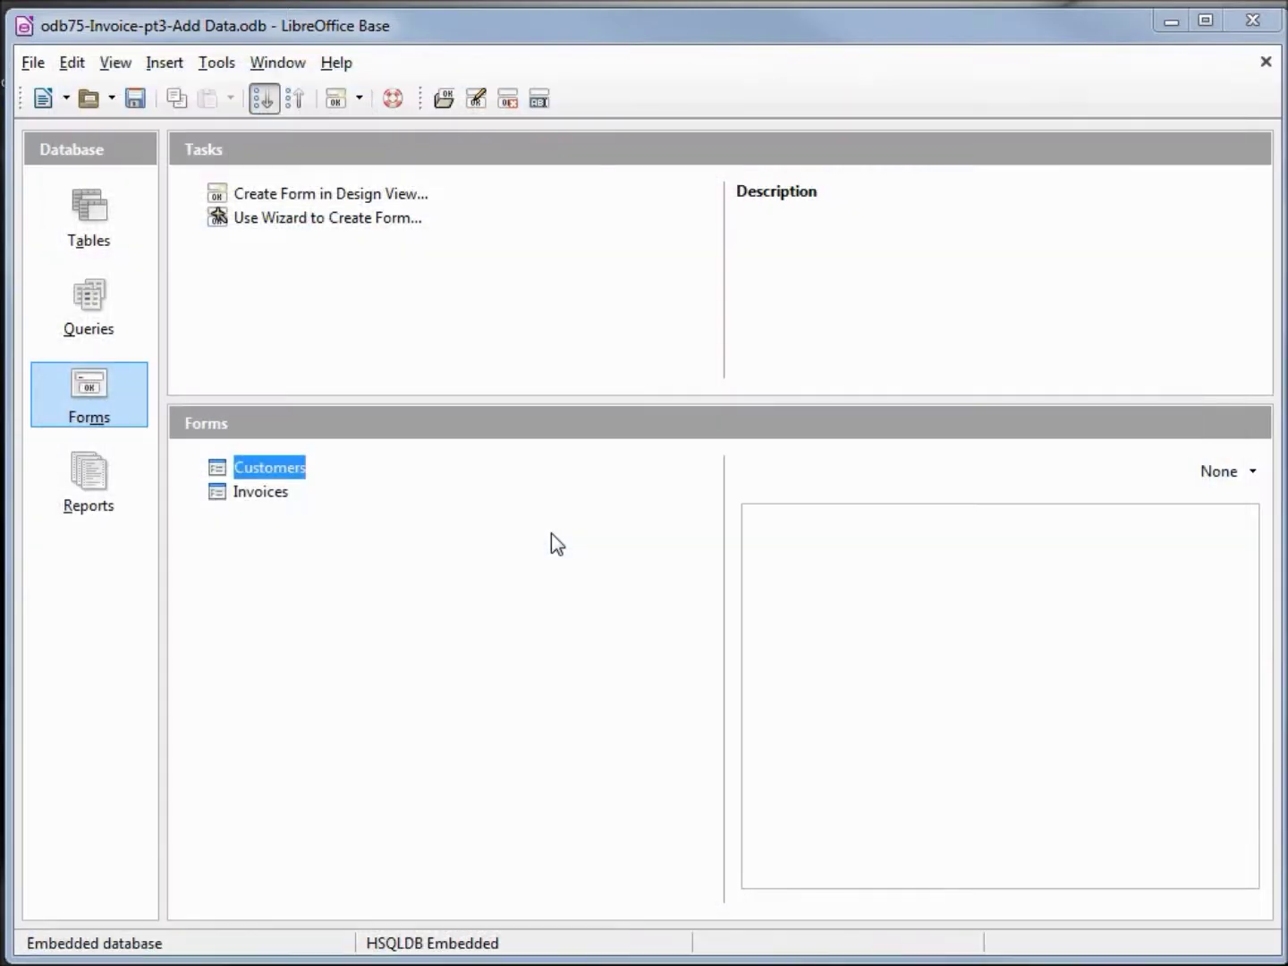
right_click(267, 493)
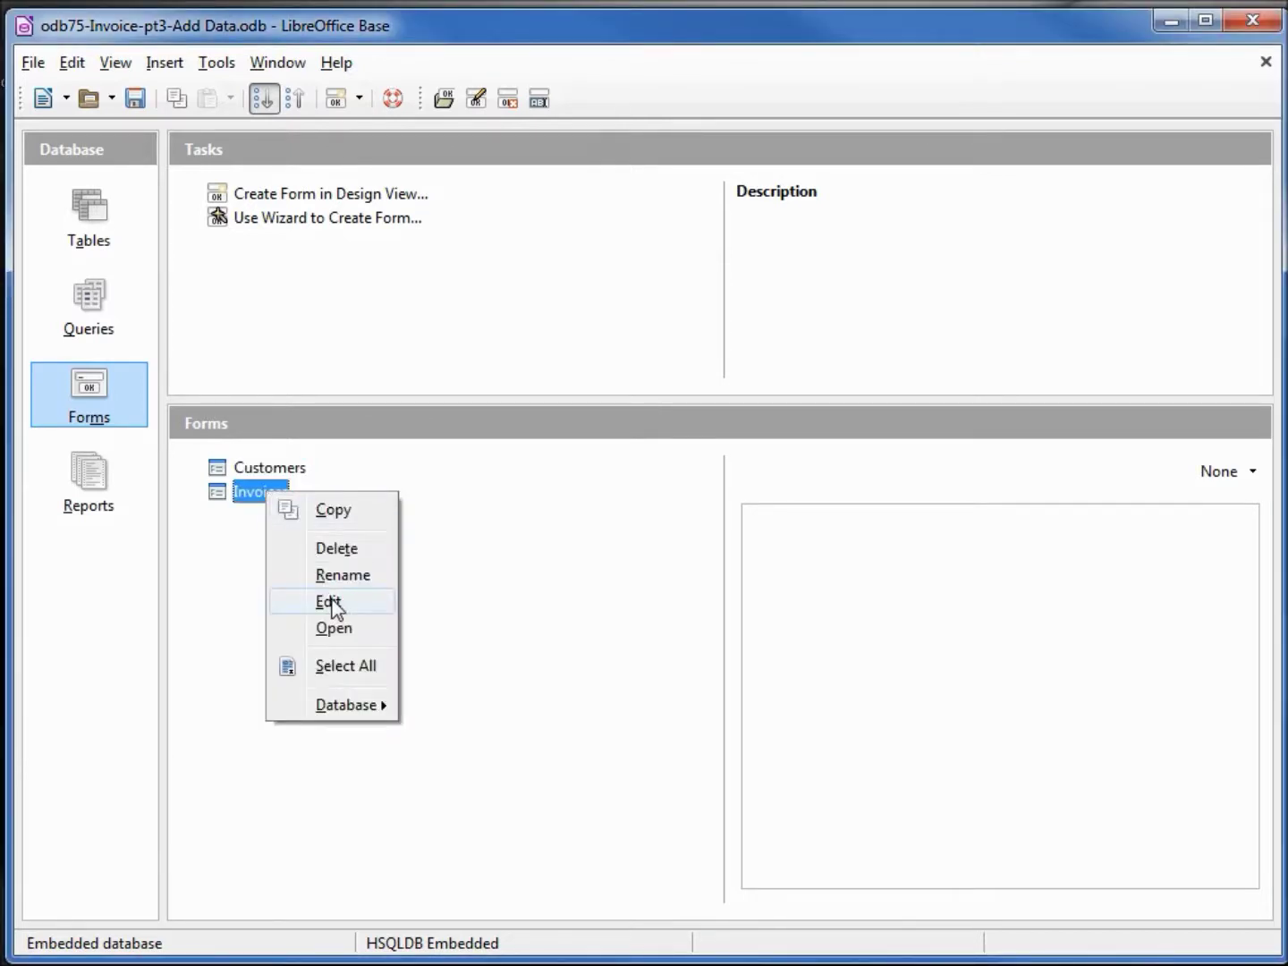
Step: Open the Invoices form for editing, toggle Design Mode off and on, and select the CustomerID box
left_click(330, 601)
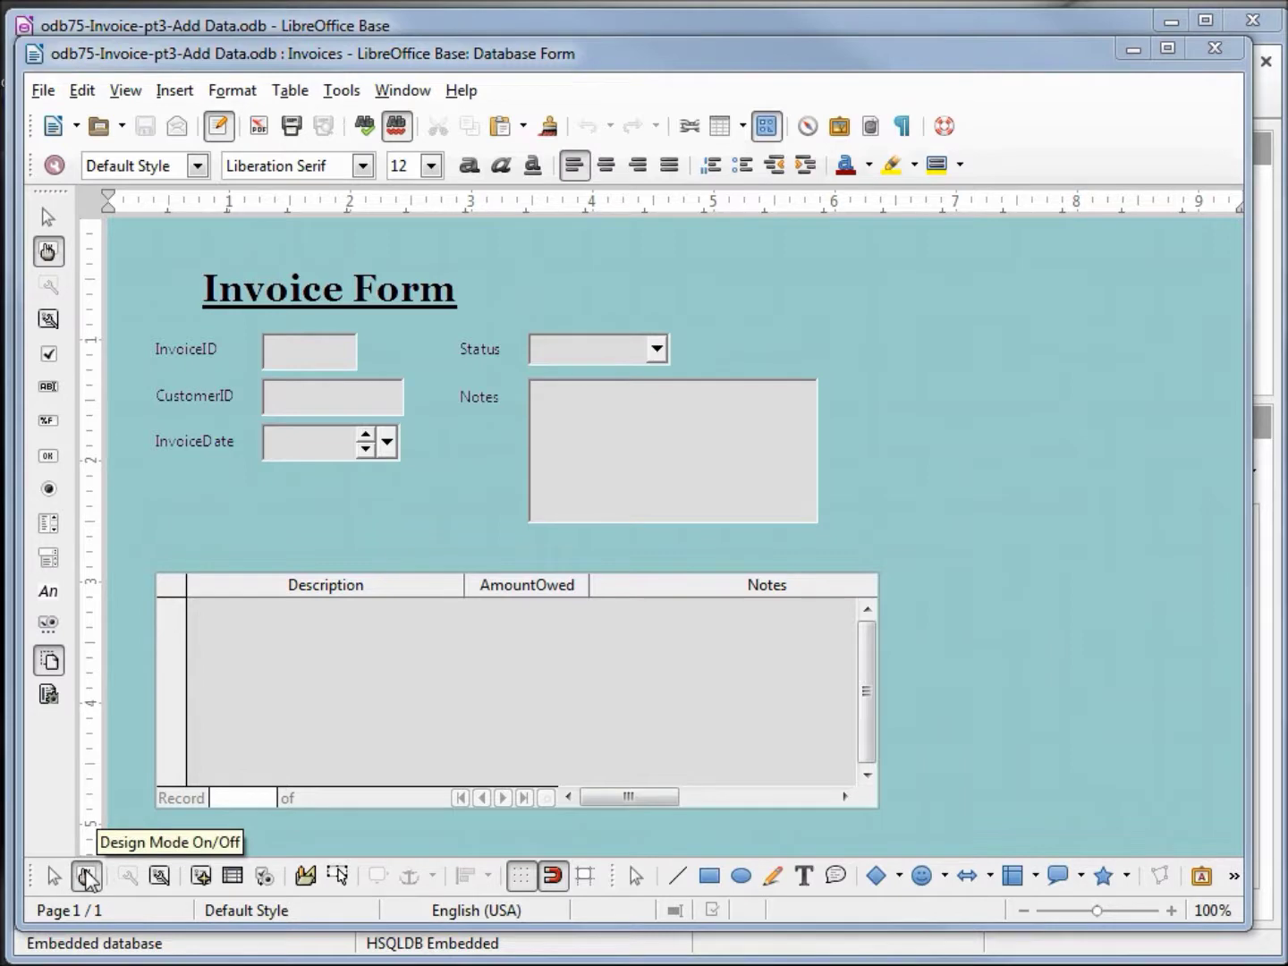
left_click(86, 878)
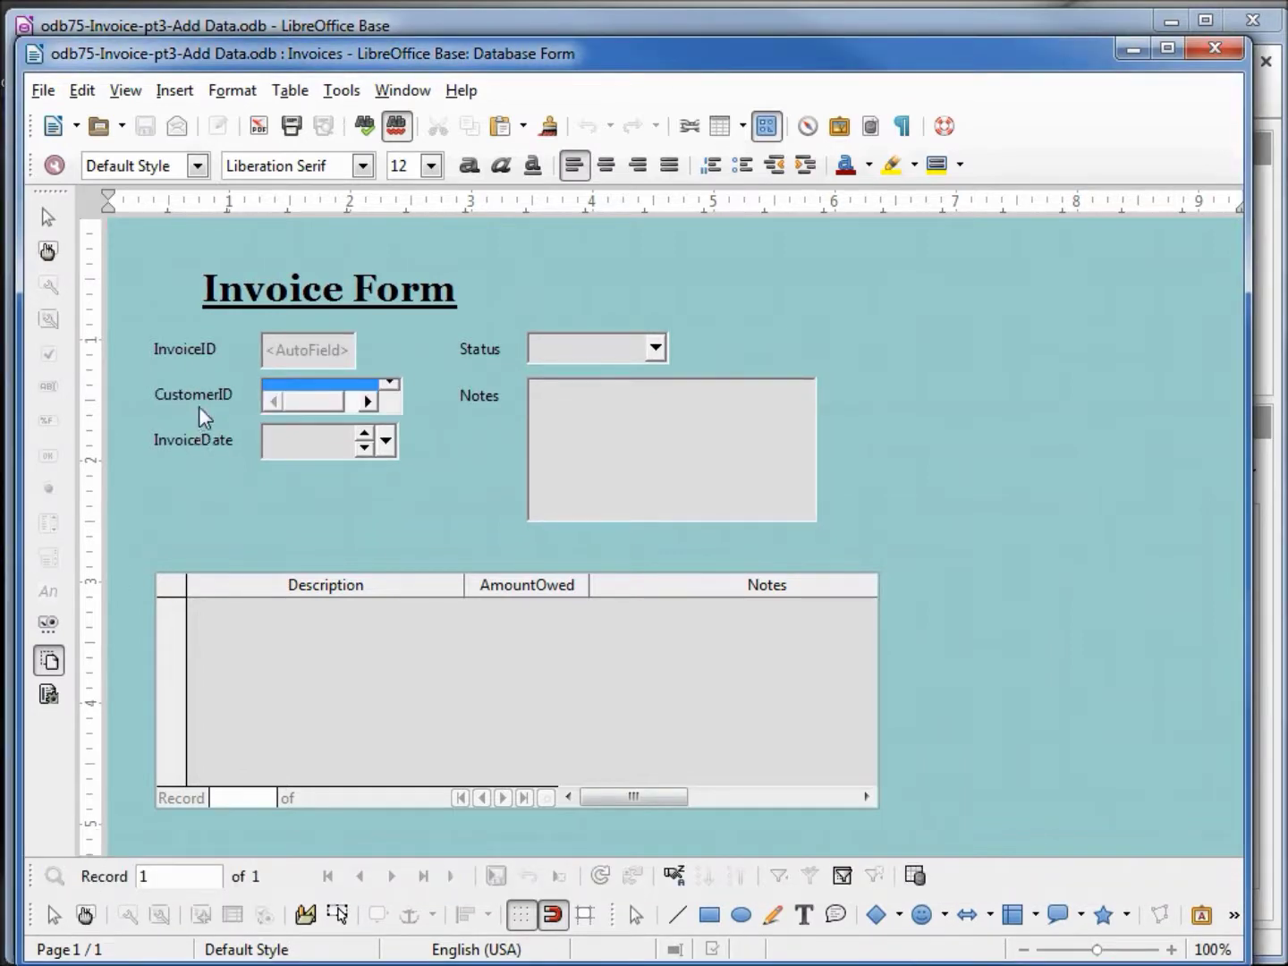
left_click(84, 914)
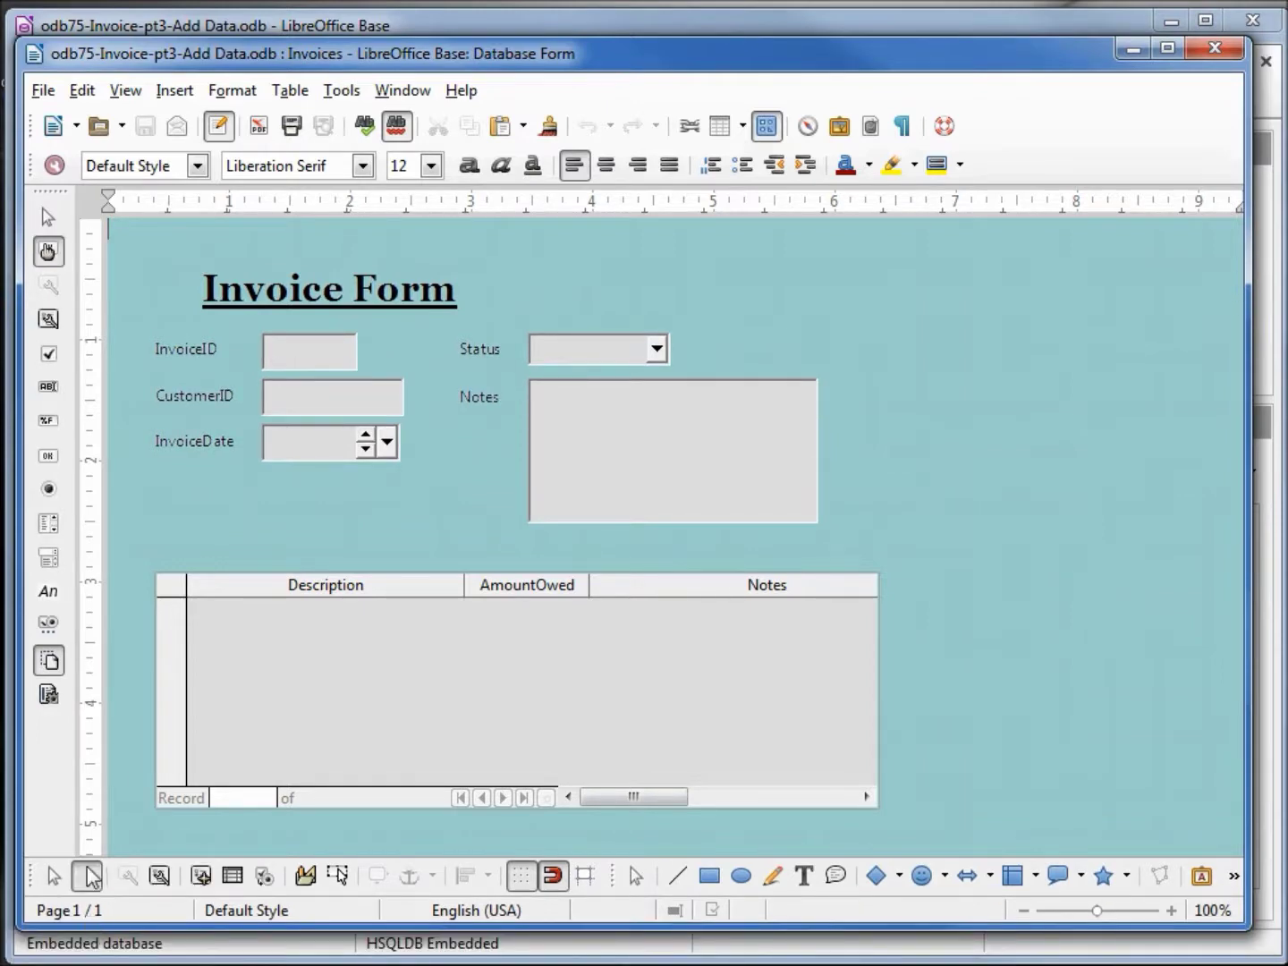
left_click(335, 394)
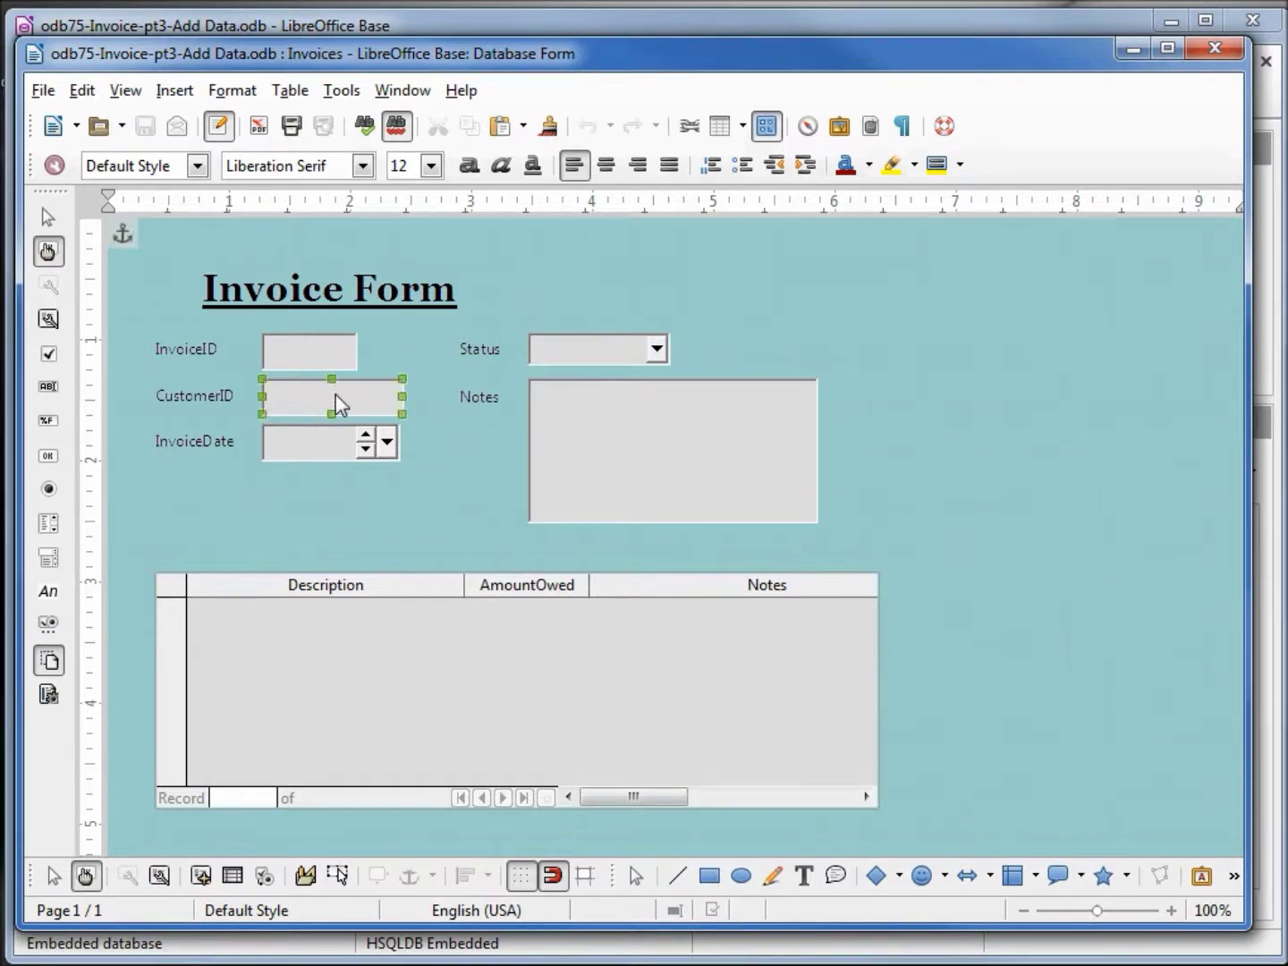
right_click(335, 395)
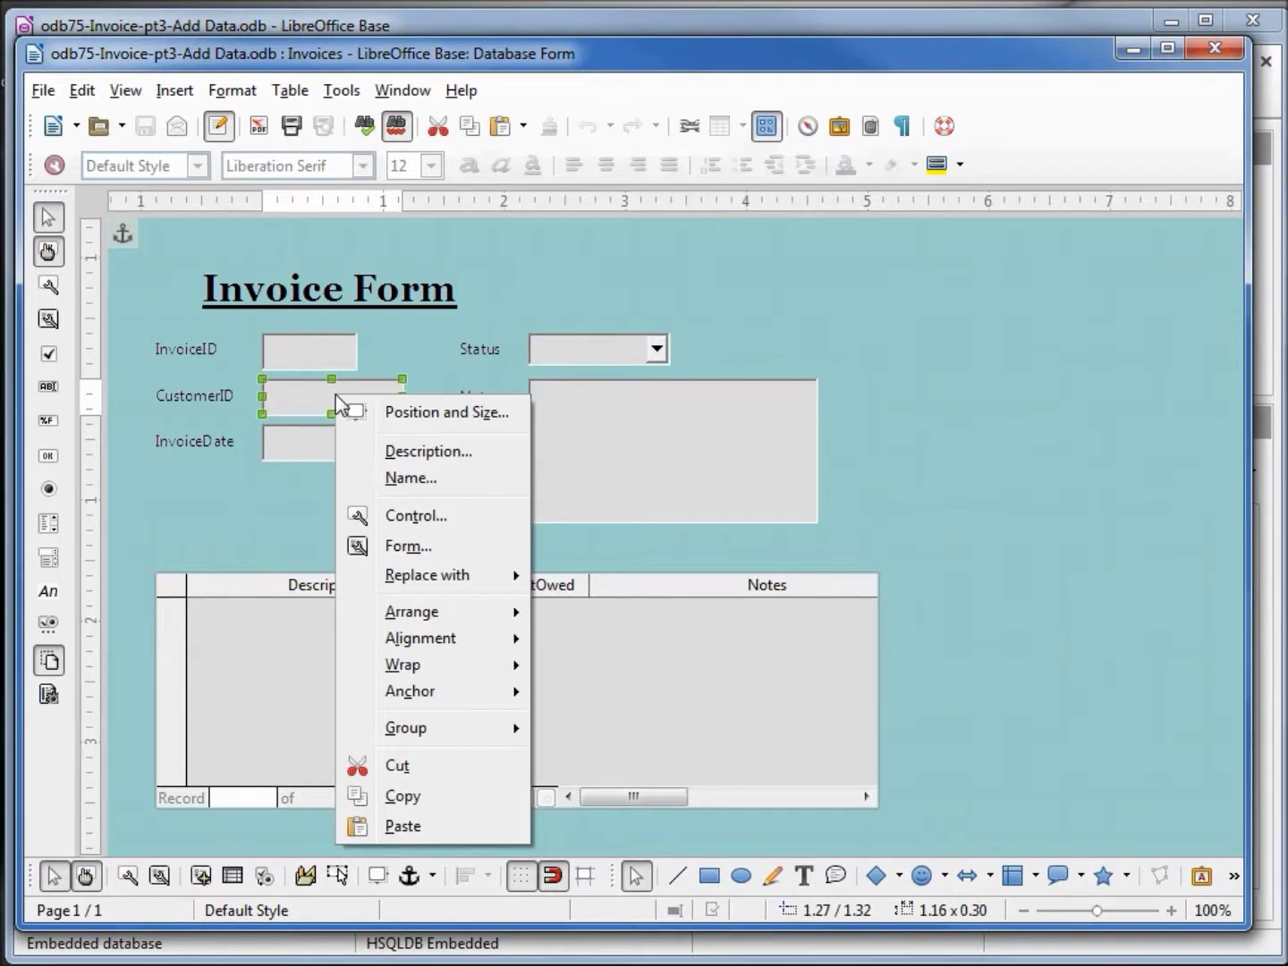
Step: Set the CustomerID box's Dropdown property to Yes
left_click(396, 519)
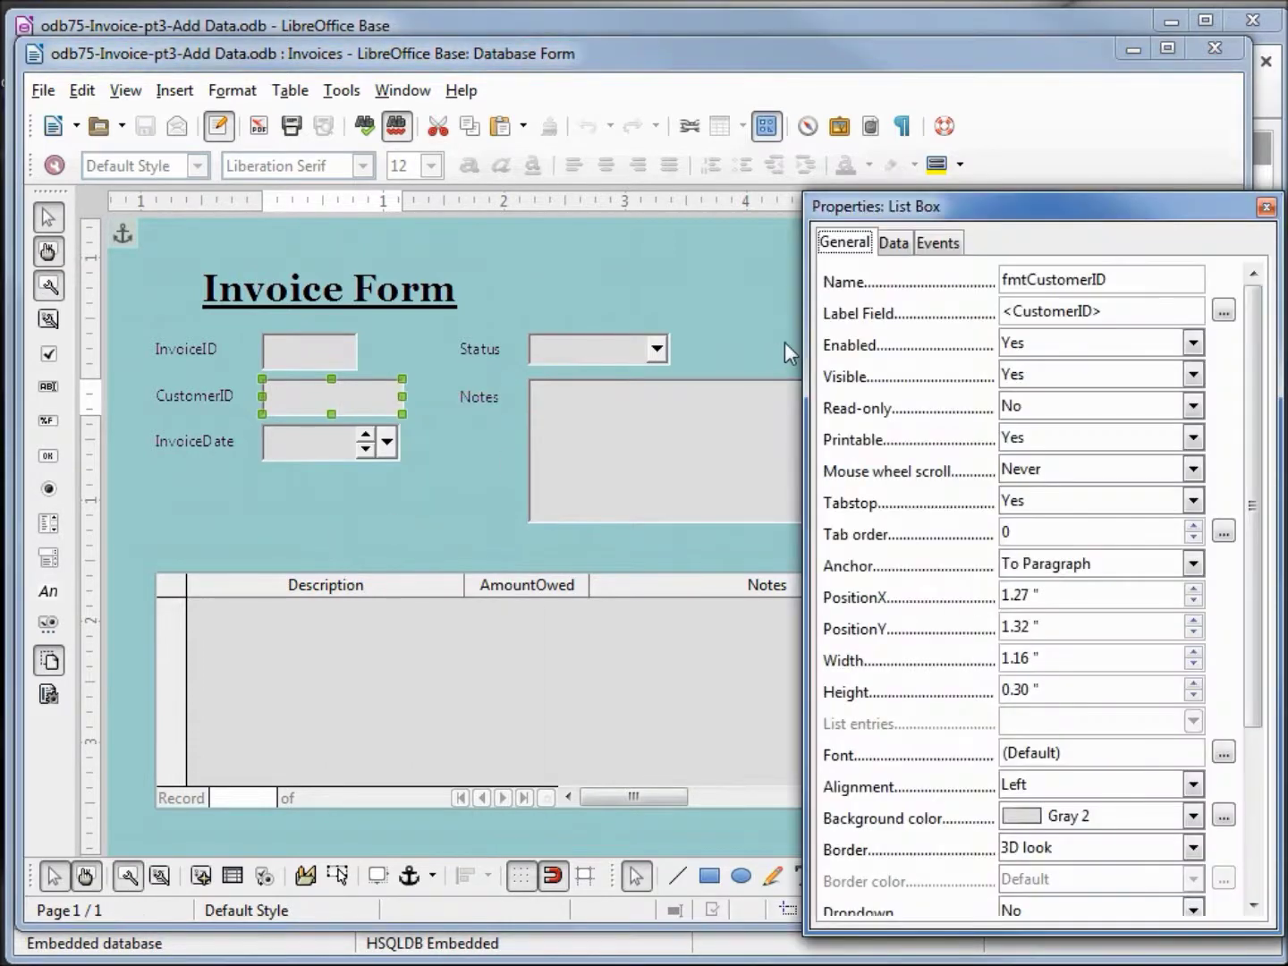
left_click_drag(1260, 452, 1261, 657)
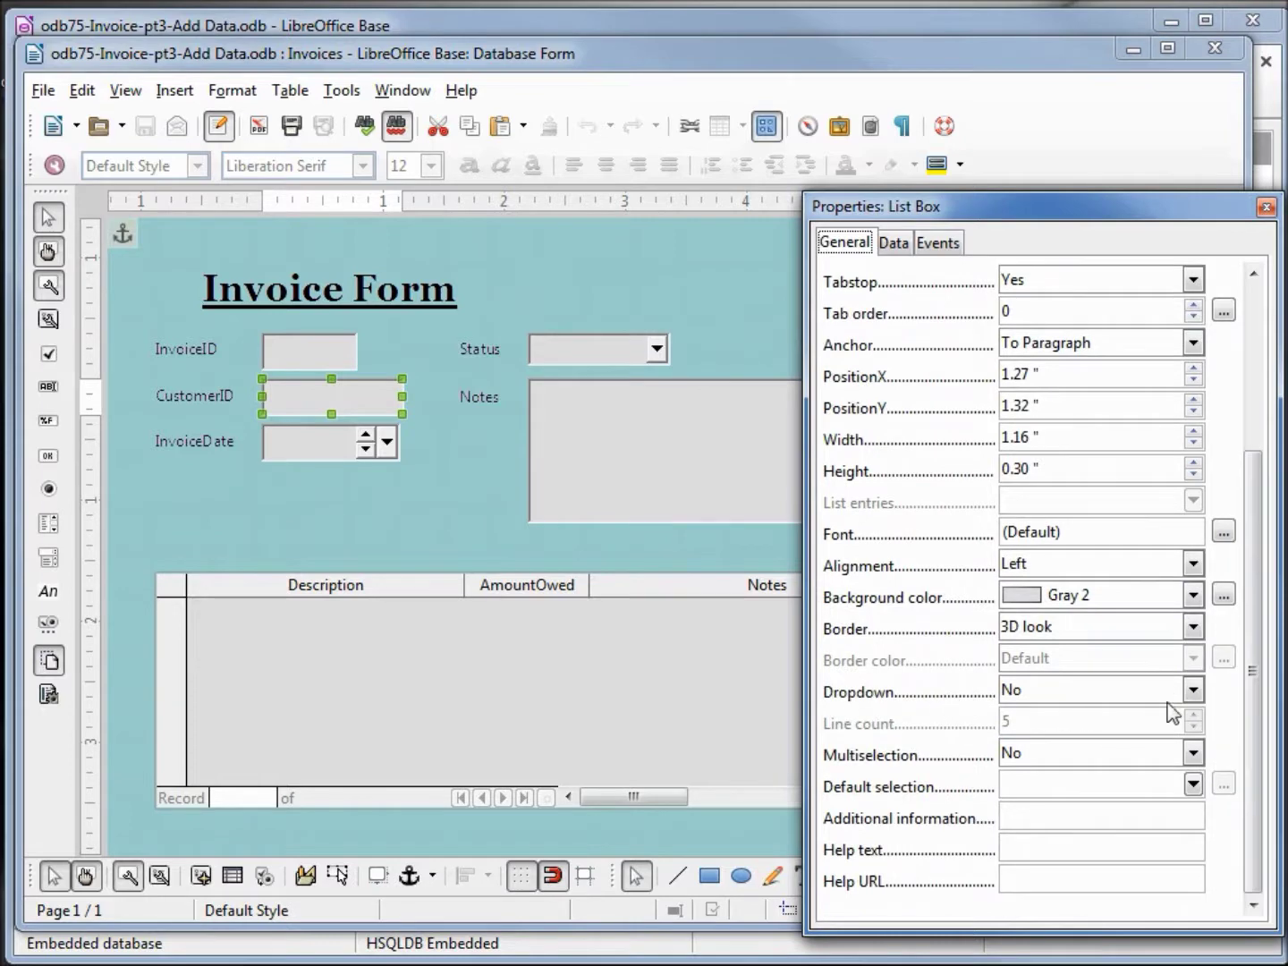
left_click(1194, 689)
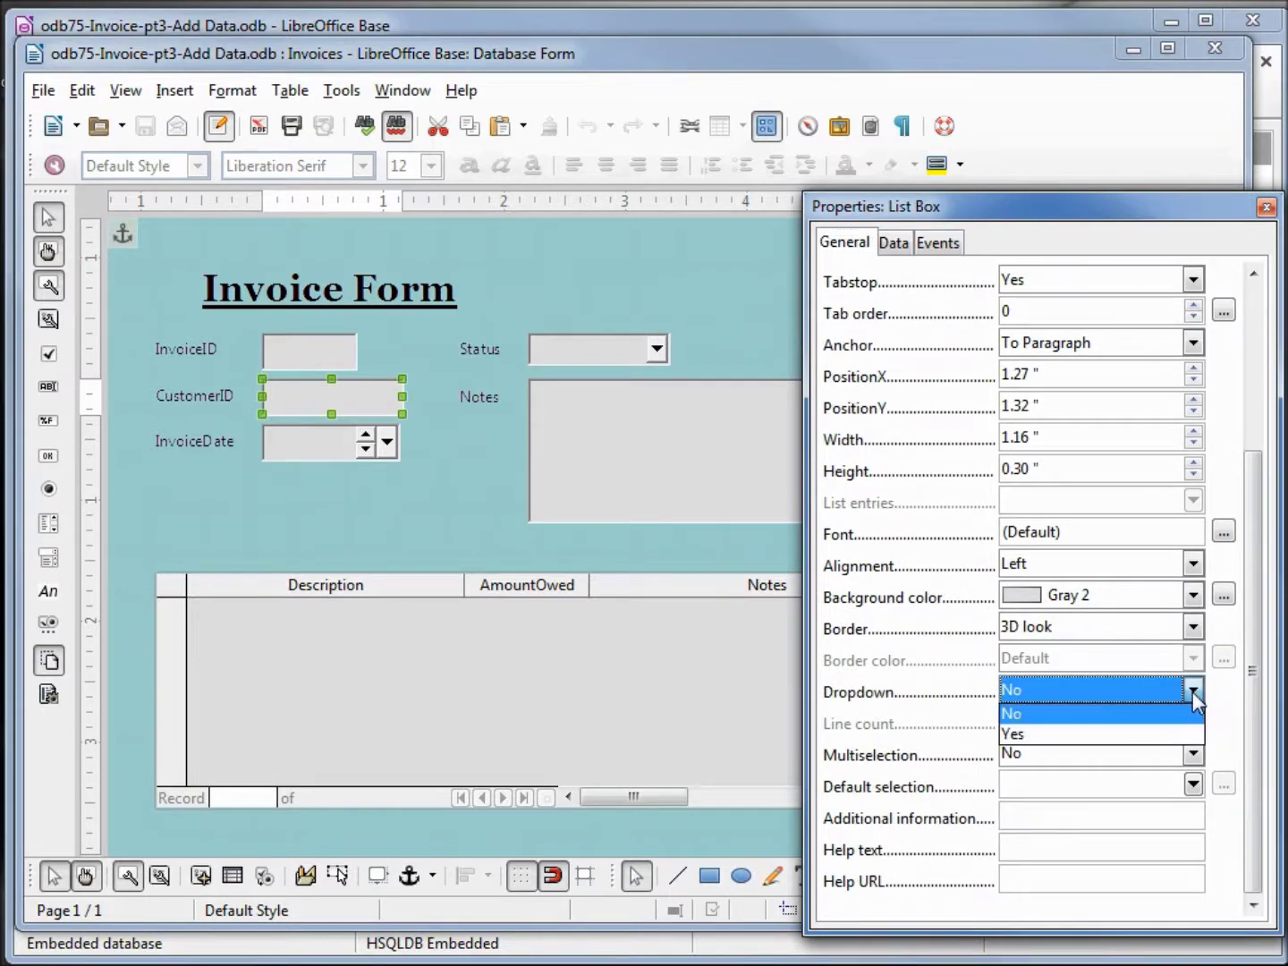
left_click(1121, 735)
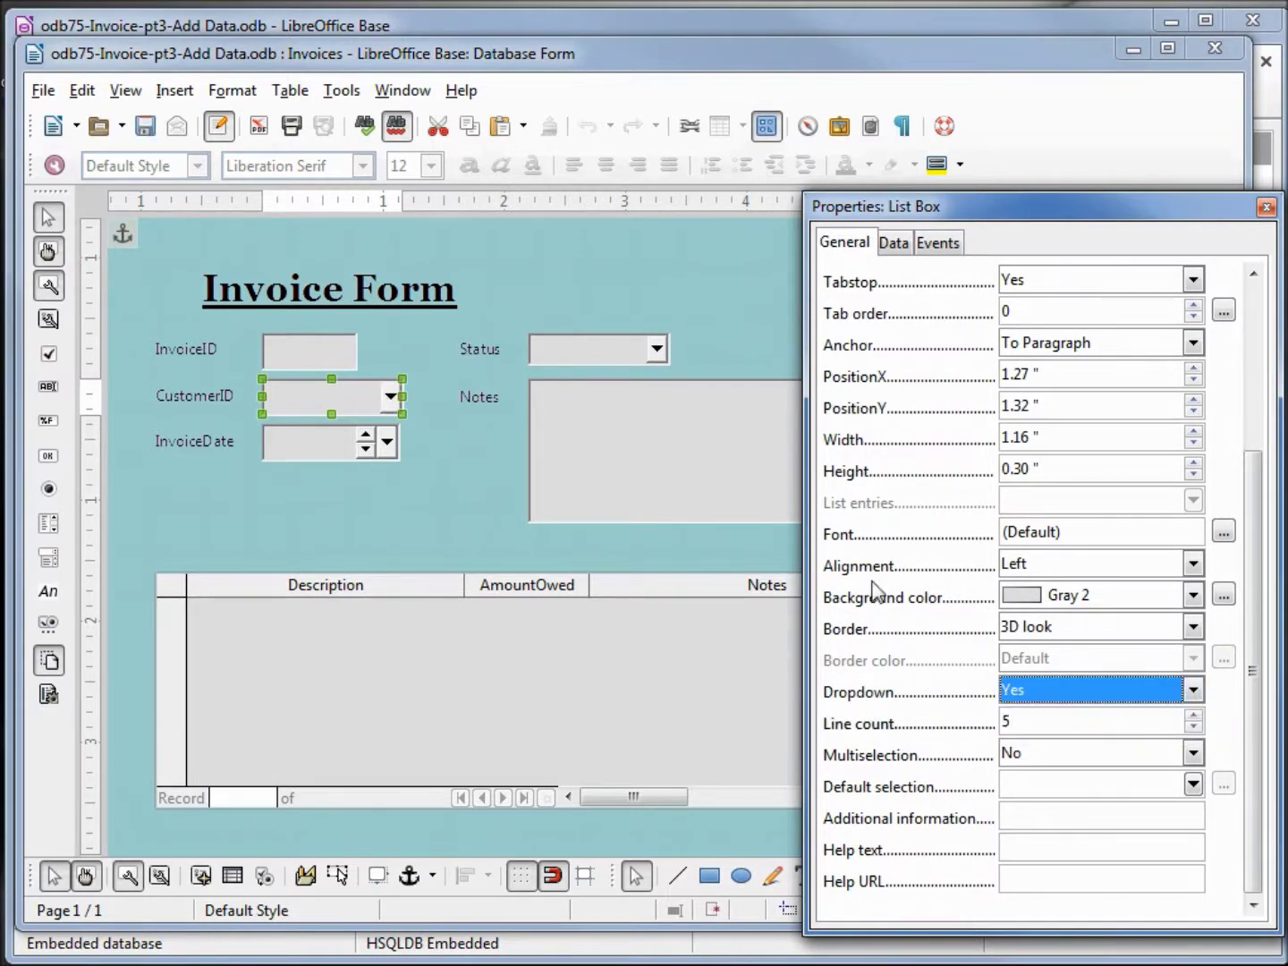
Step: Rename the CustomerID label to 'Customer', save the Invoice Form and switch to data-entry mode
left_click(185, 394)
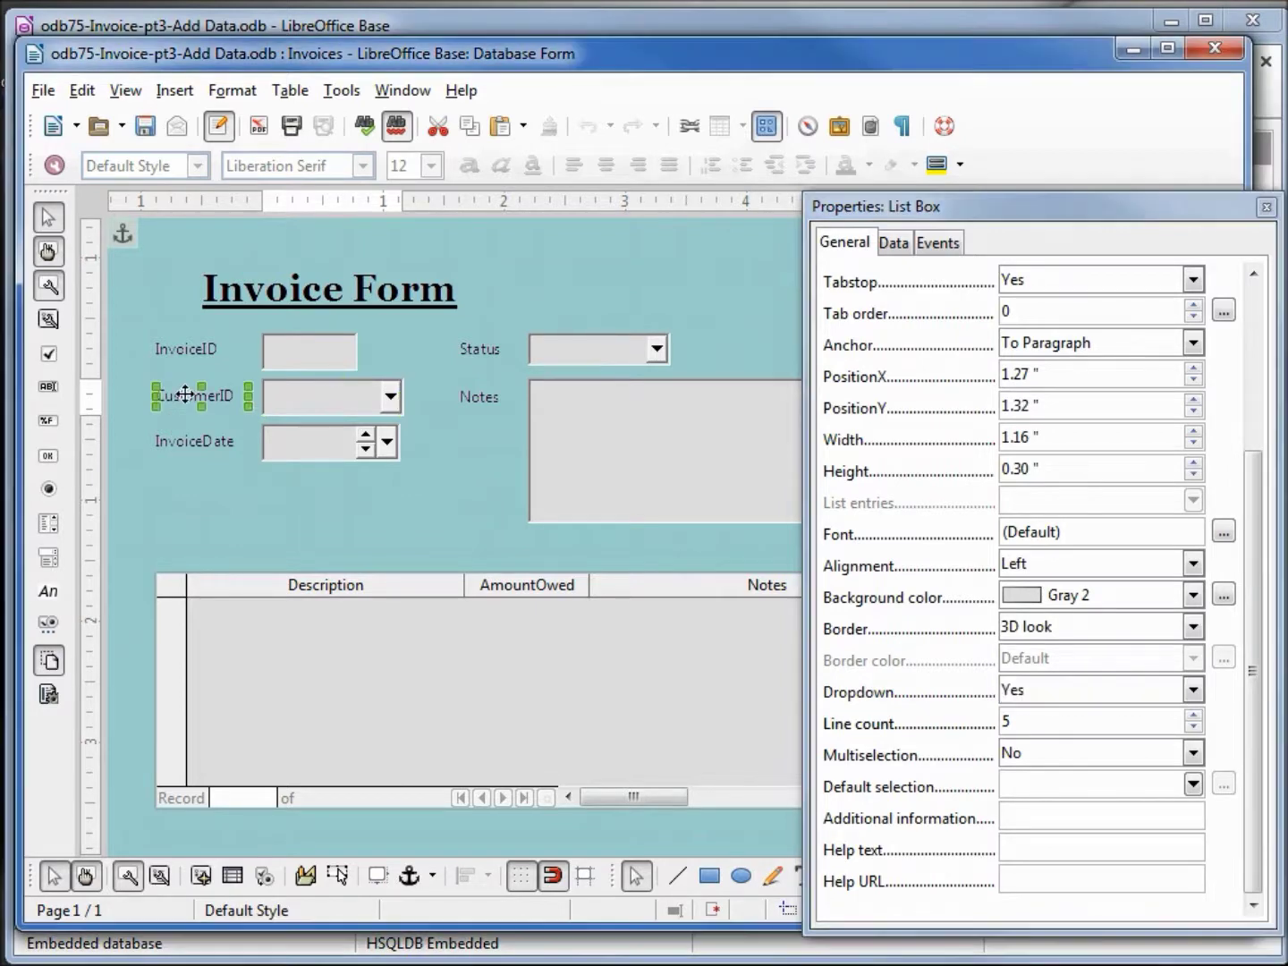
left_click(1091, 305)
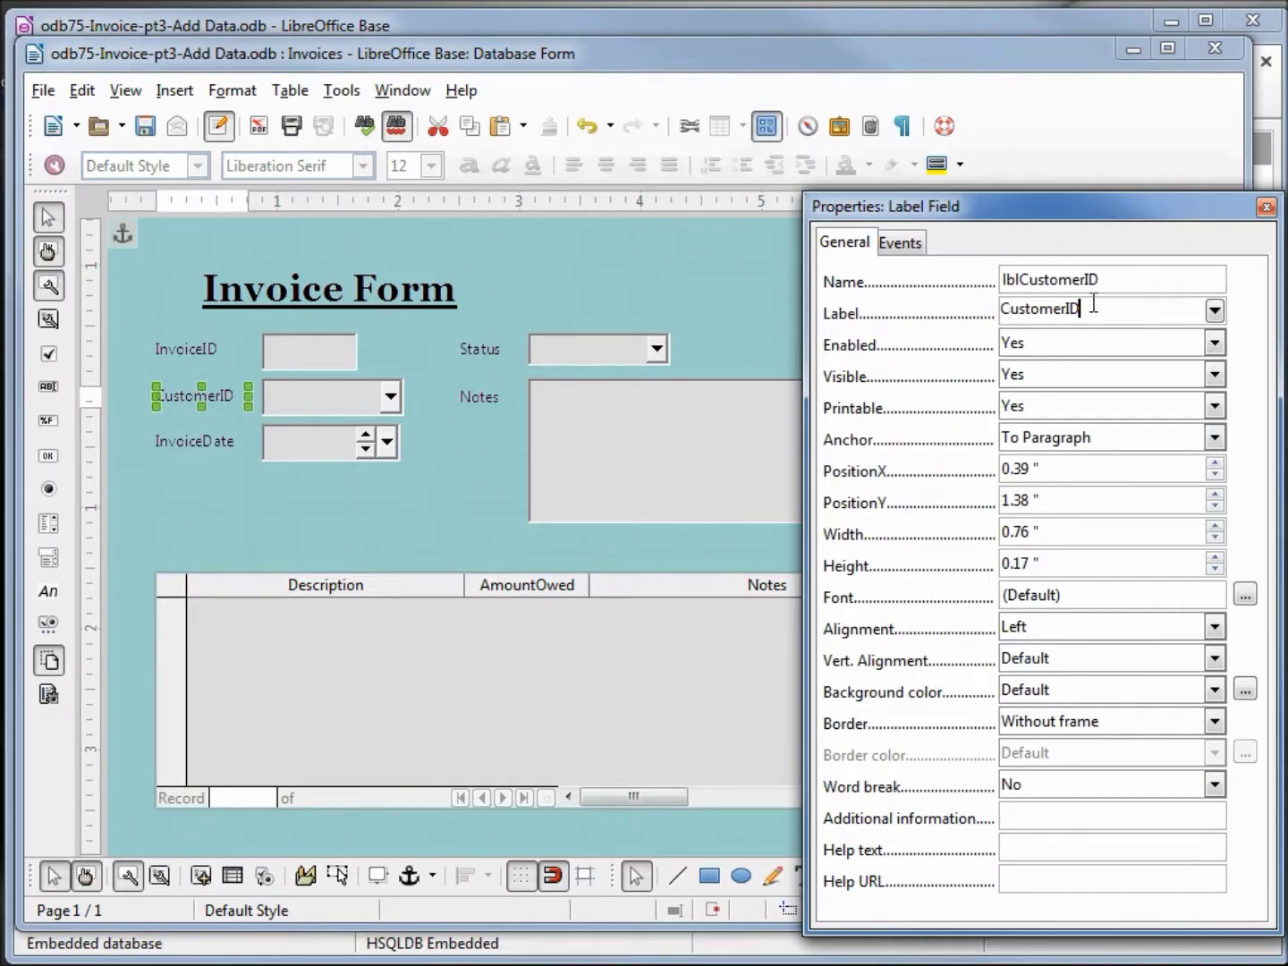
key("BackSpace")
key("BackSpace")
left_click(1265, 207)
left_click(966, 262)
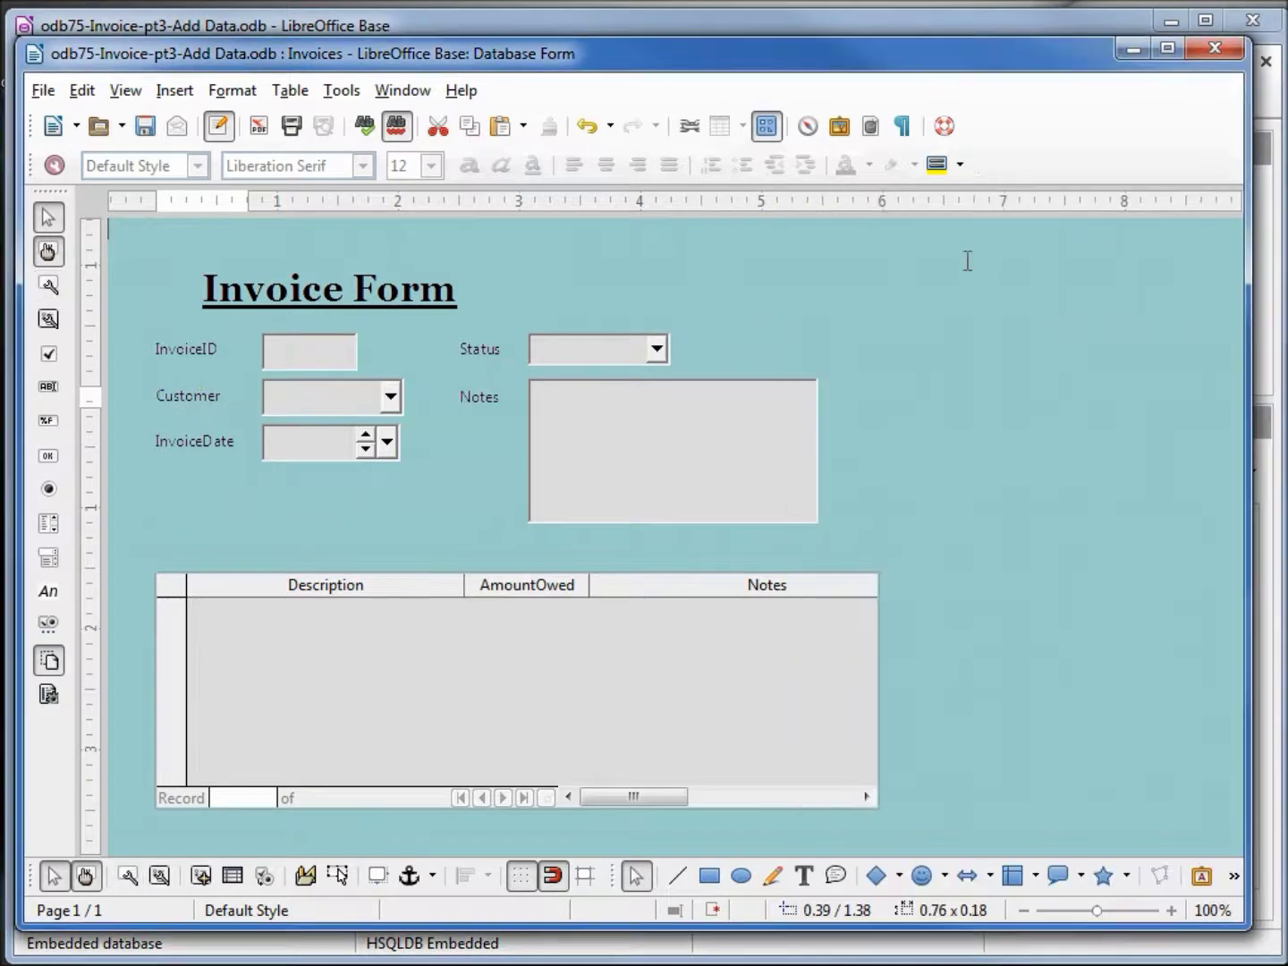
left_click(146, 128)
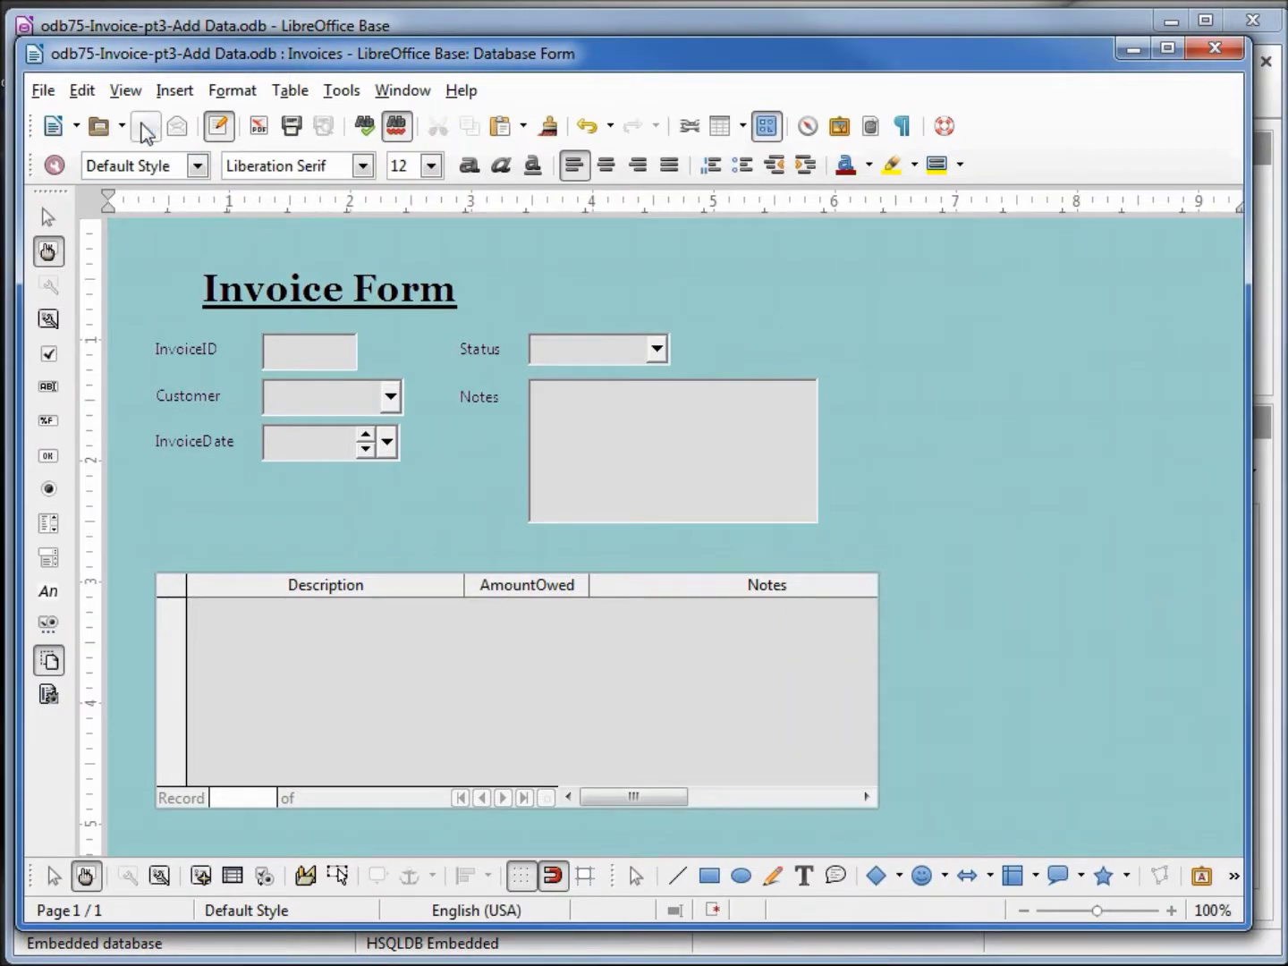
left_click(85, 879)
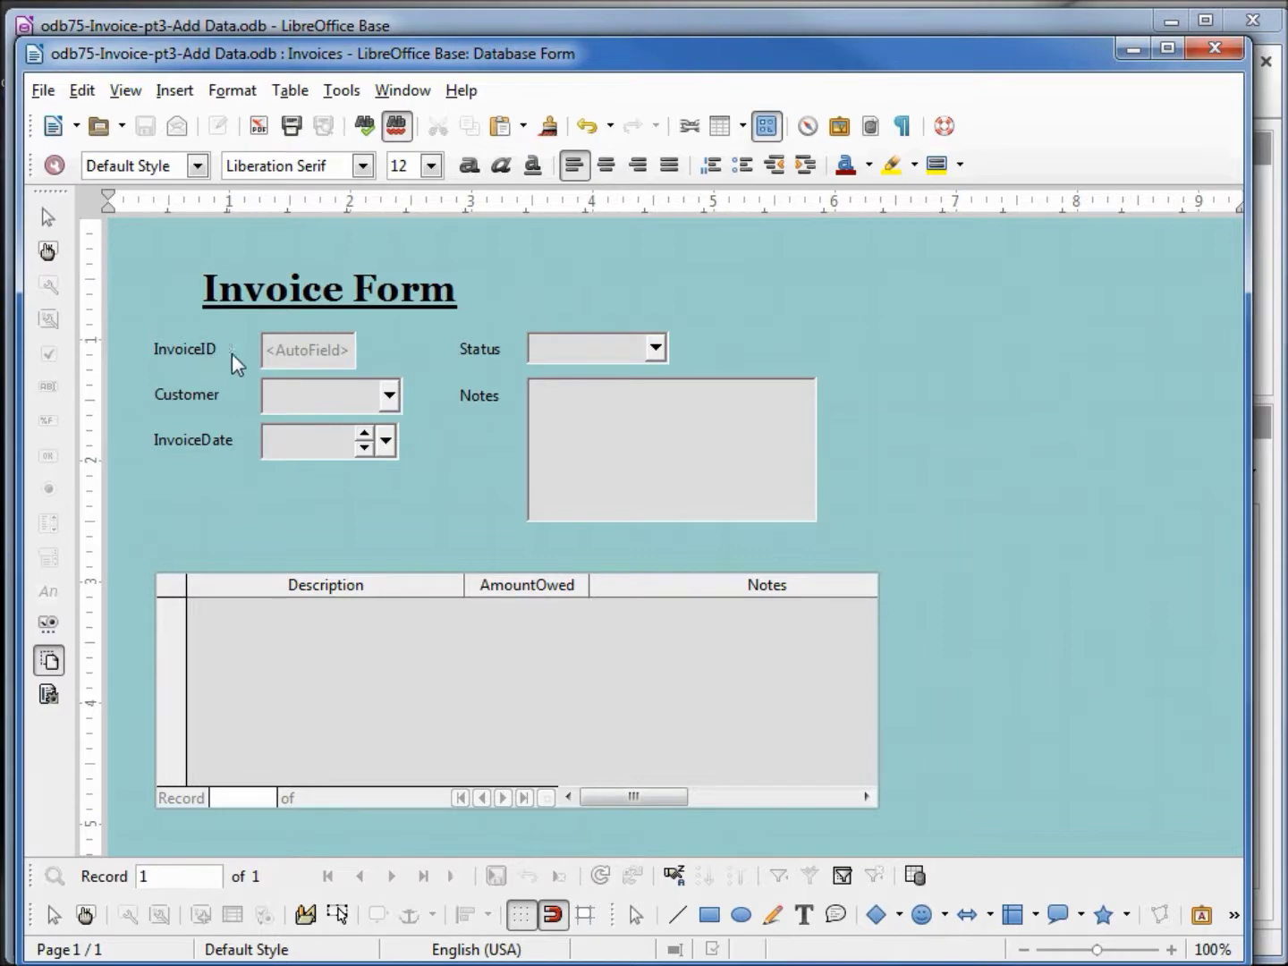
Step: Choose Uncle Lou as the invoice customer and set the invoice date to 28 February 2014
left_click(391, 396)
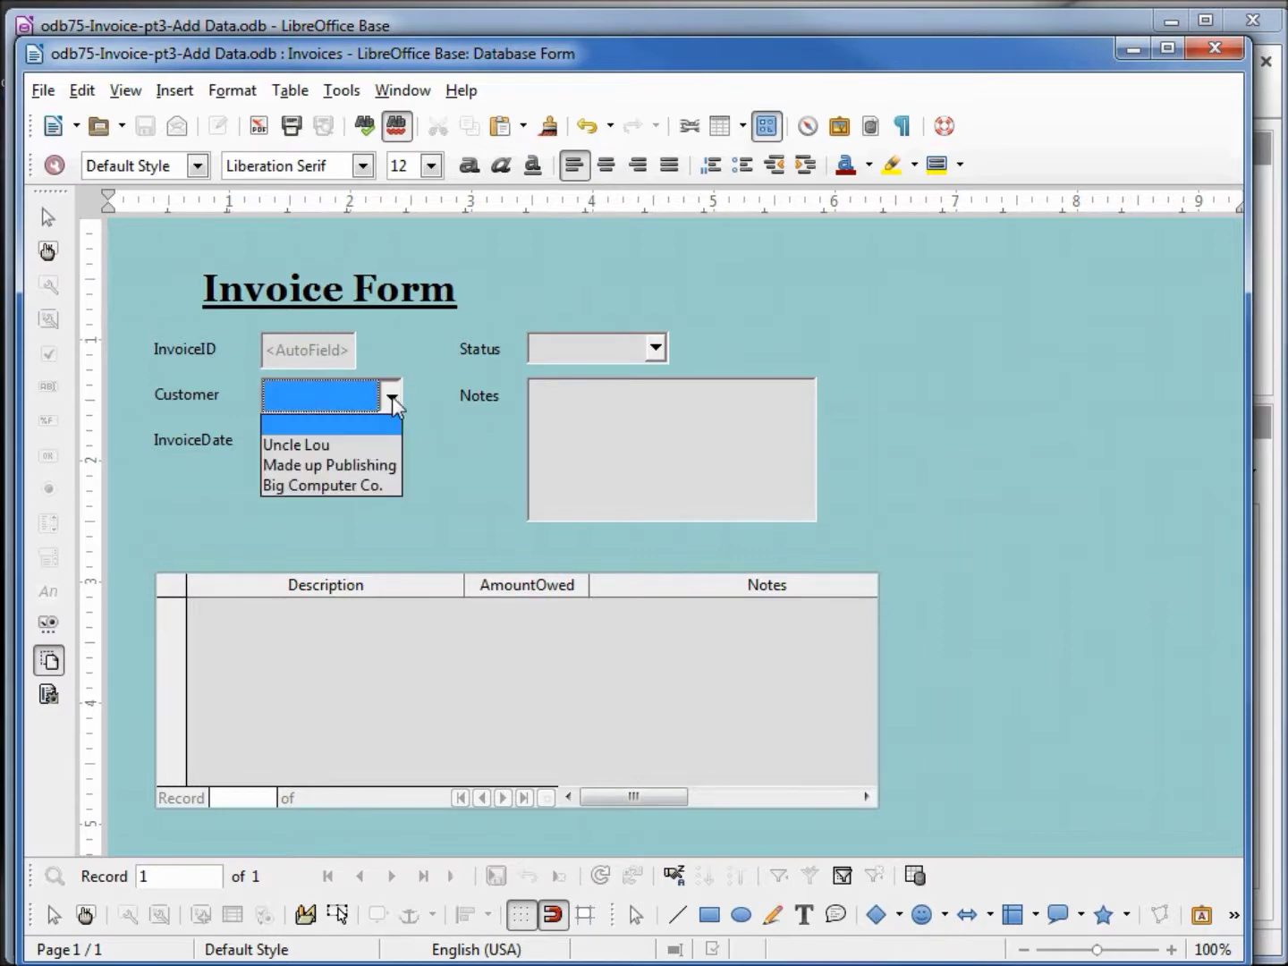
left_click(350, 446)
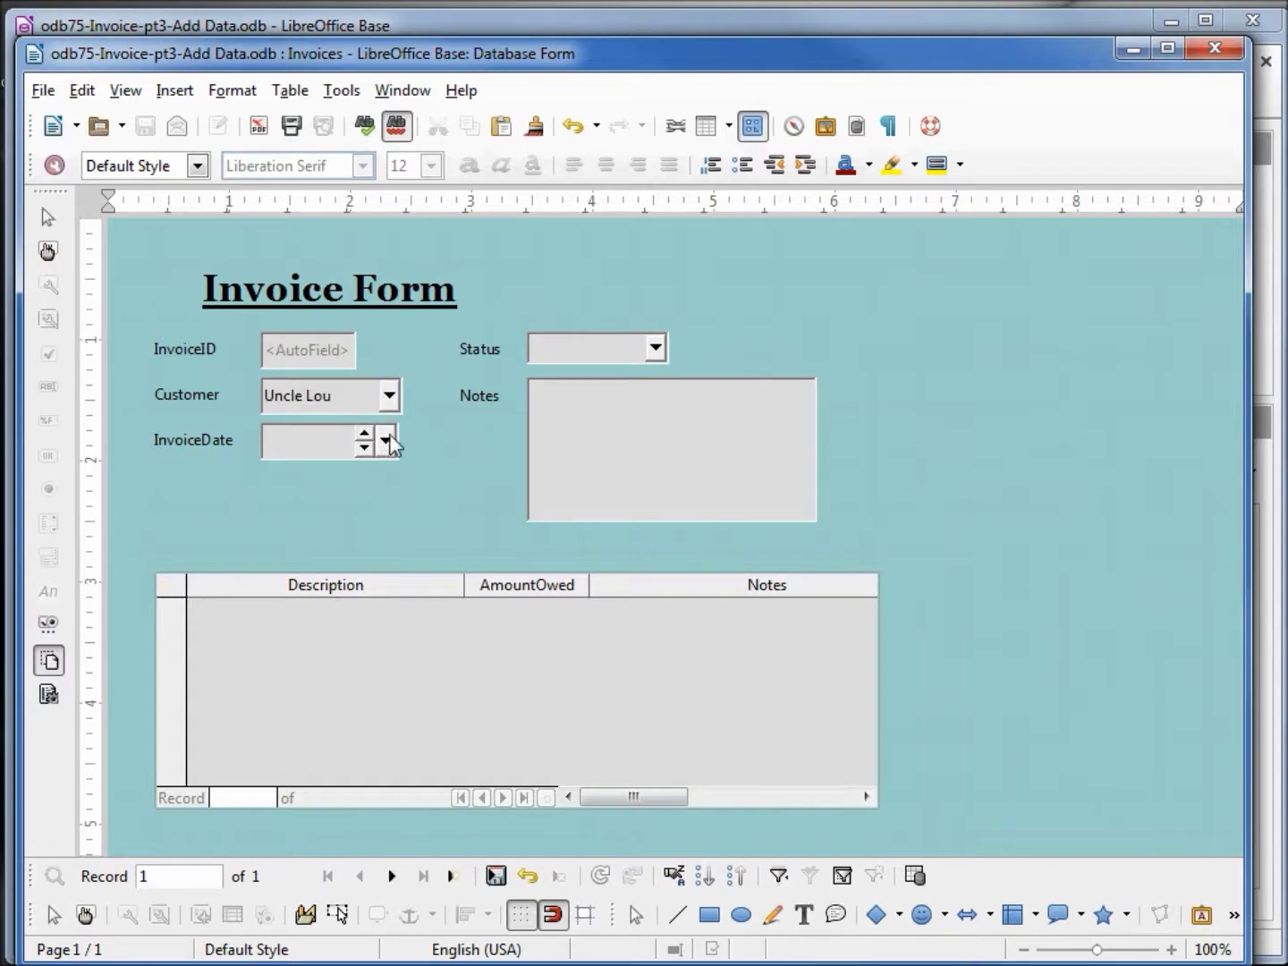
left_click(386, 439)
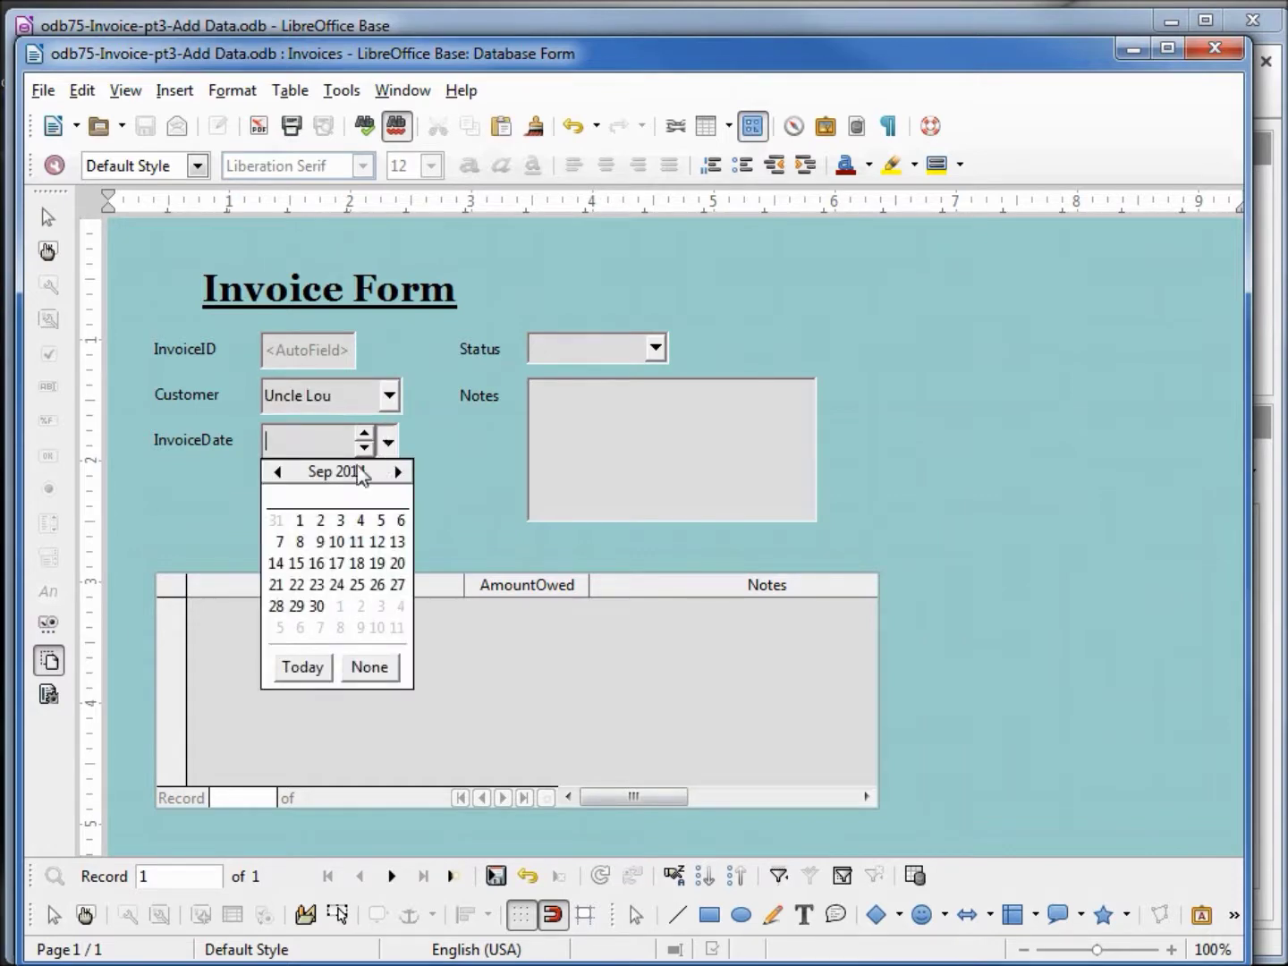
left_click(280, 471)
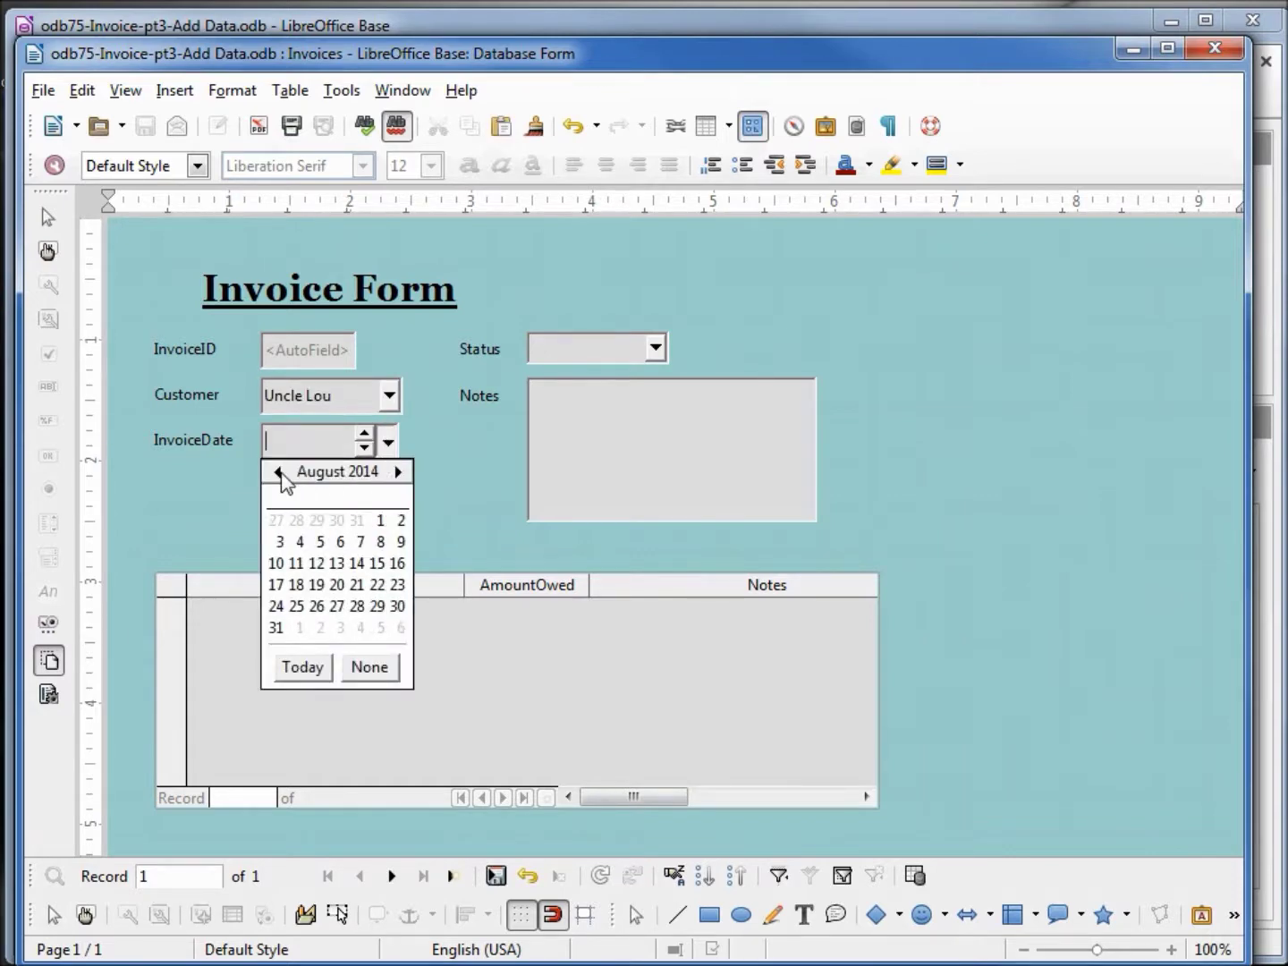
left_click(279, 472)
left_click(279, 472)
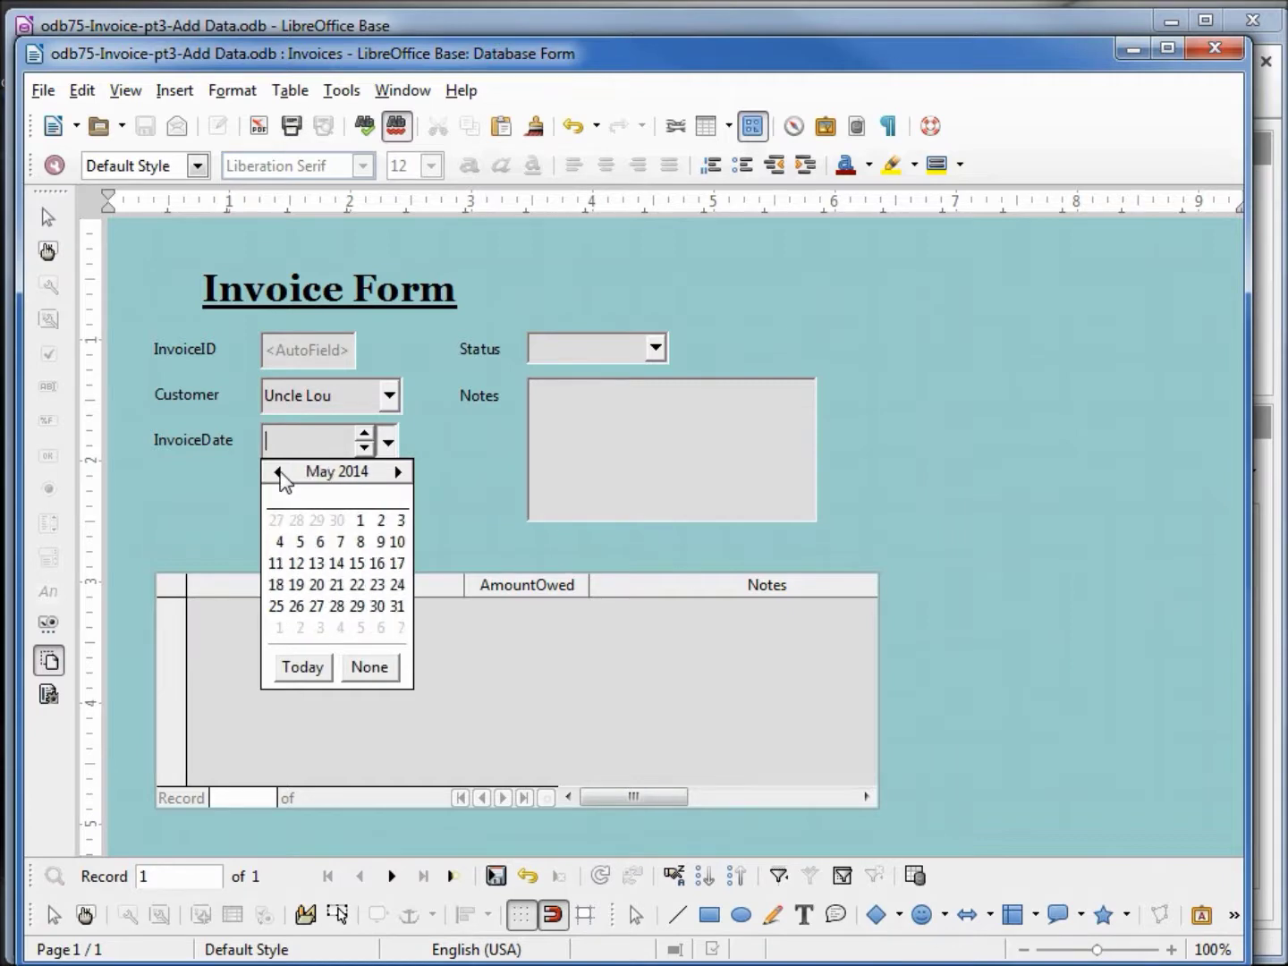
left_click(278, 472)
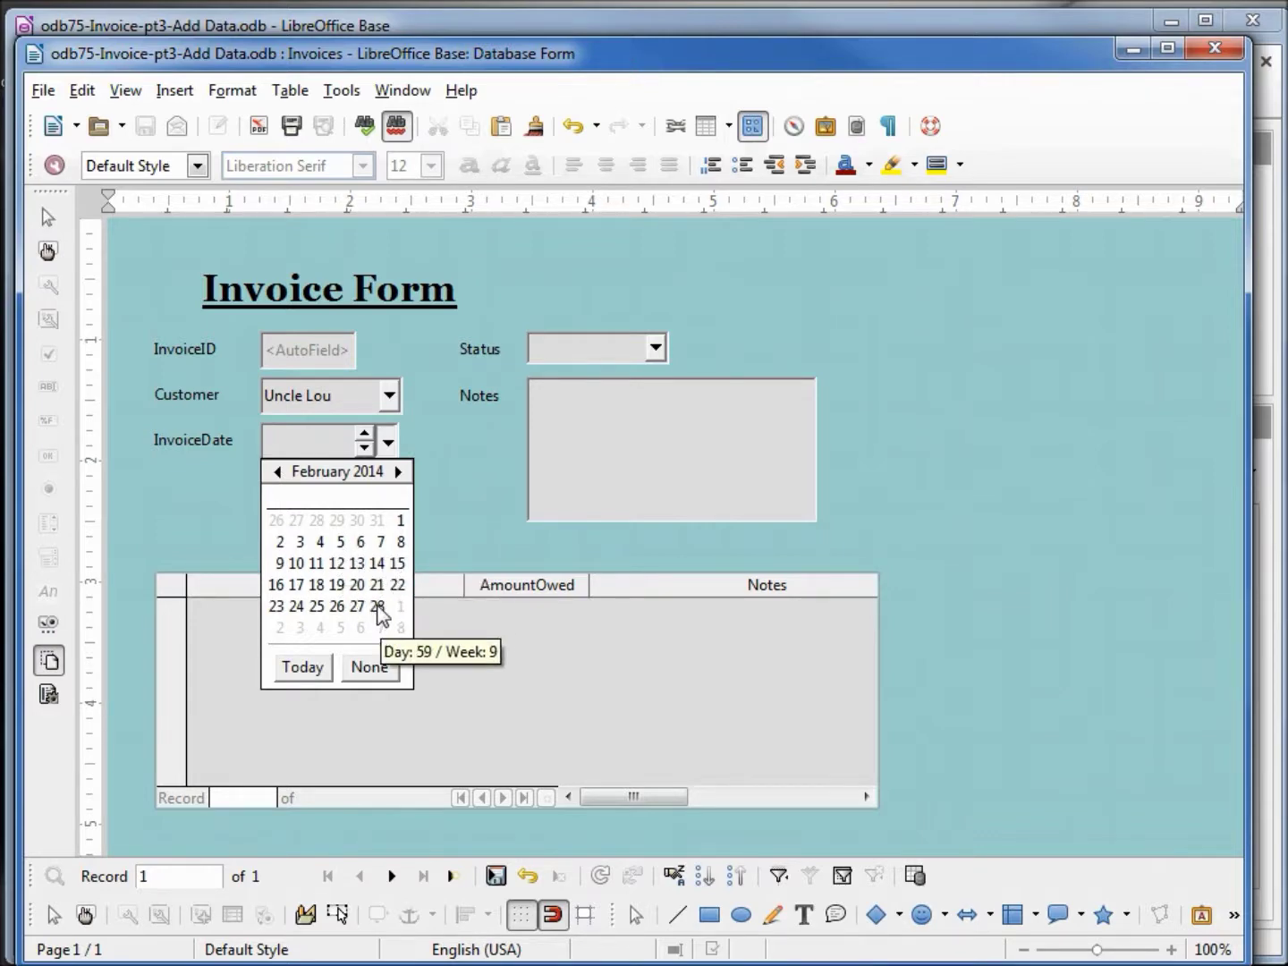
left_click(376, 607)
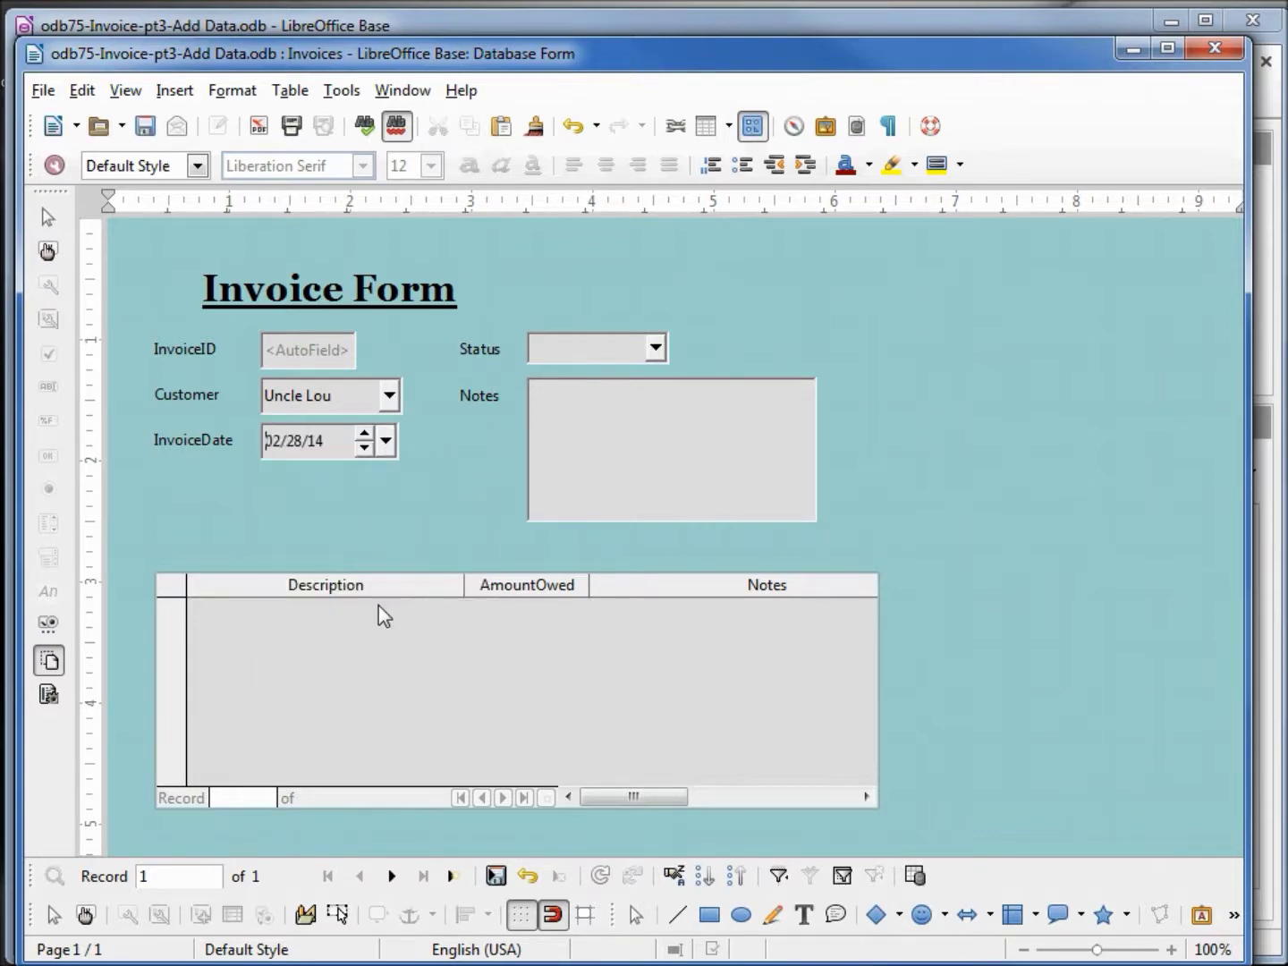
Step: Set the invoice status to Not Paid and add the note 'My first customer'
left_click(653, 349)
left_click(626, 374)
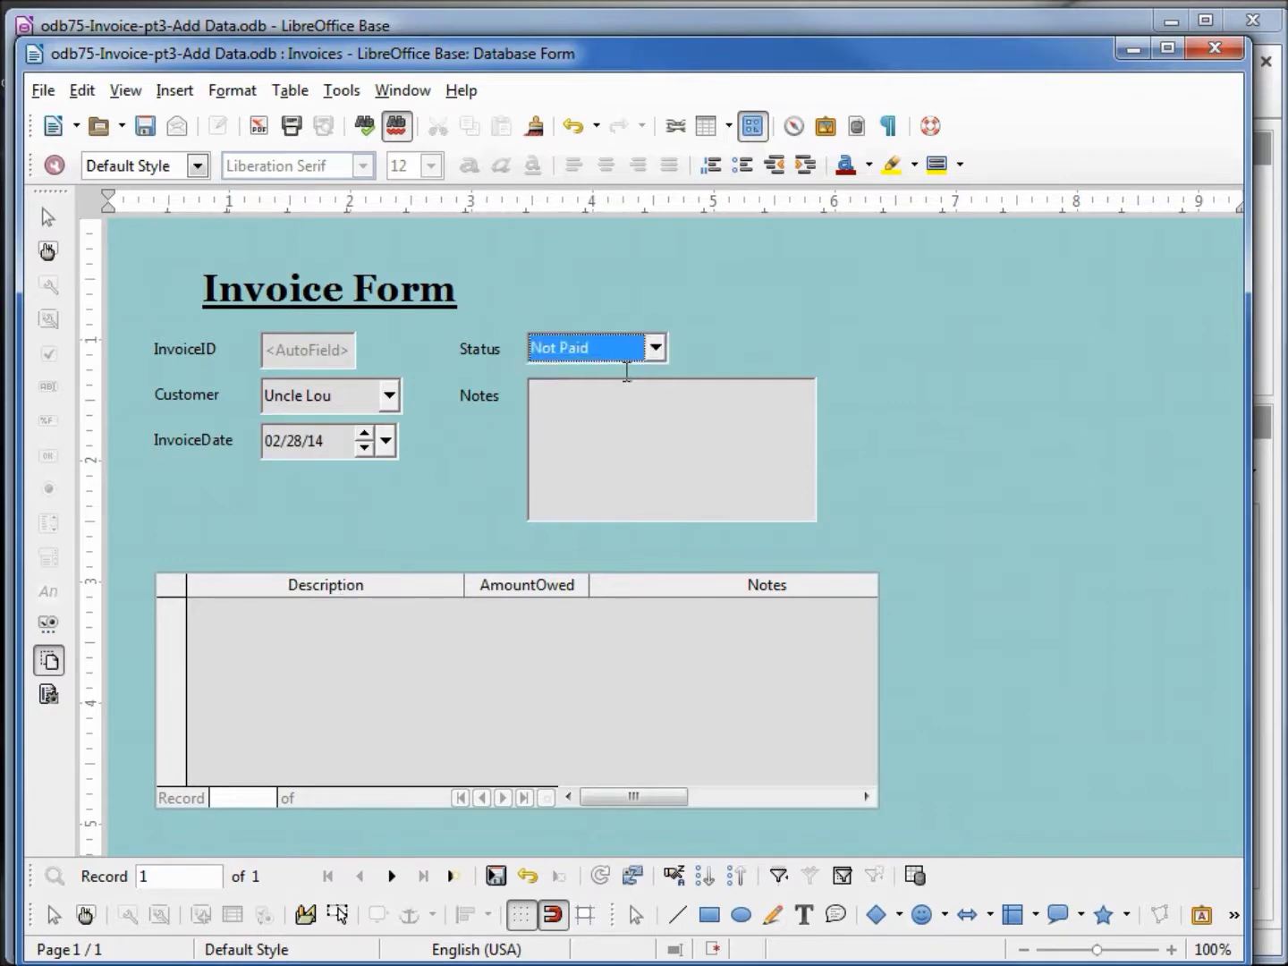
left_click(588, 406)
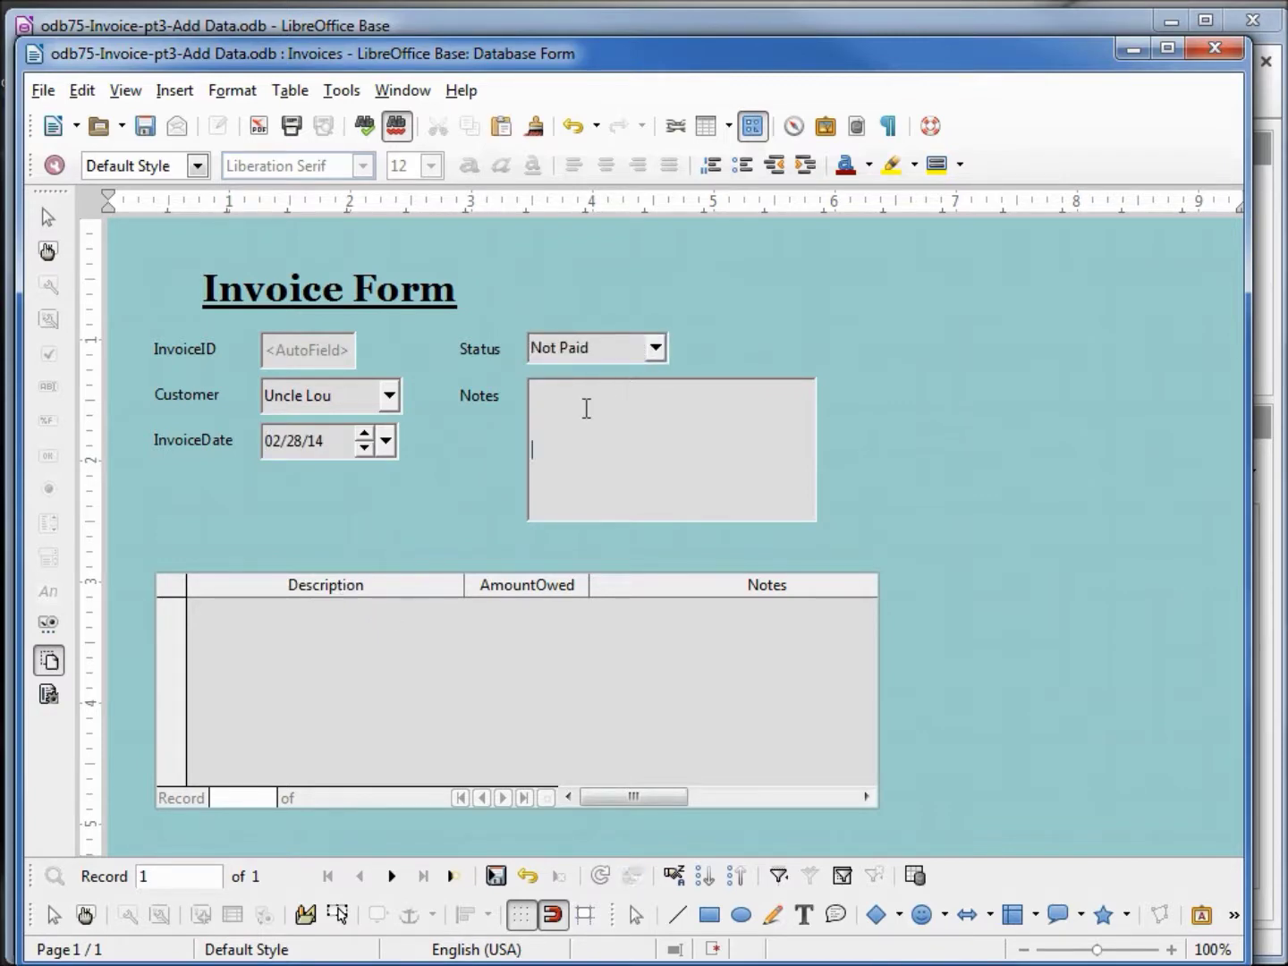
type("My fir")
type("st custome")
type("r")
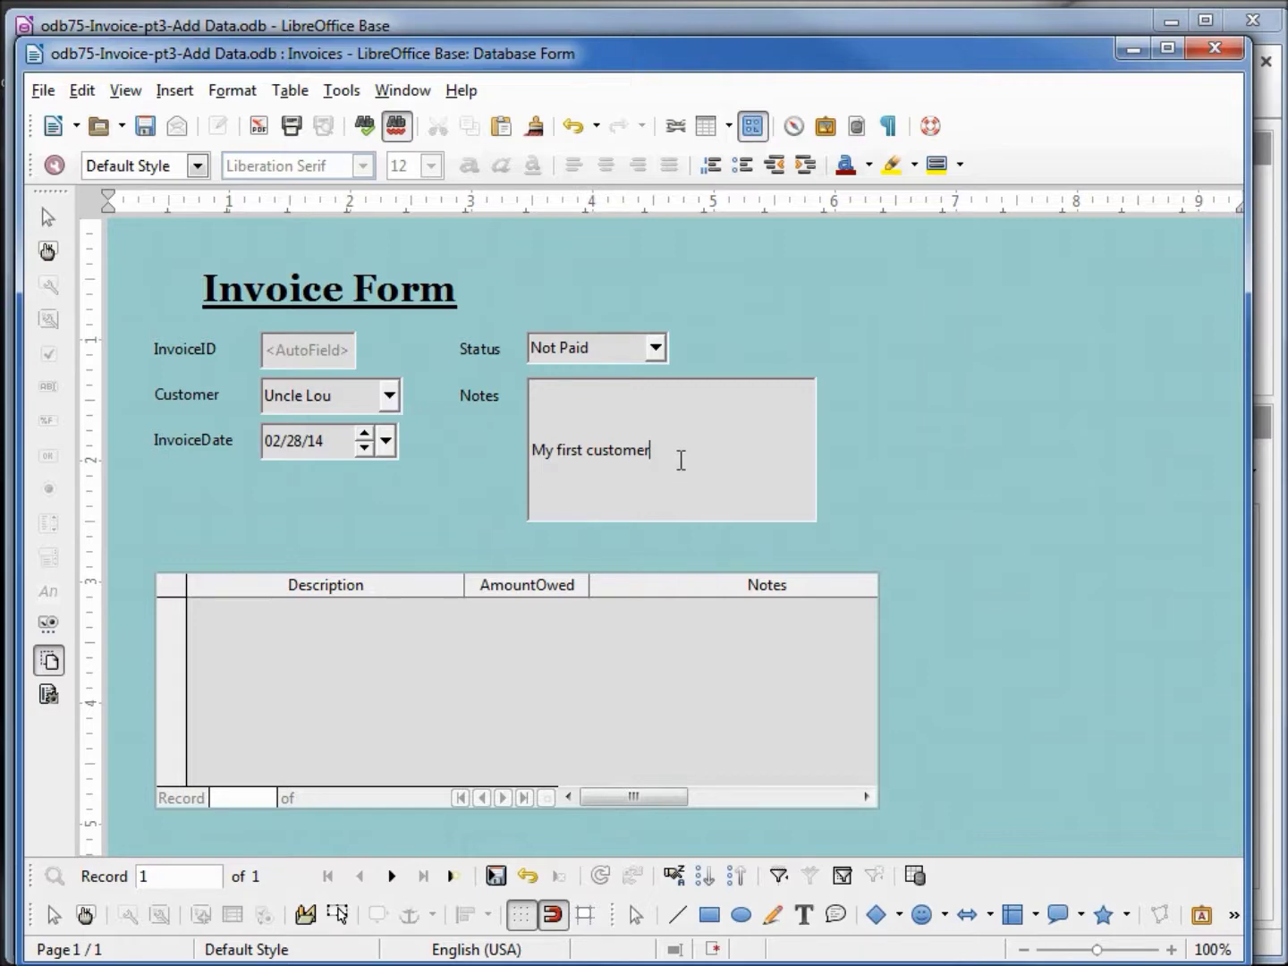
left_click(218, 605)
Step: Enter the Windows-to-Linux conversion task at 50.00 with note 'He also bought a pizza'
key("ctrl+v")
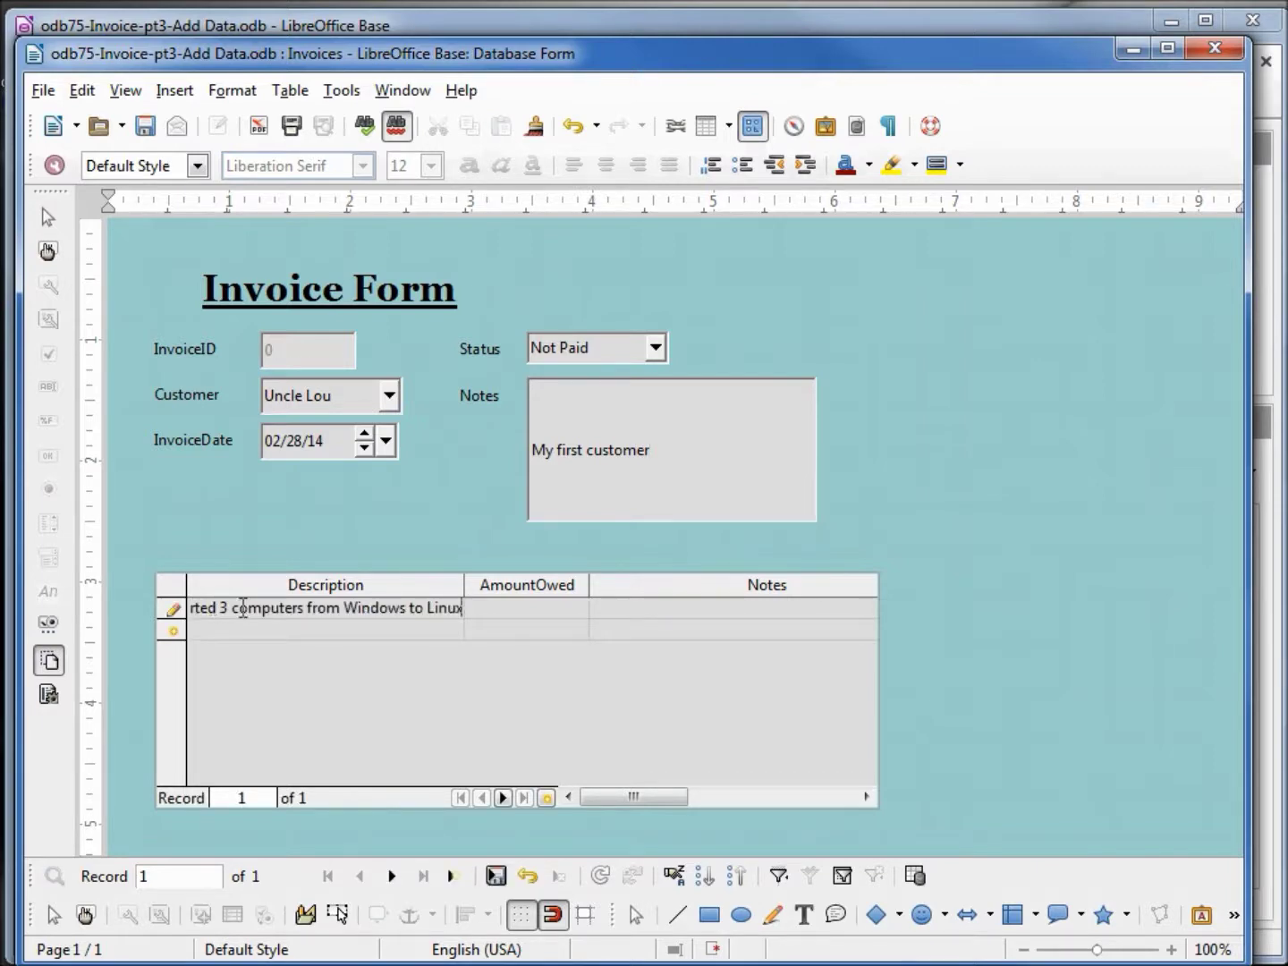
left_click(495, 606)
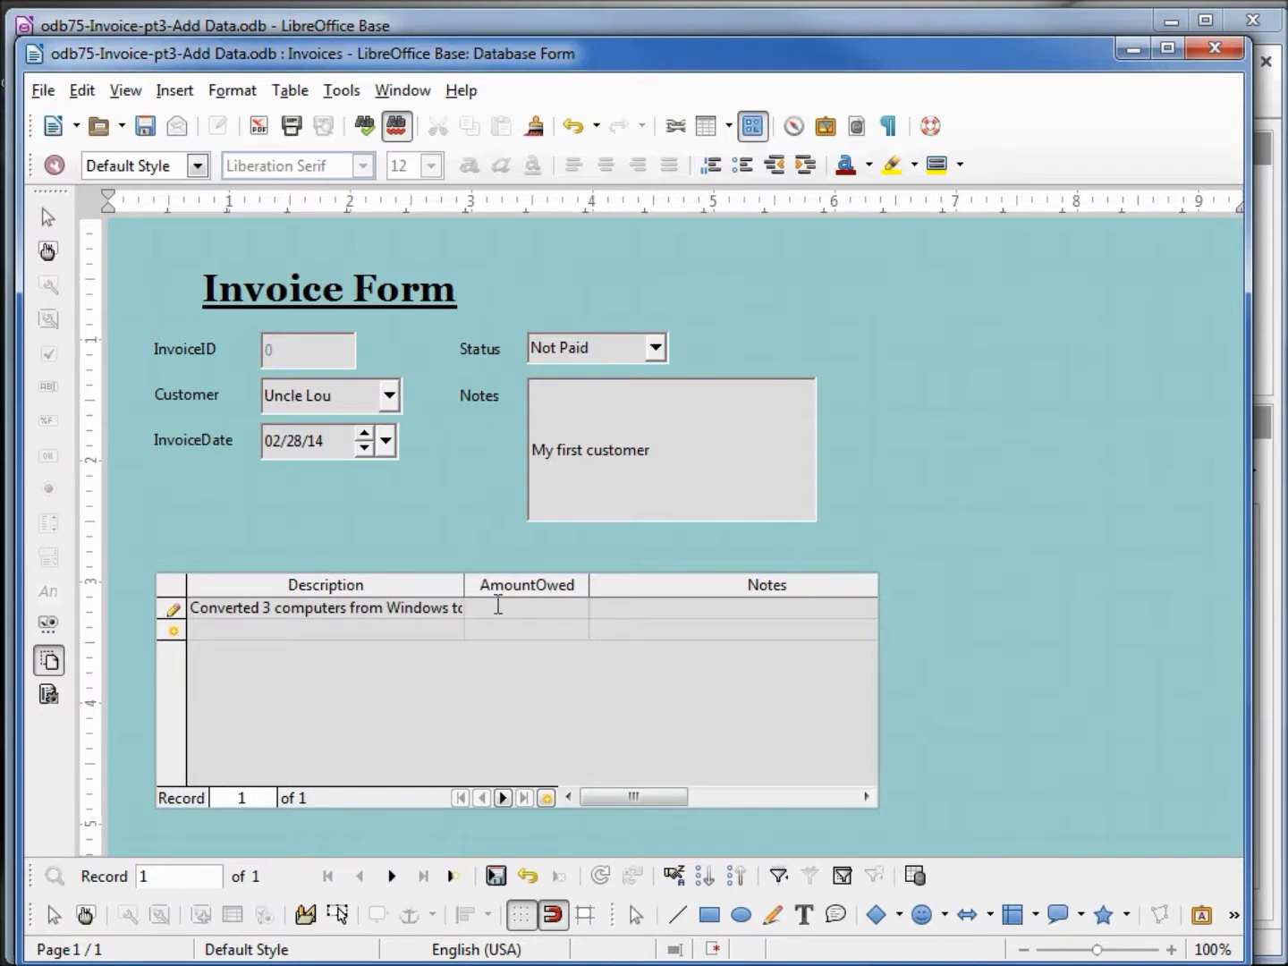
type("50")
key("Tab")
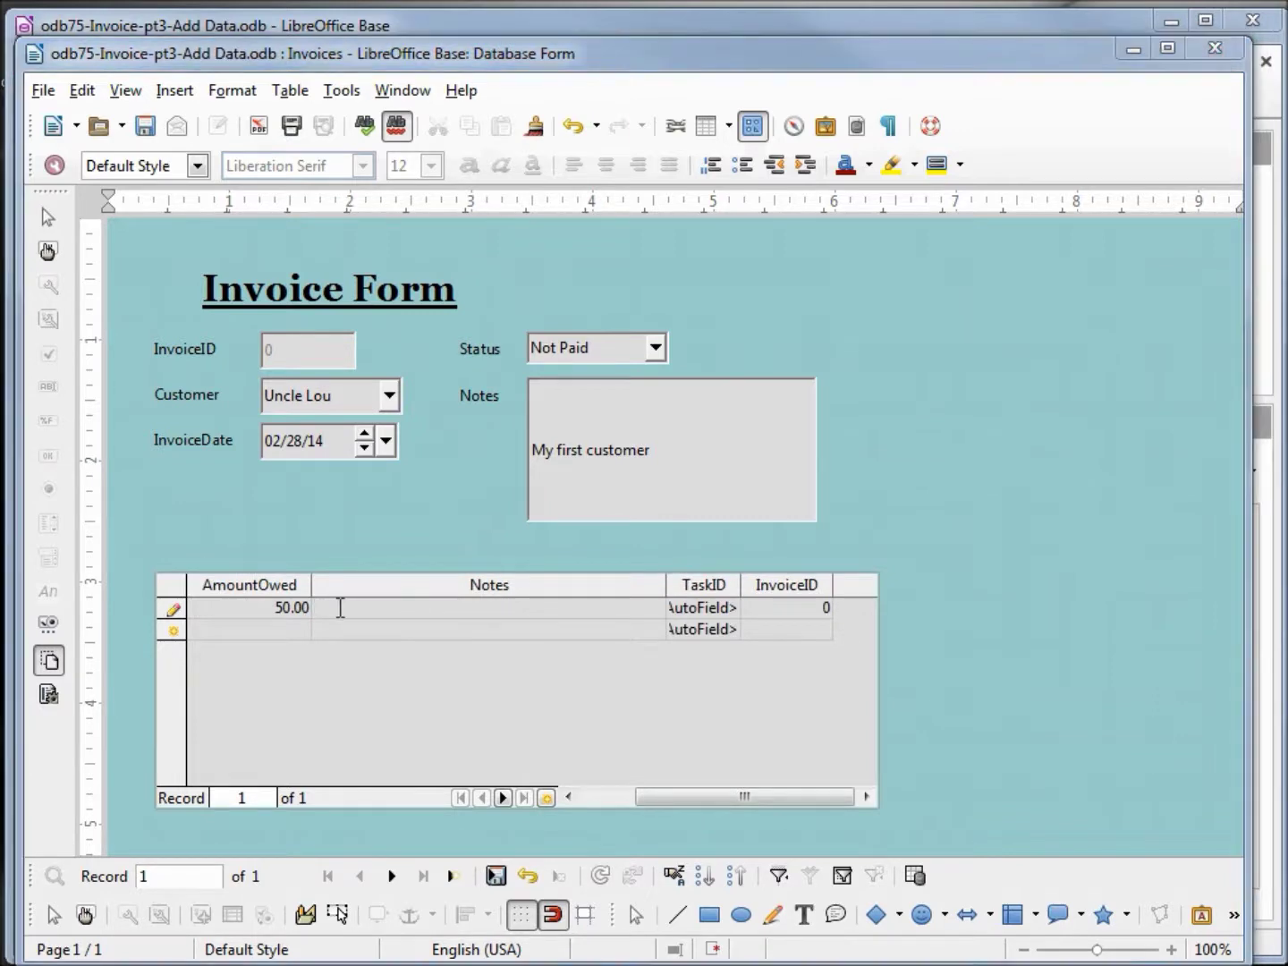
type("He also bought a pizza")
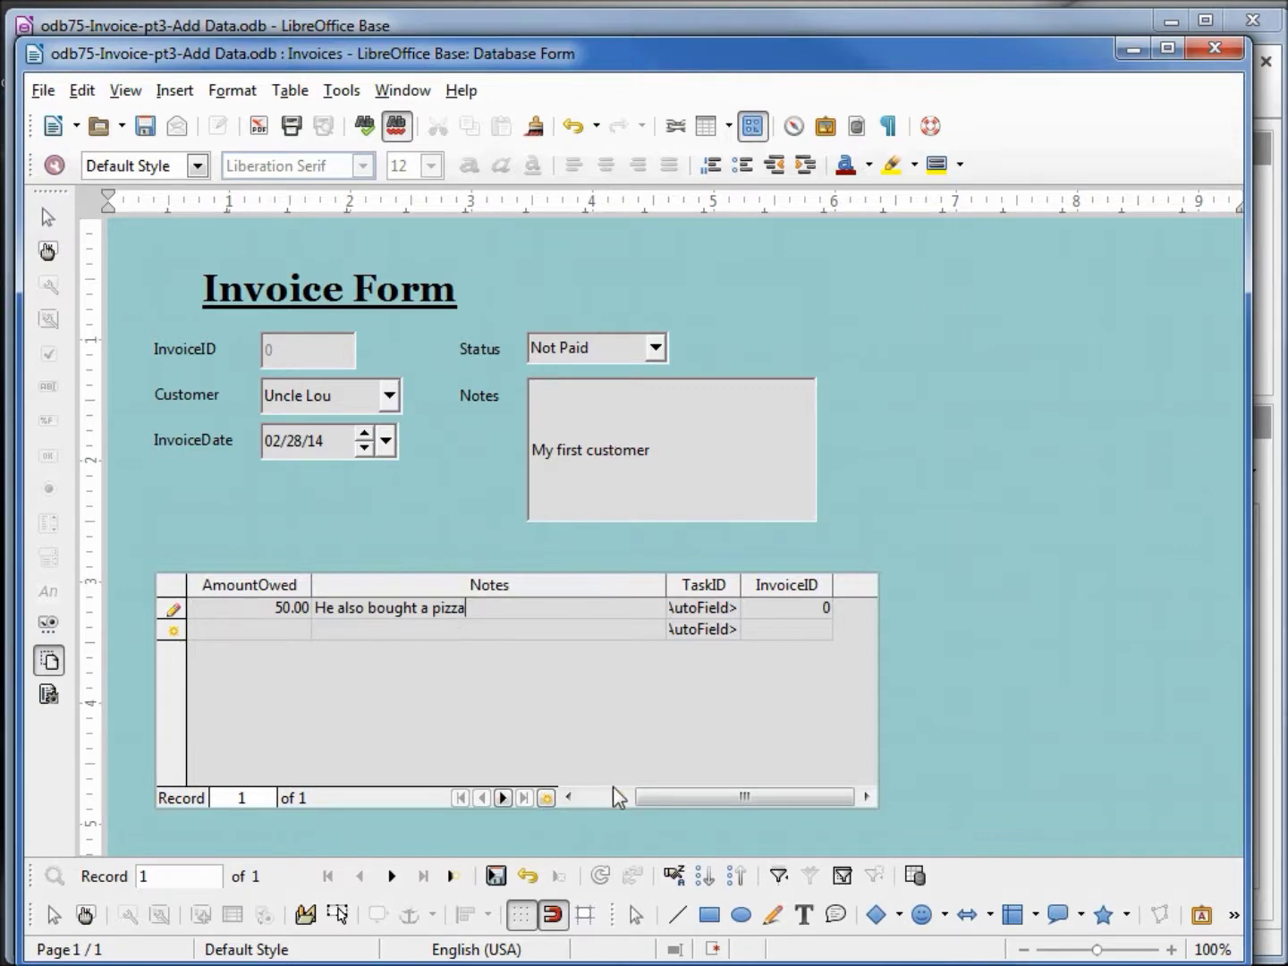
left_click_drag(641, 796, 563, 802)
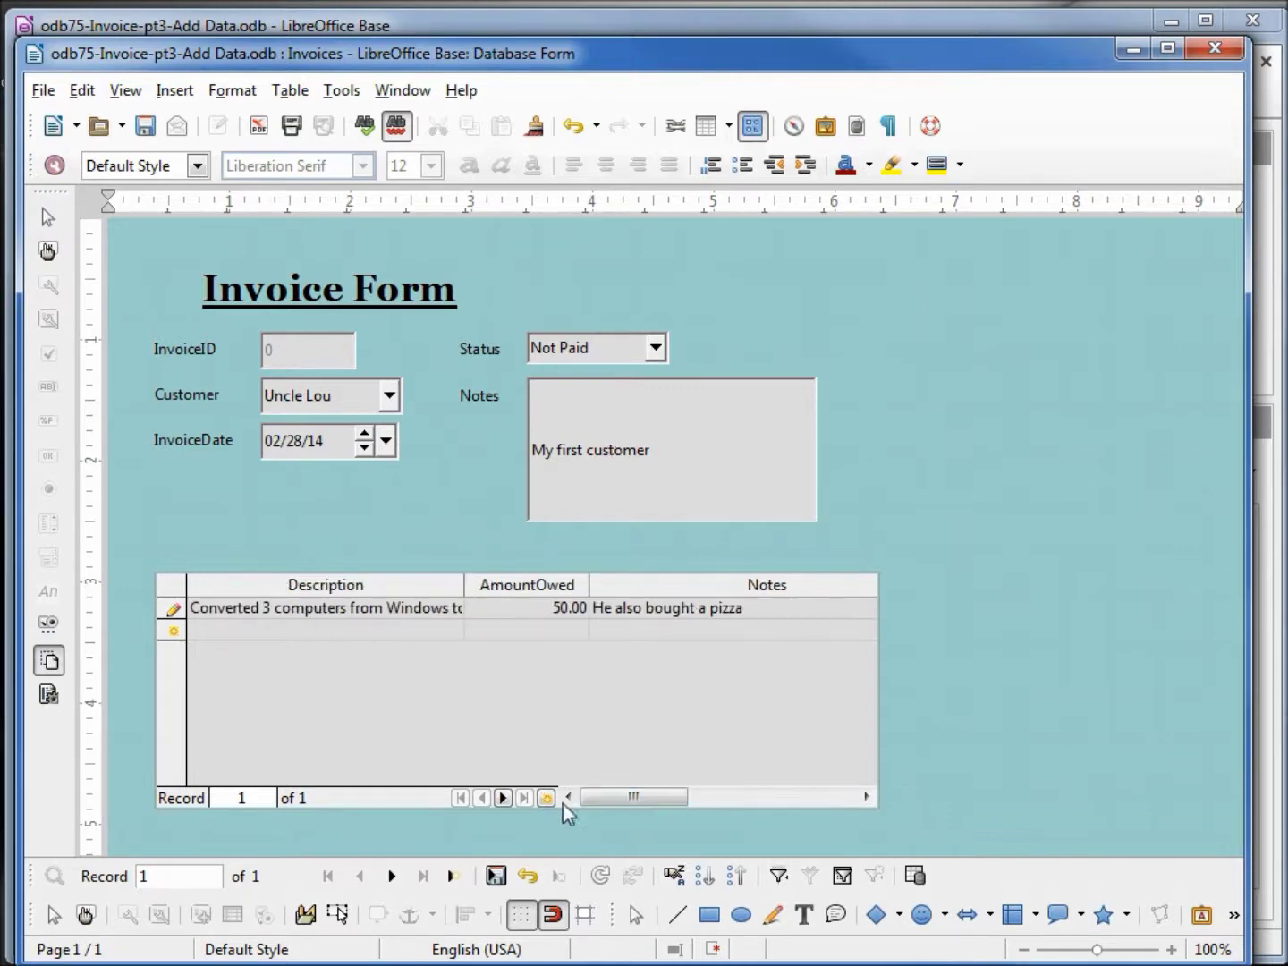
Step: Add task 'Added a Linux Server to the Network' at 35.00, noted 'Bought pizza again', and save
left_click(248, 628)
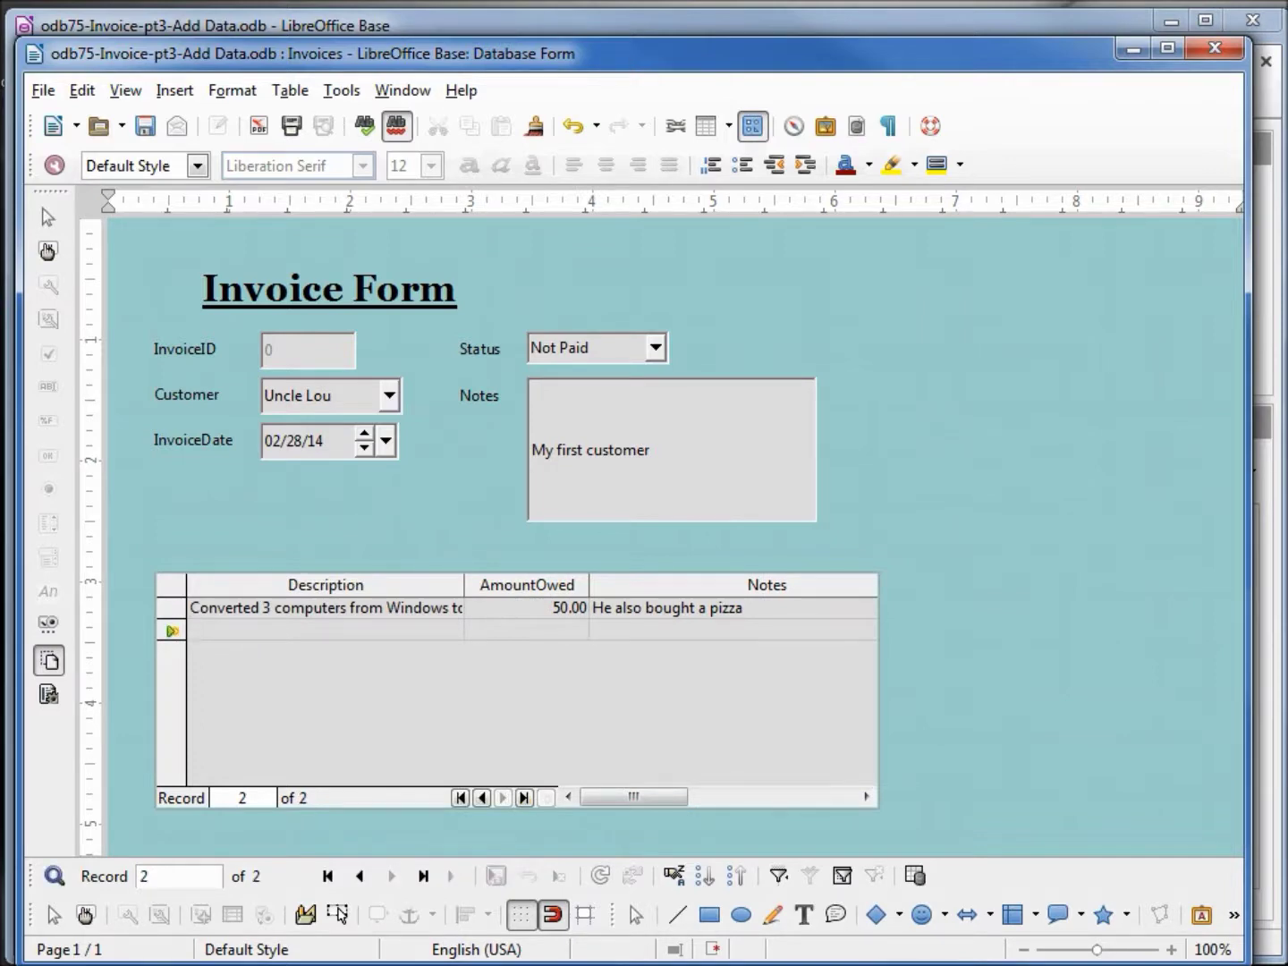
type("Added a Linux Server to the Network")
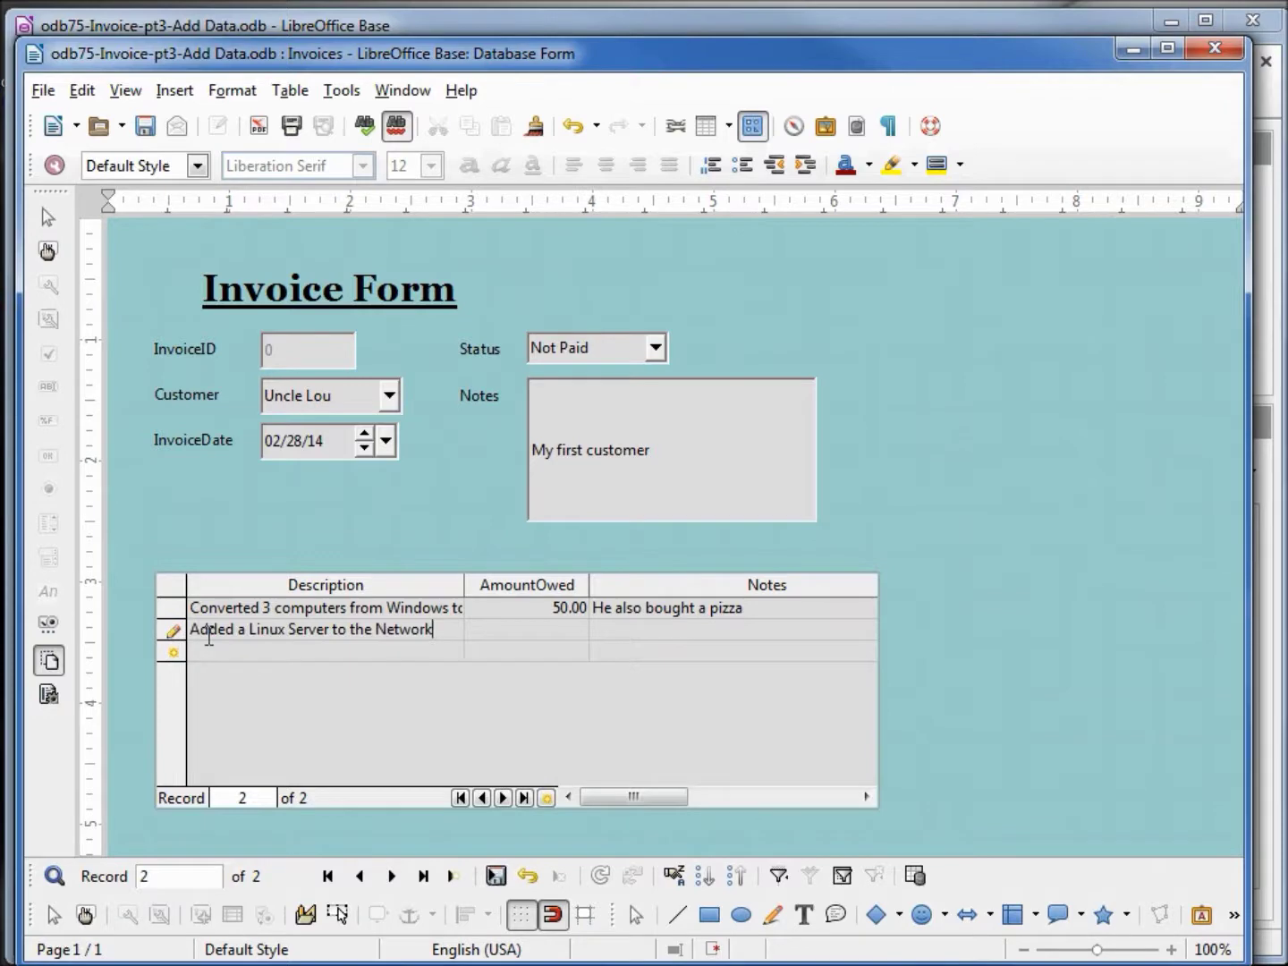
key("Tab")
type("35")
key("Tab")
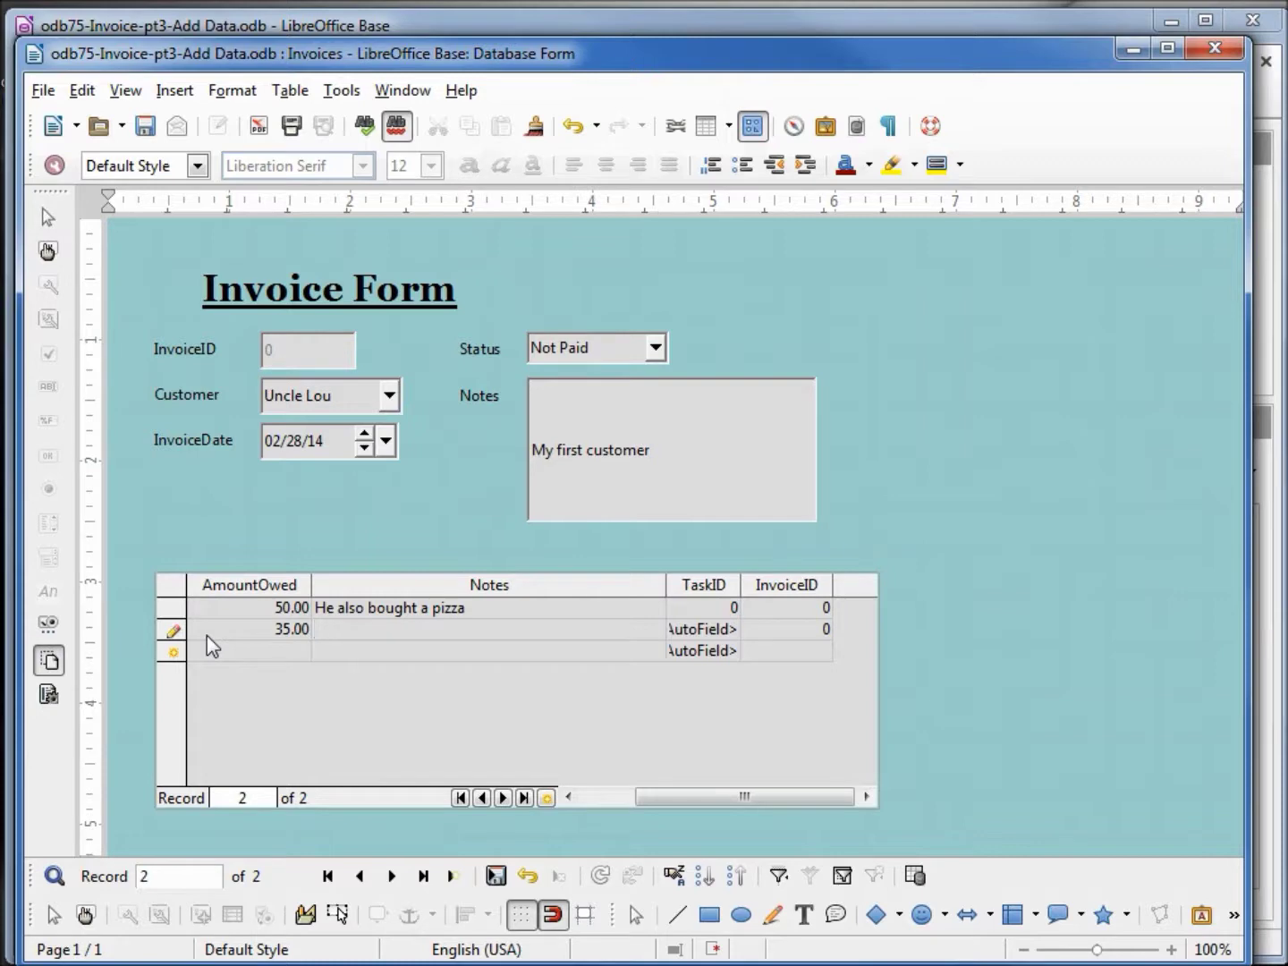
type("Bought pizza again")
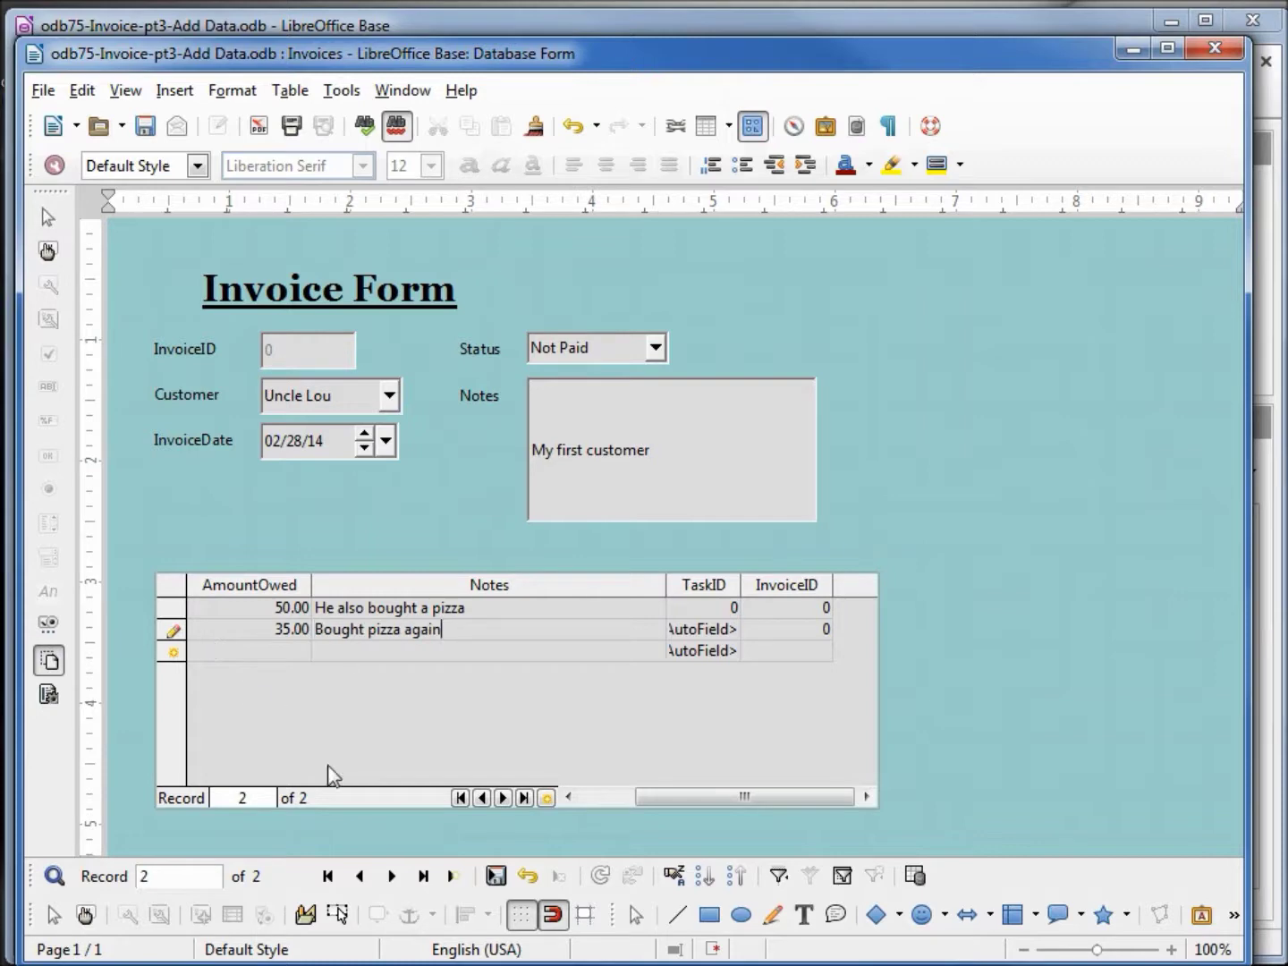
left_click(393, 876)
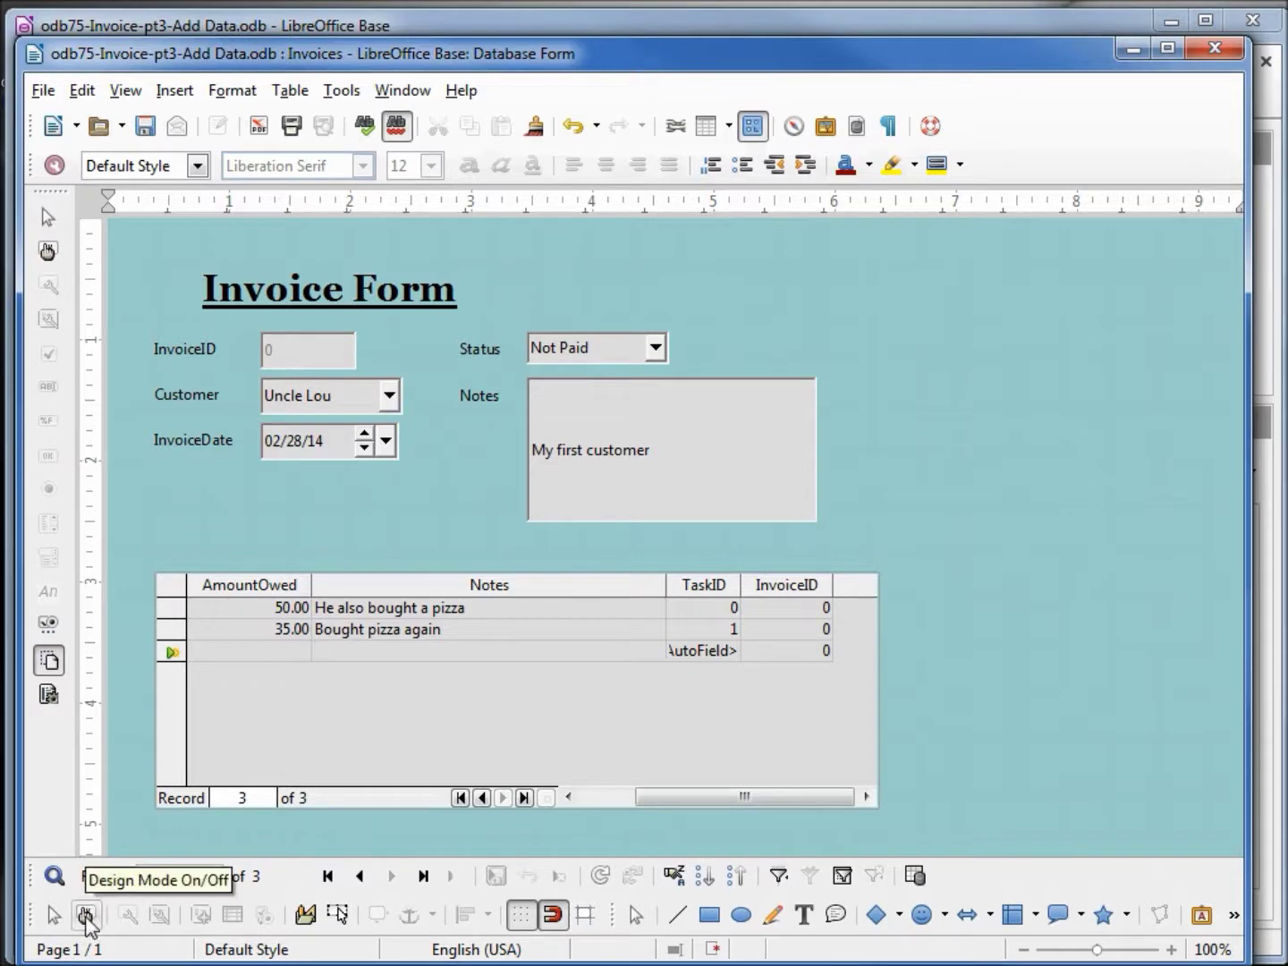
Step: Switch the Invoice Form into design mode and select its Notes text box
left_click(85, 917)
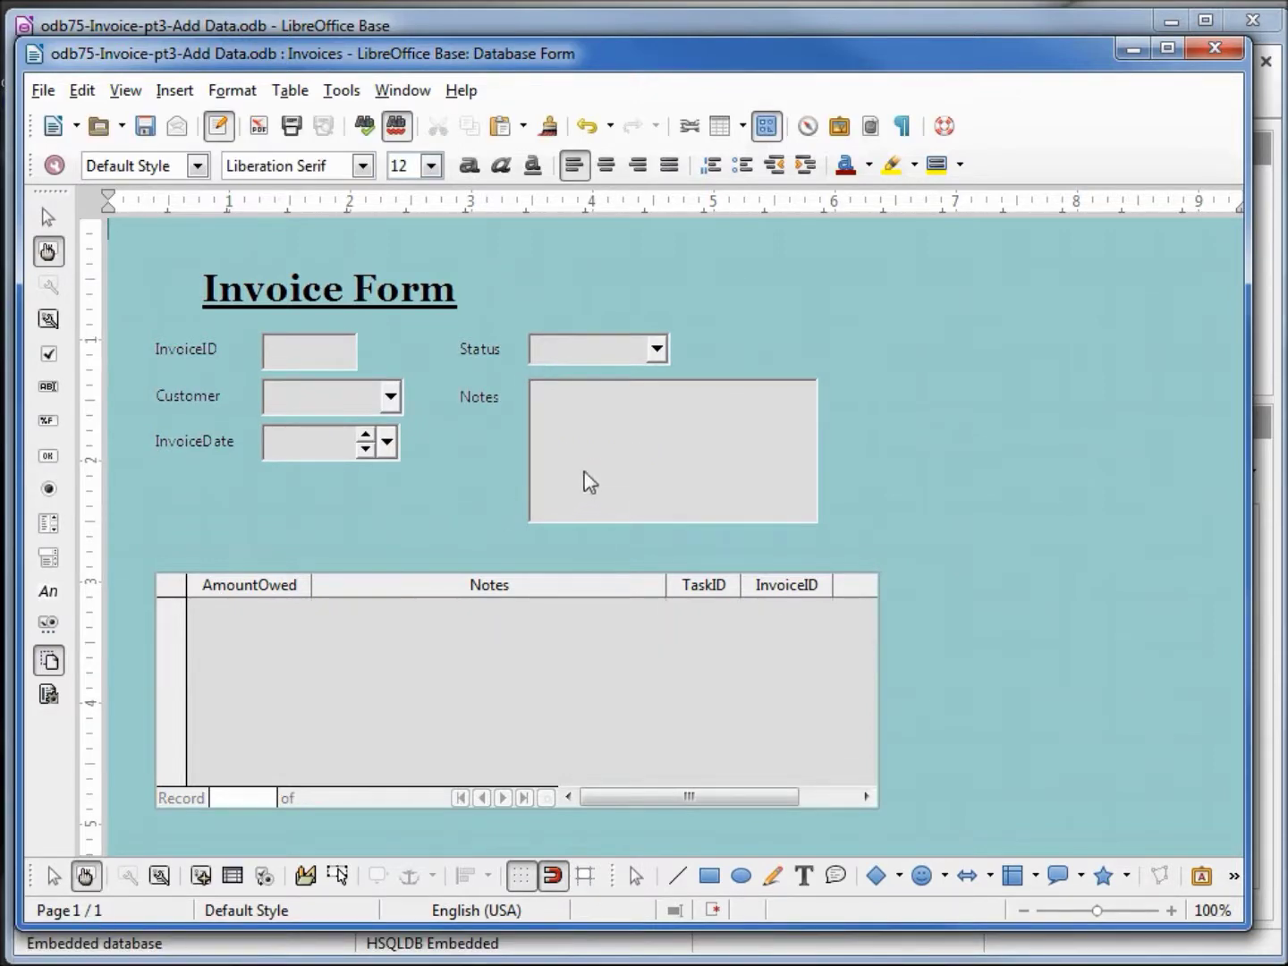
left_click(619, 428)
Step: Set the Notes text box's Text type to Multi-line in its control properties
right_click(619, 428)
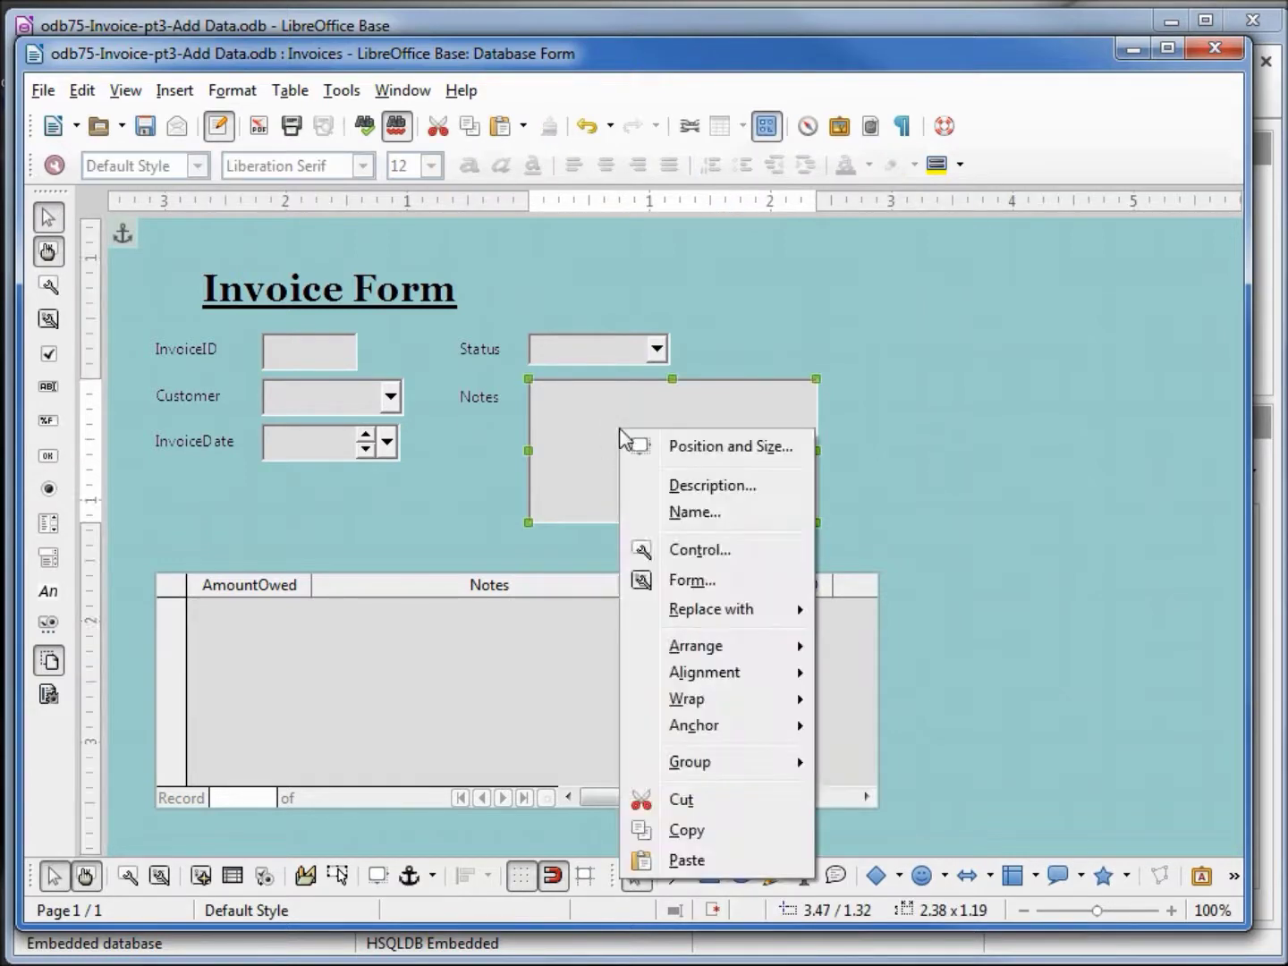
left_click(699, 549)
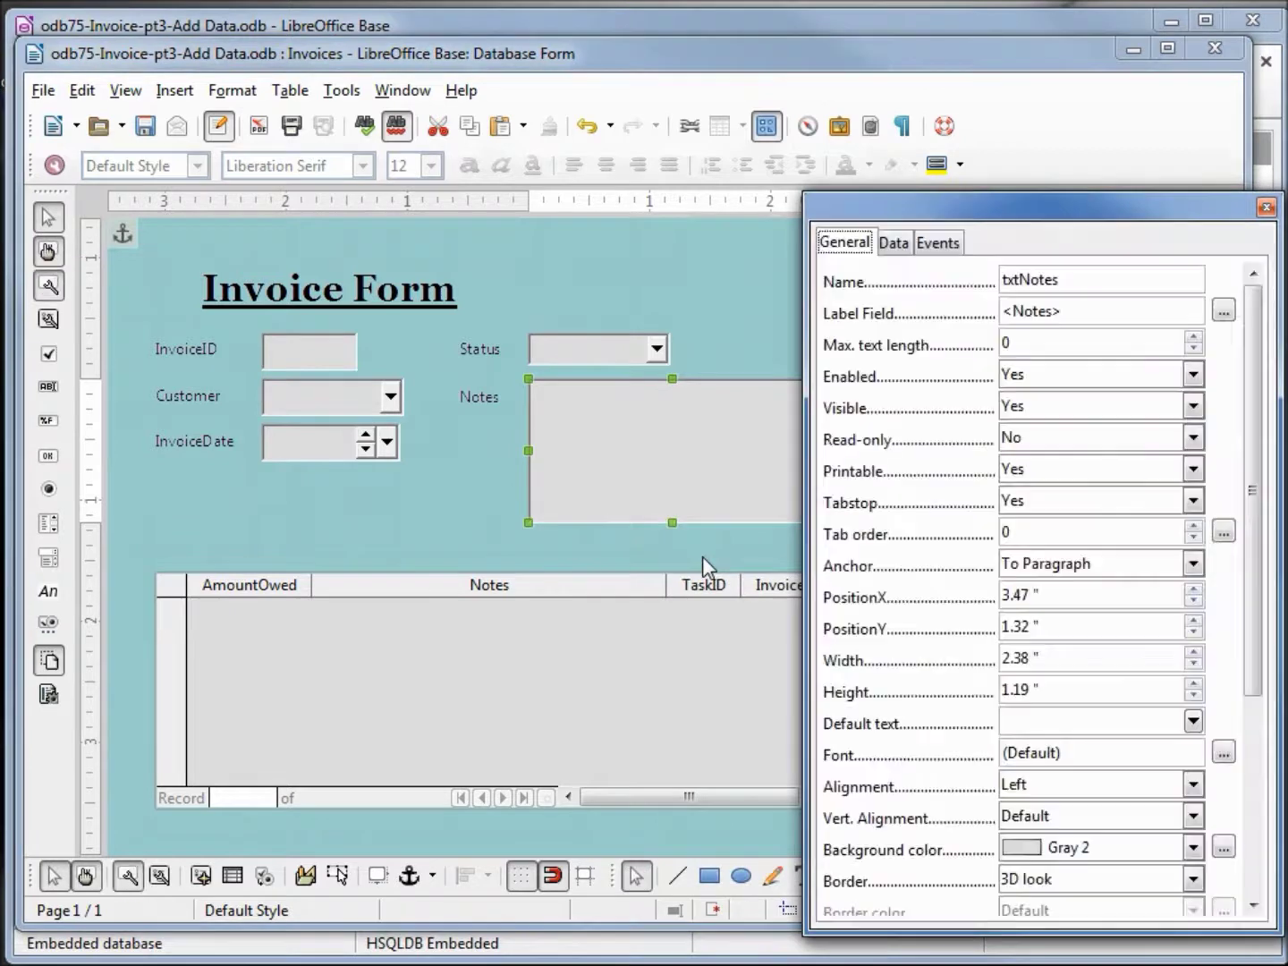
left_click_drag(1254, 438, 1252, 669)
left_click(1193, 658)
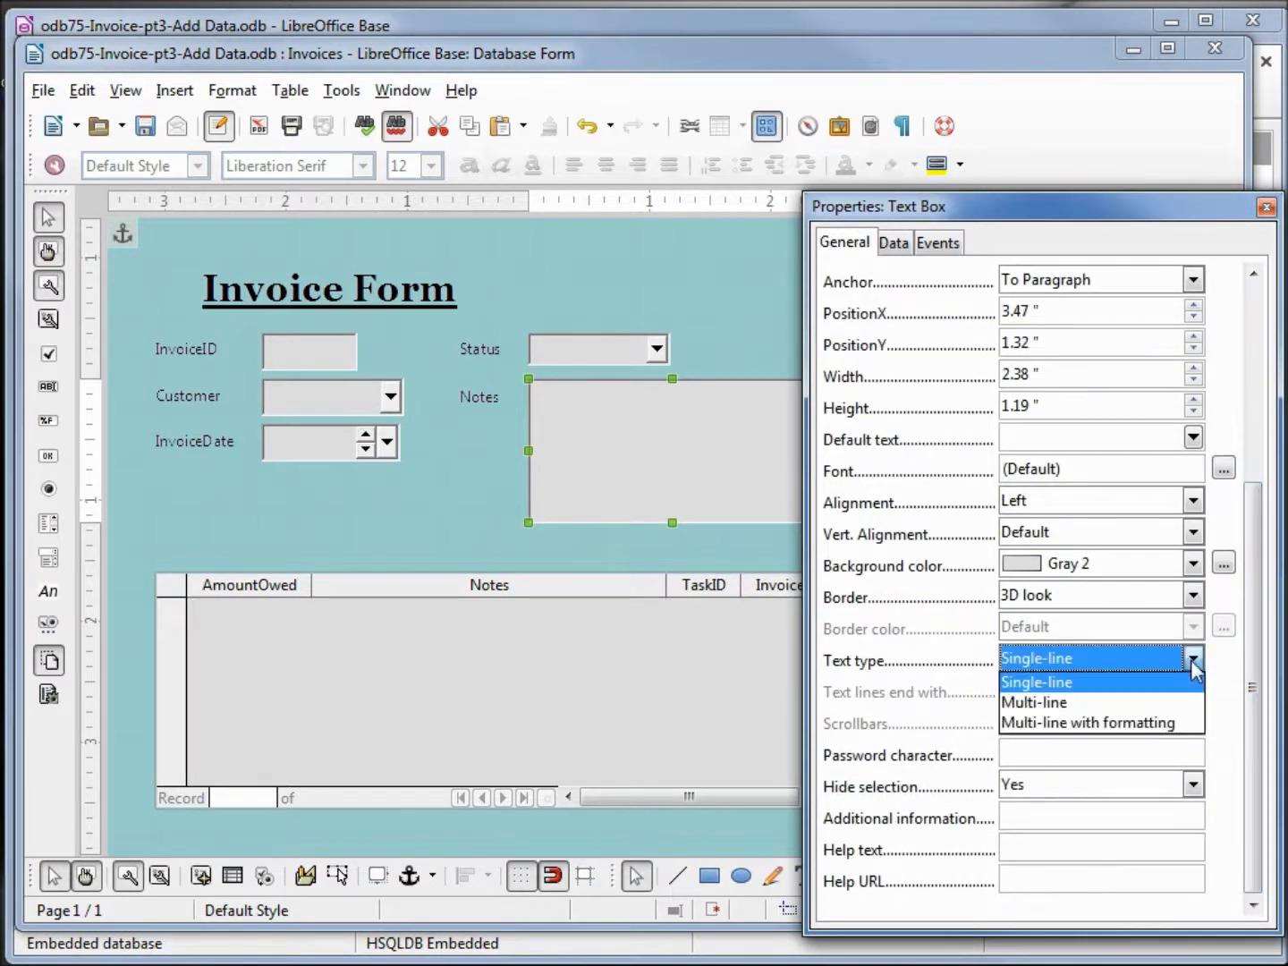
left_click(1147, 697)
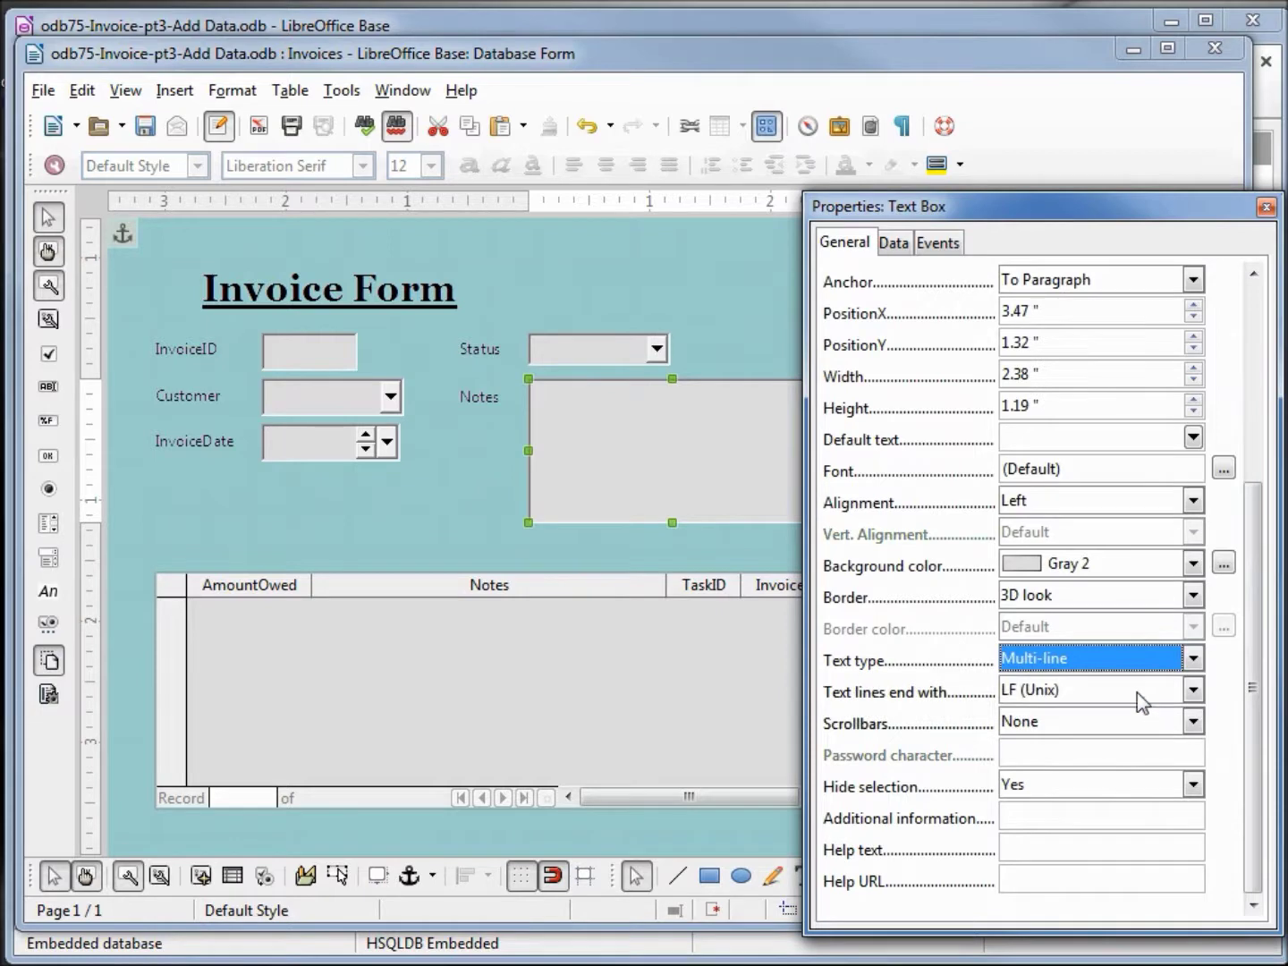
Step: Format the task table's AmountOwed column as US dollar currency, like $1,234.57
left_click(264, 587)
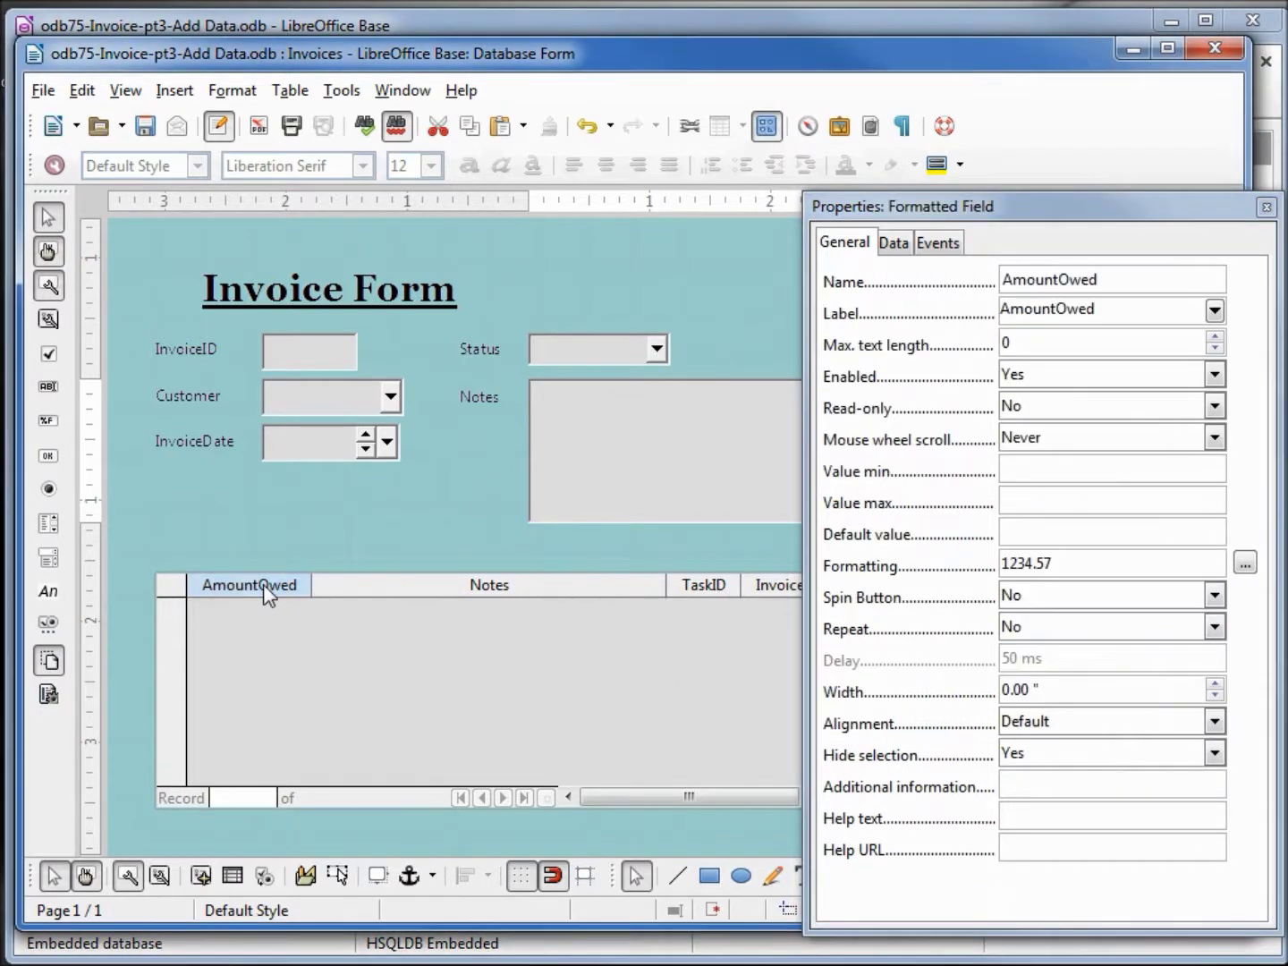
left_click(1246, 564)
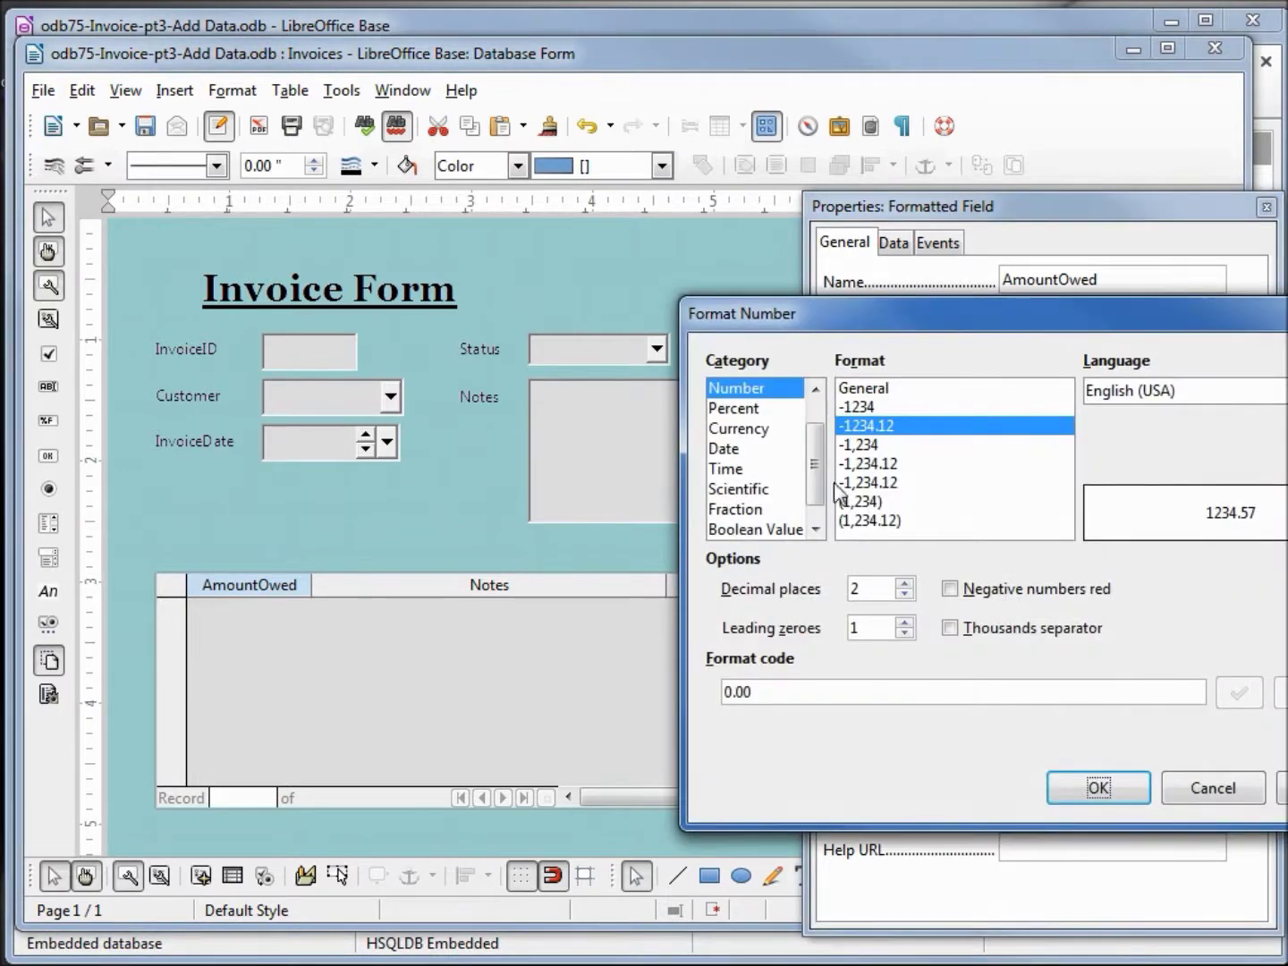
left_click(720, 429)
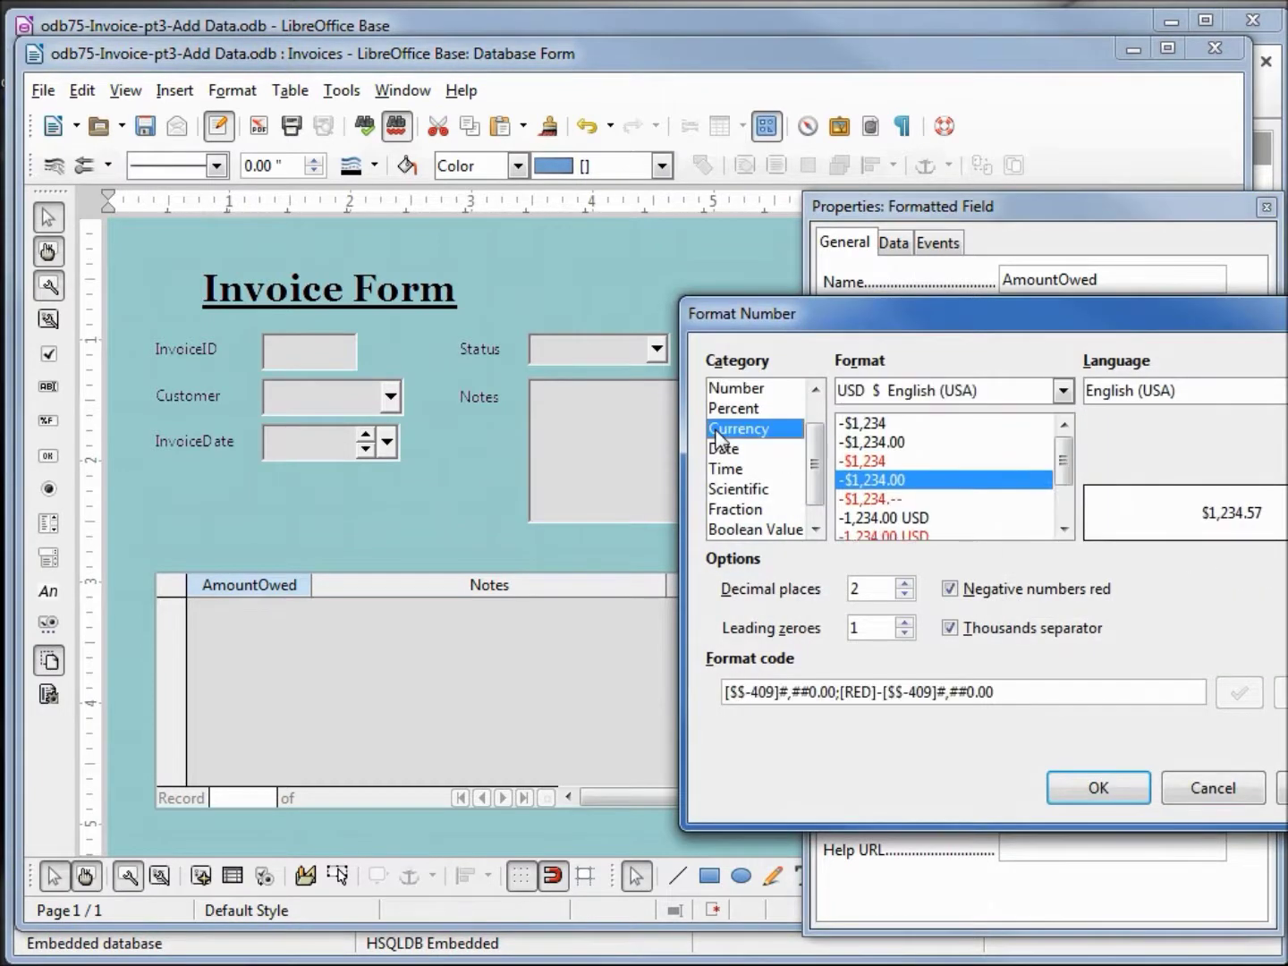
left_click(1108, 791)
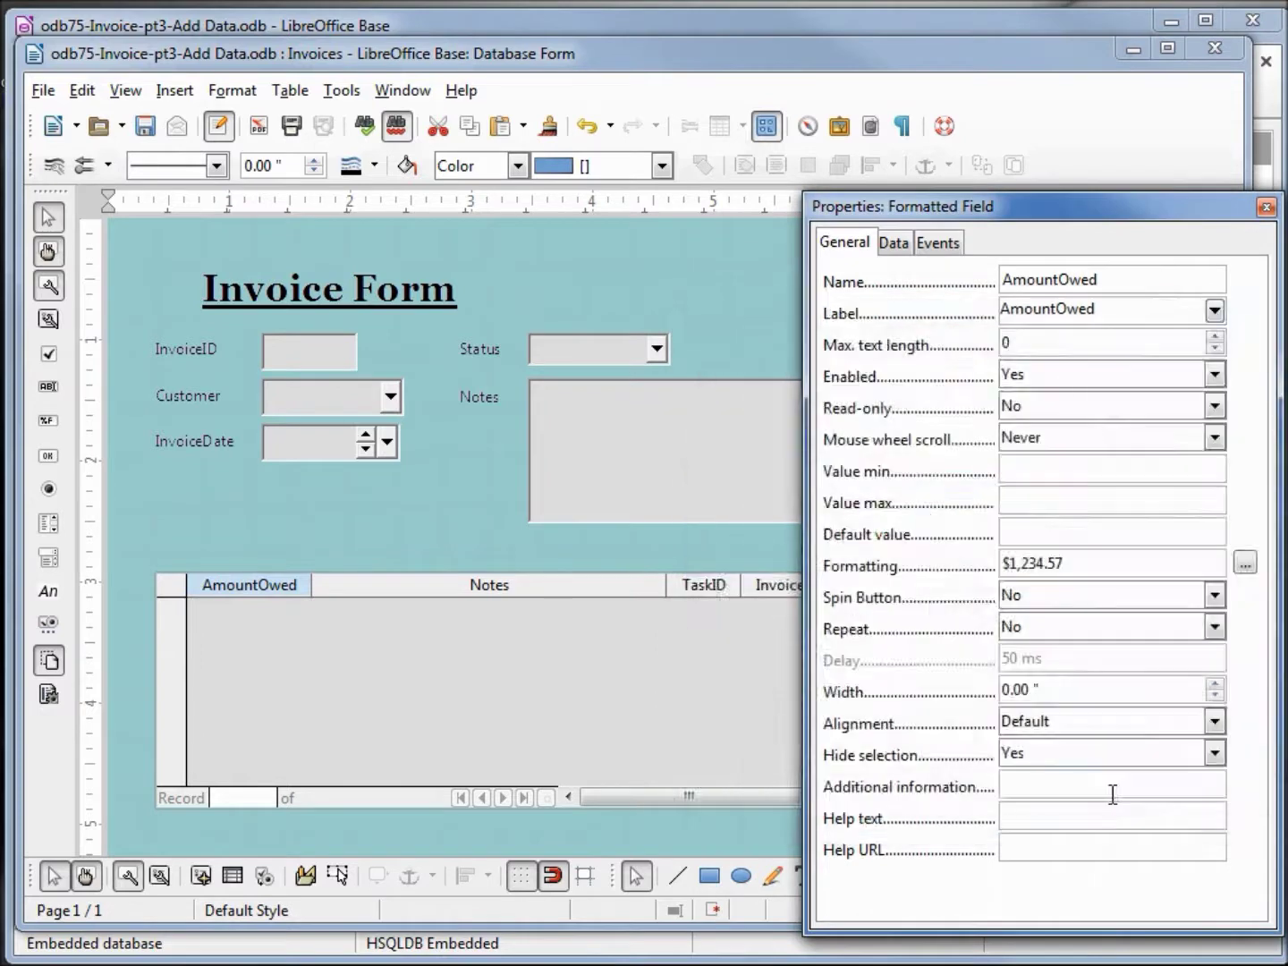
left_click(1266, 207)
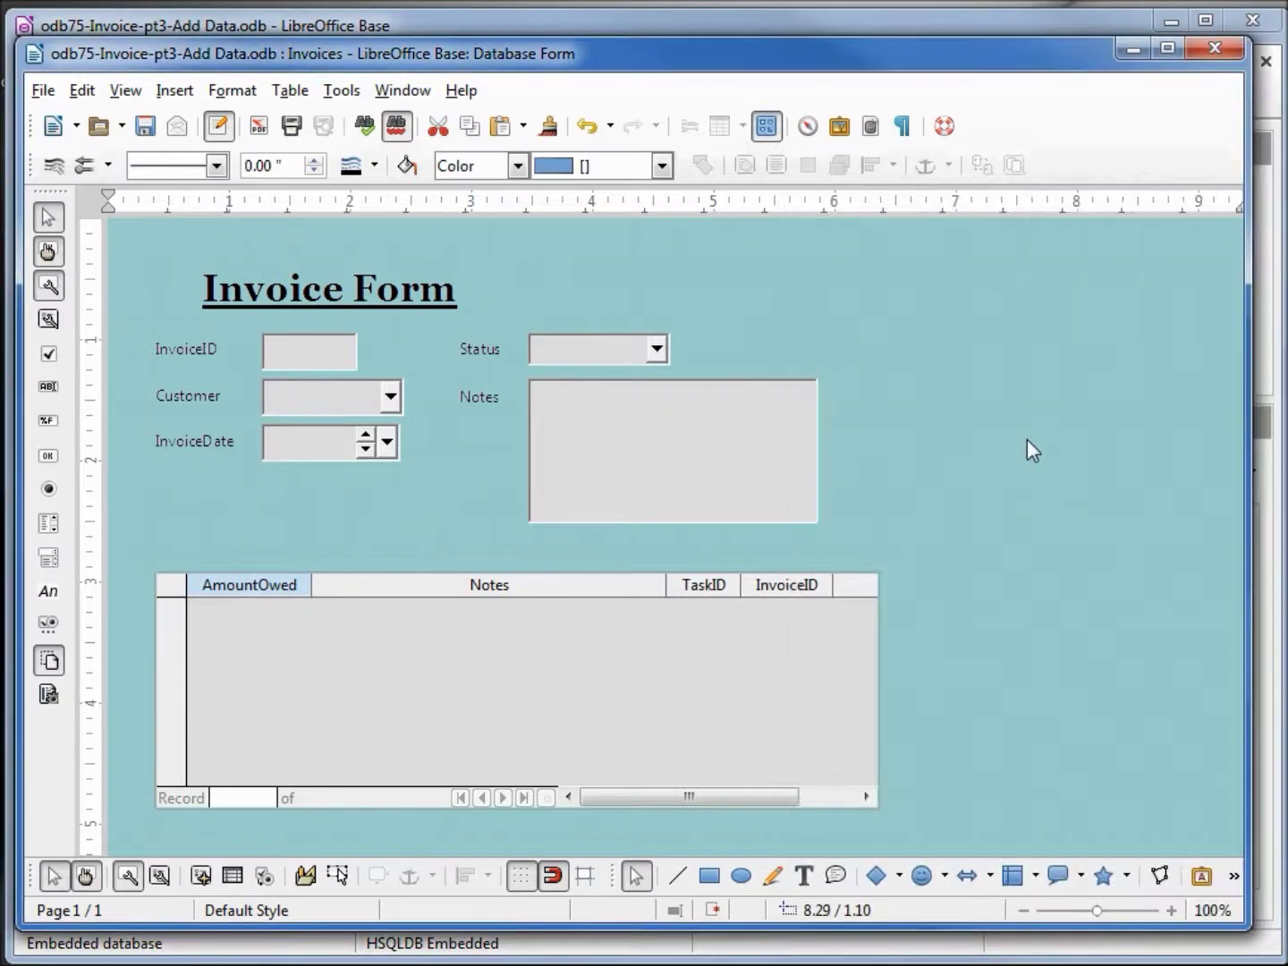
Step: Hide the InvoiceID and TaskID columns in the task table
right_click(787, 590)
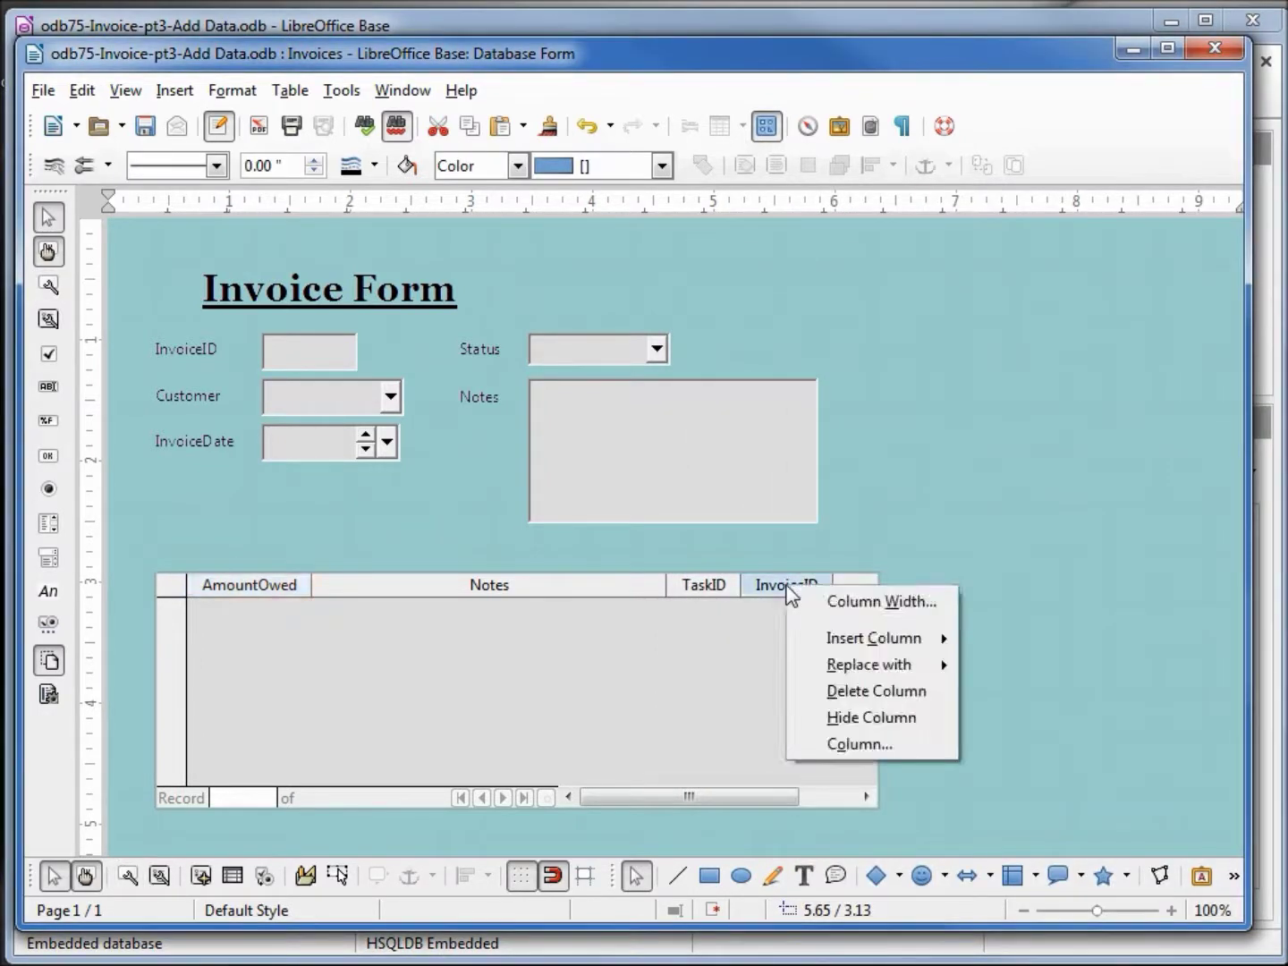
left_click(861, 721)
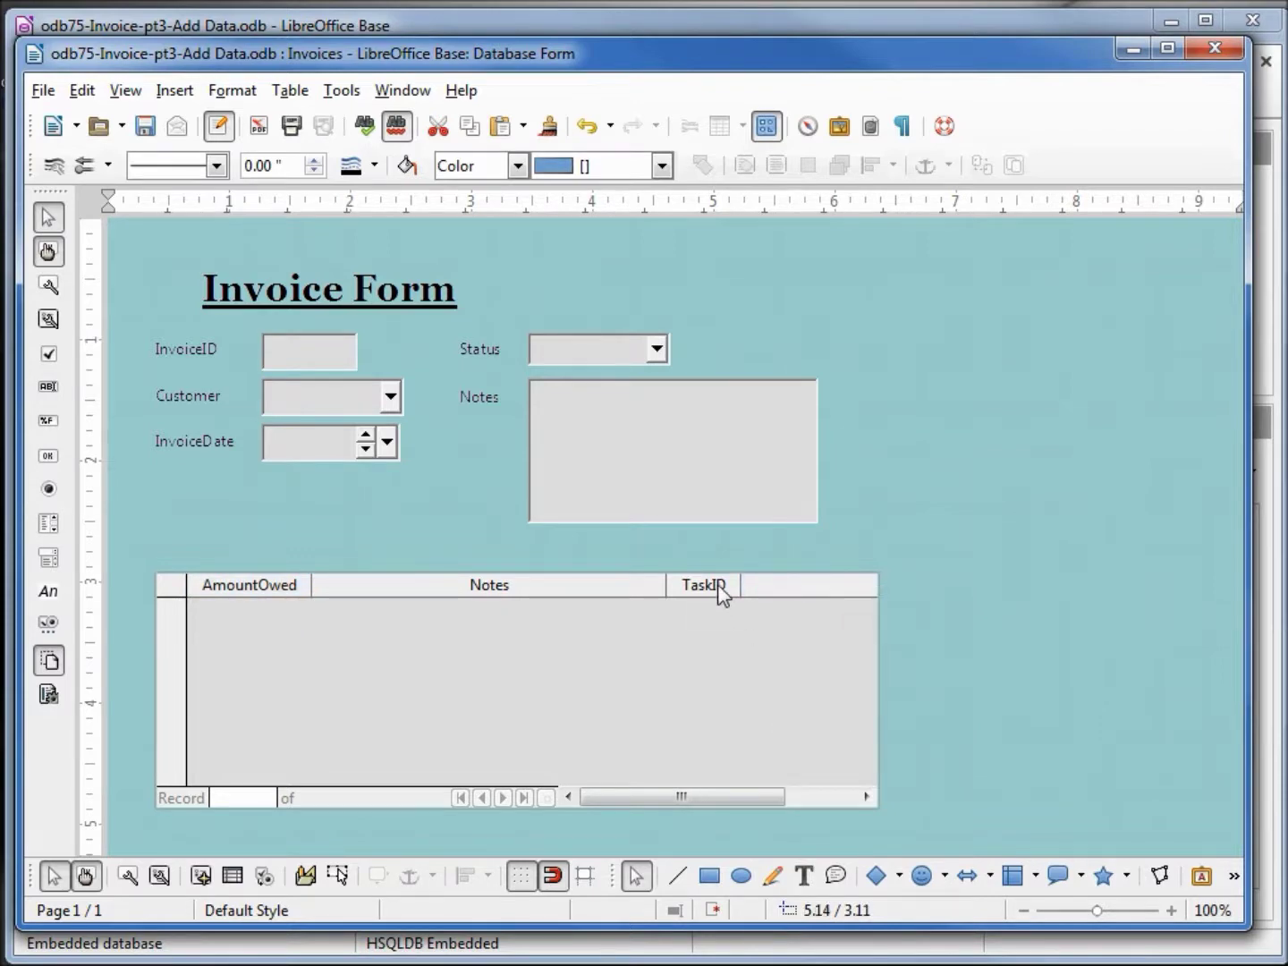
right_click(718, 585)
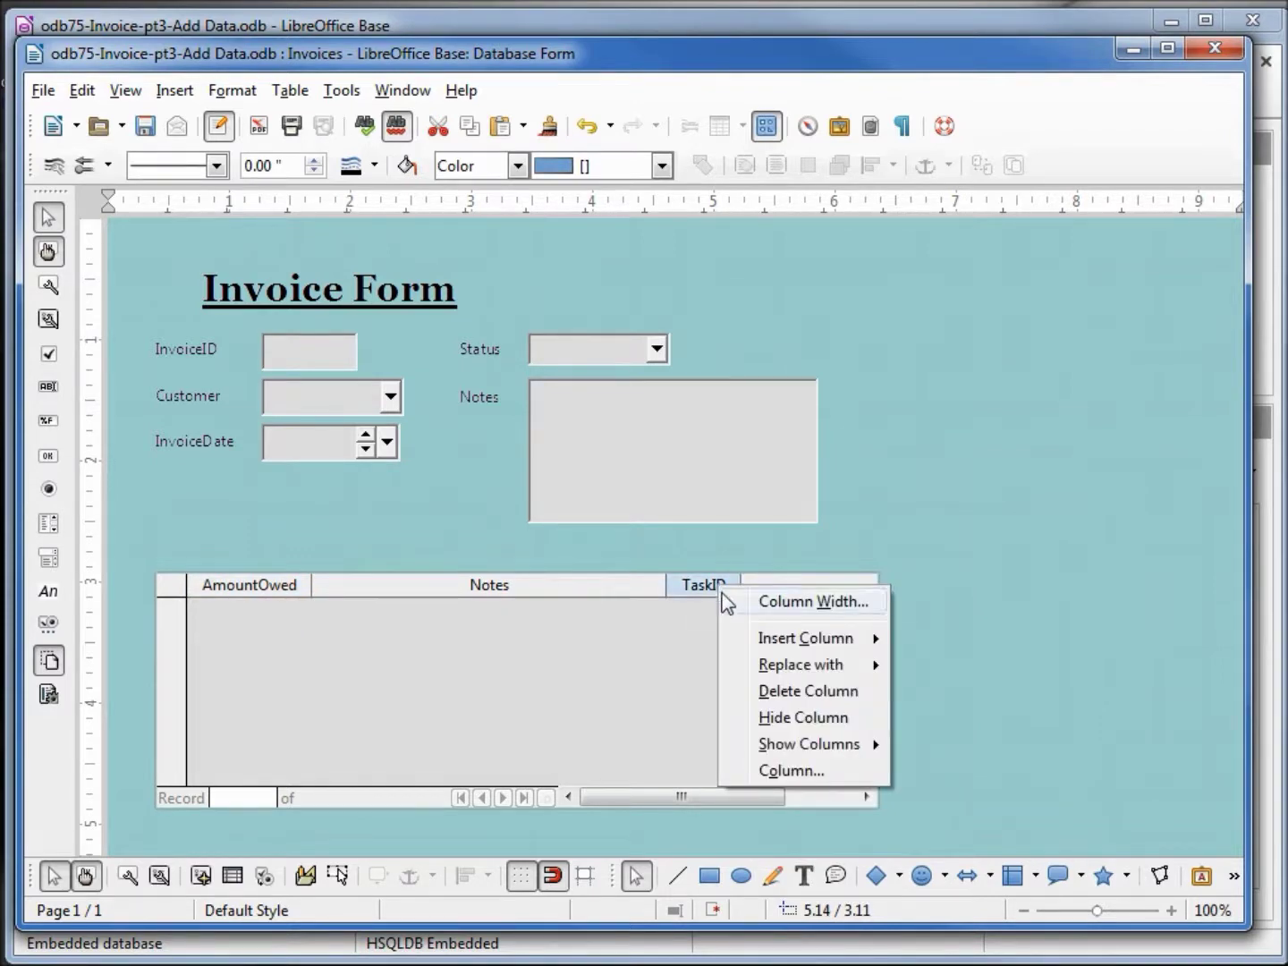
left_click(784, 716)
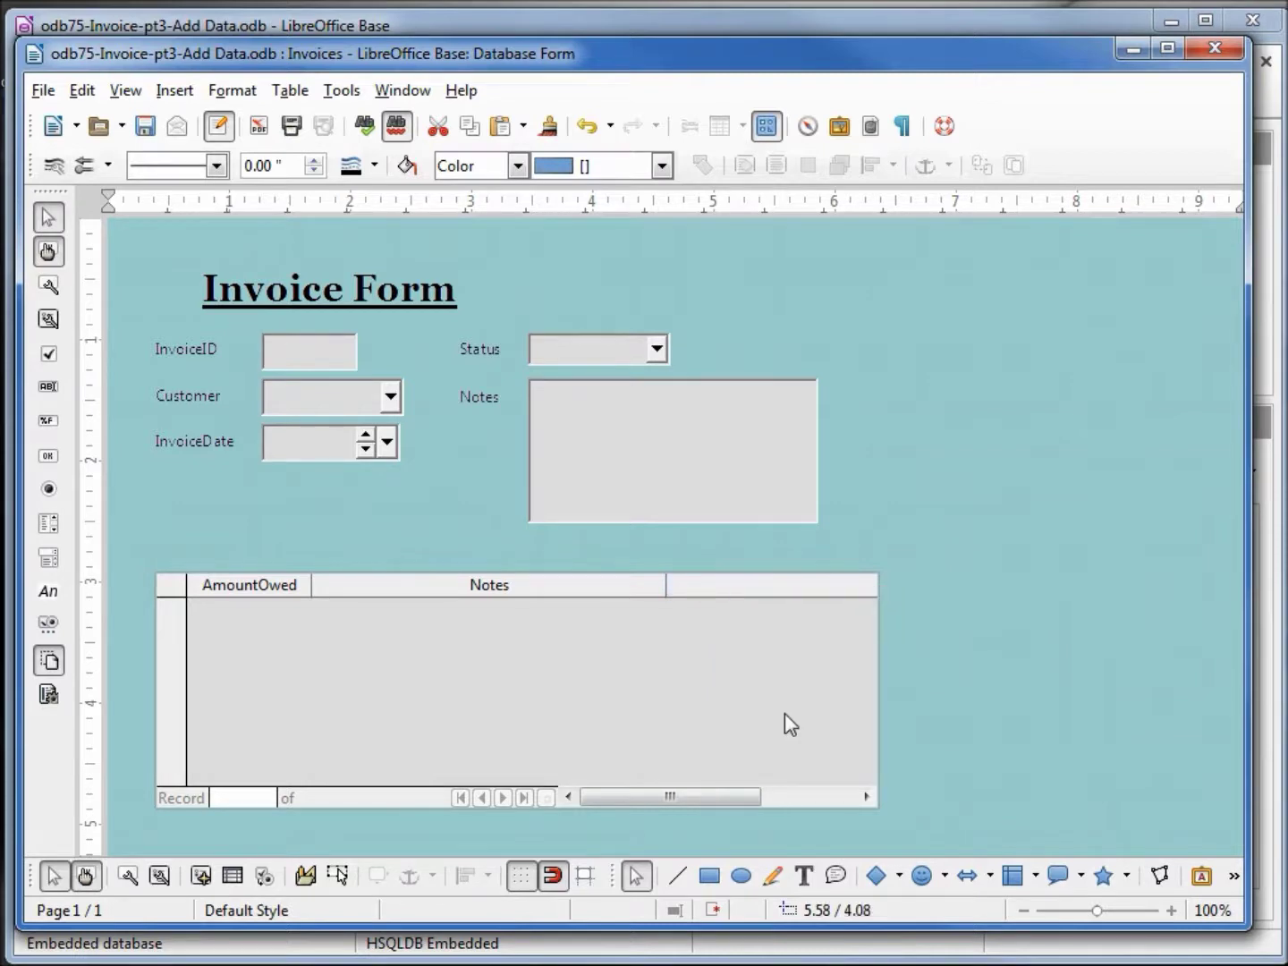
Step: Widen the task table until the Description, AmountOwed and Notes columns are fully visible
left_click(784, 713)
left_click_drag(880, 691, 1031, 690)
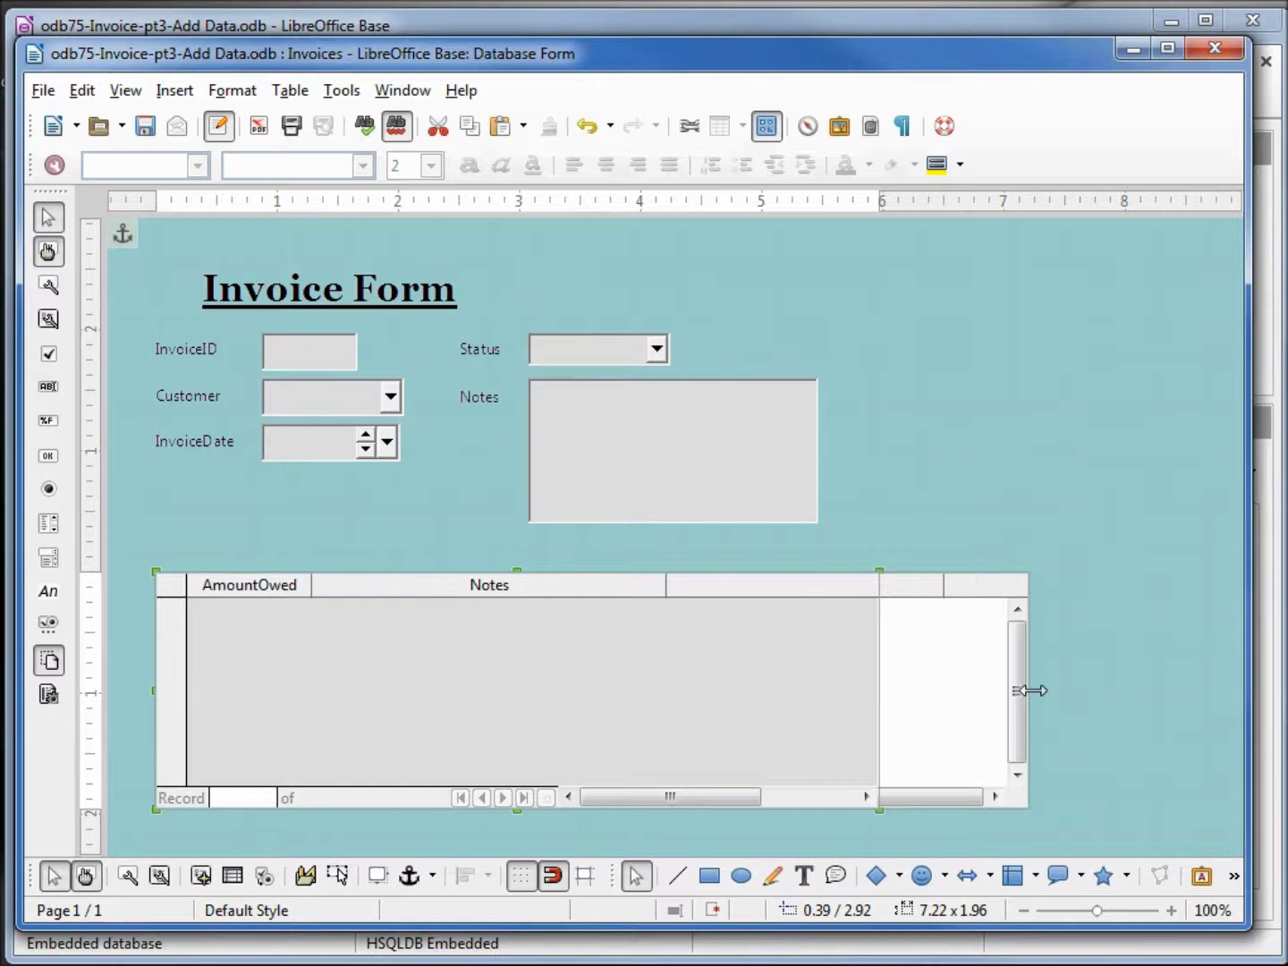
mouse_move(1030, 690)
left_mouse_down()
mouse_move(1053, 691)
mouse_move(767, 702)
mouse_move(752, 691)
left_mouse_up()
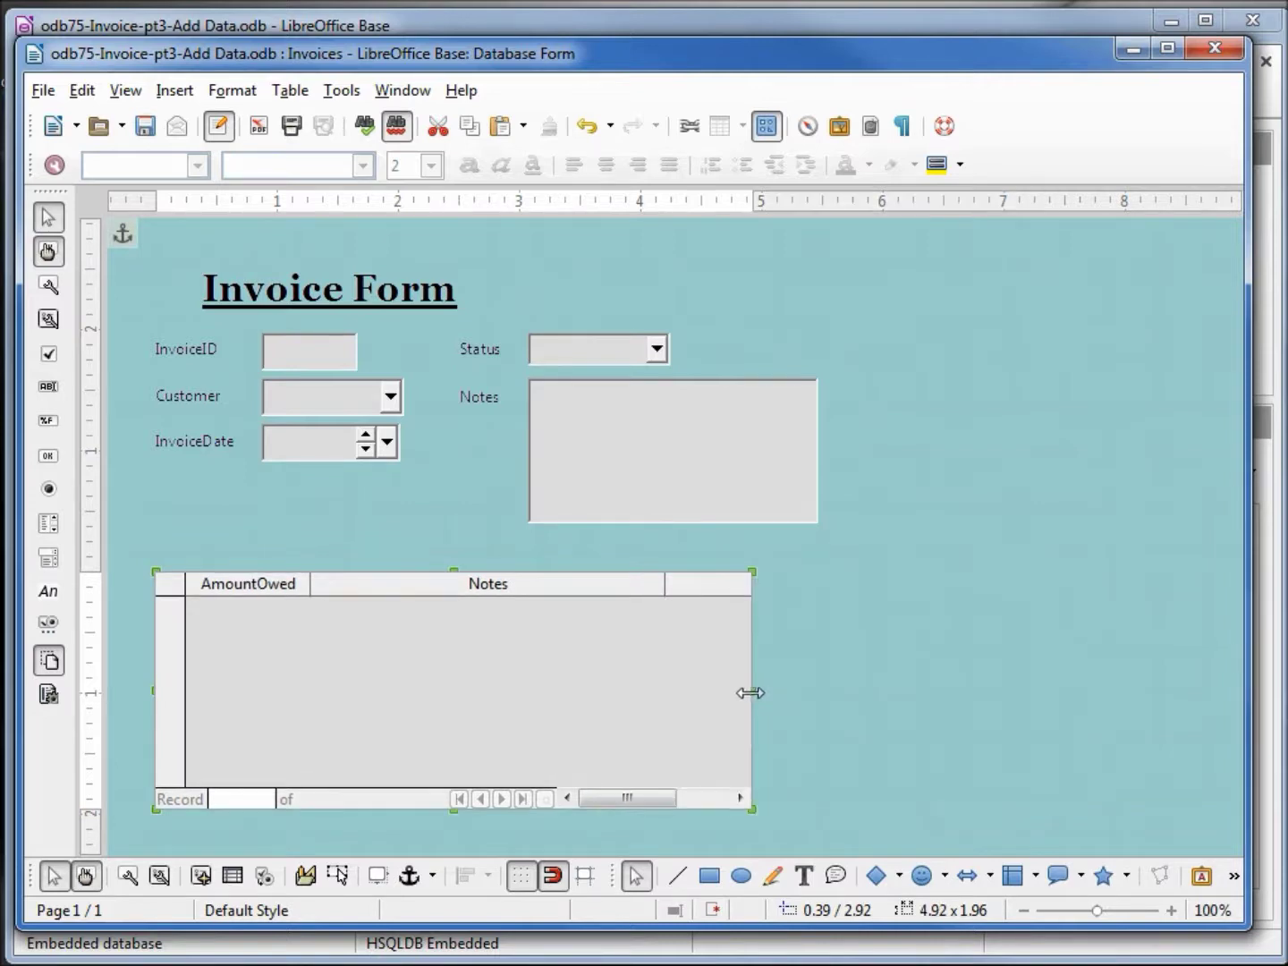
left_click(726, 800)
left_click(616, 802)
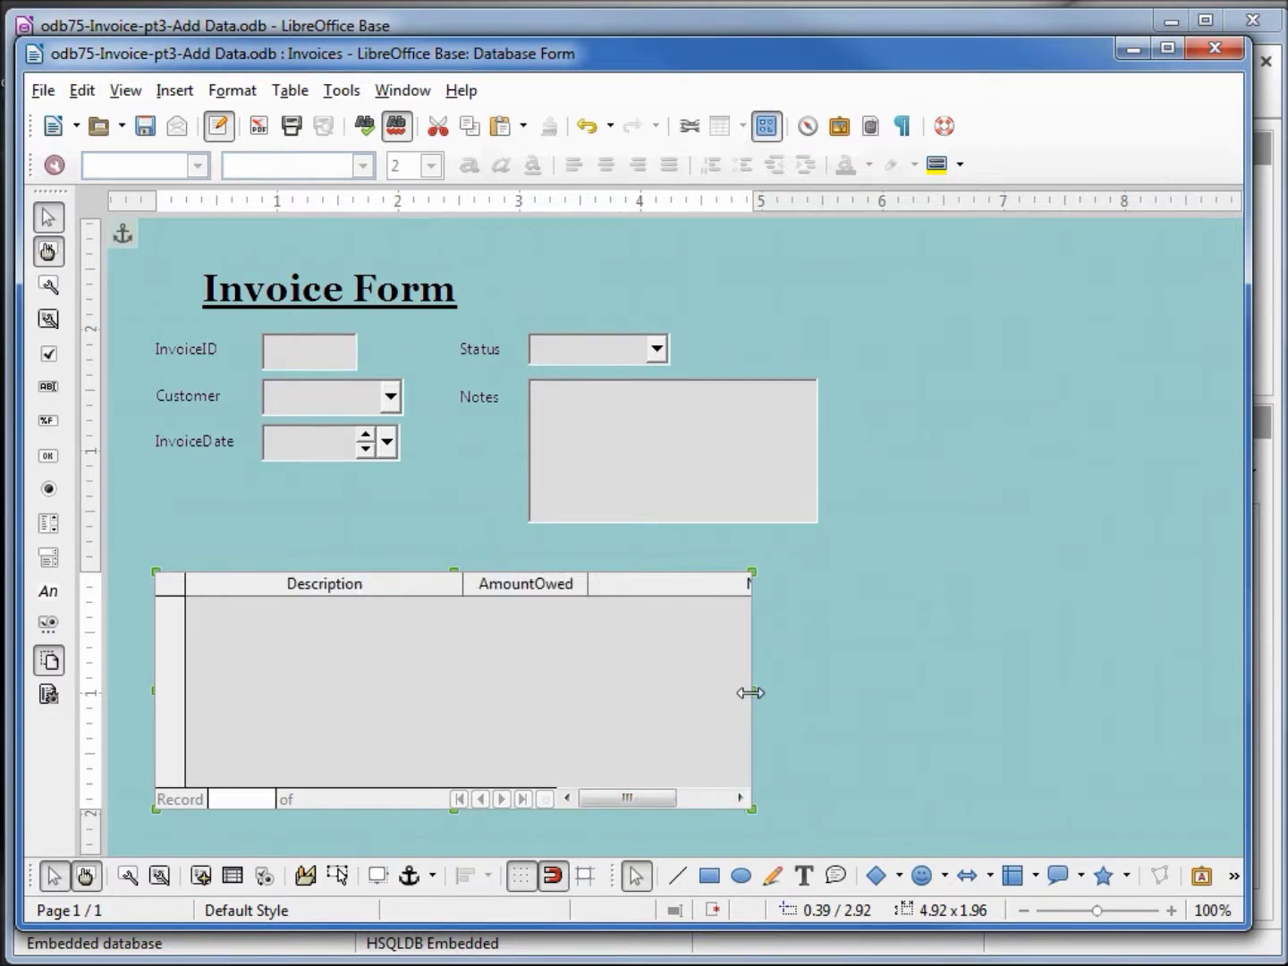
left_click_drag(752, 693, 926, 679)
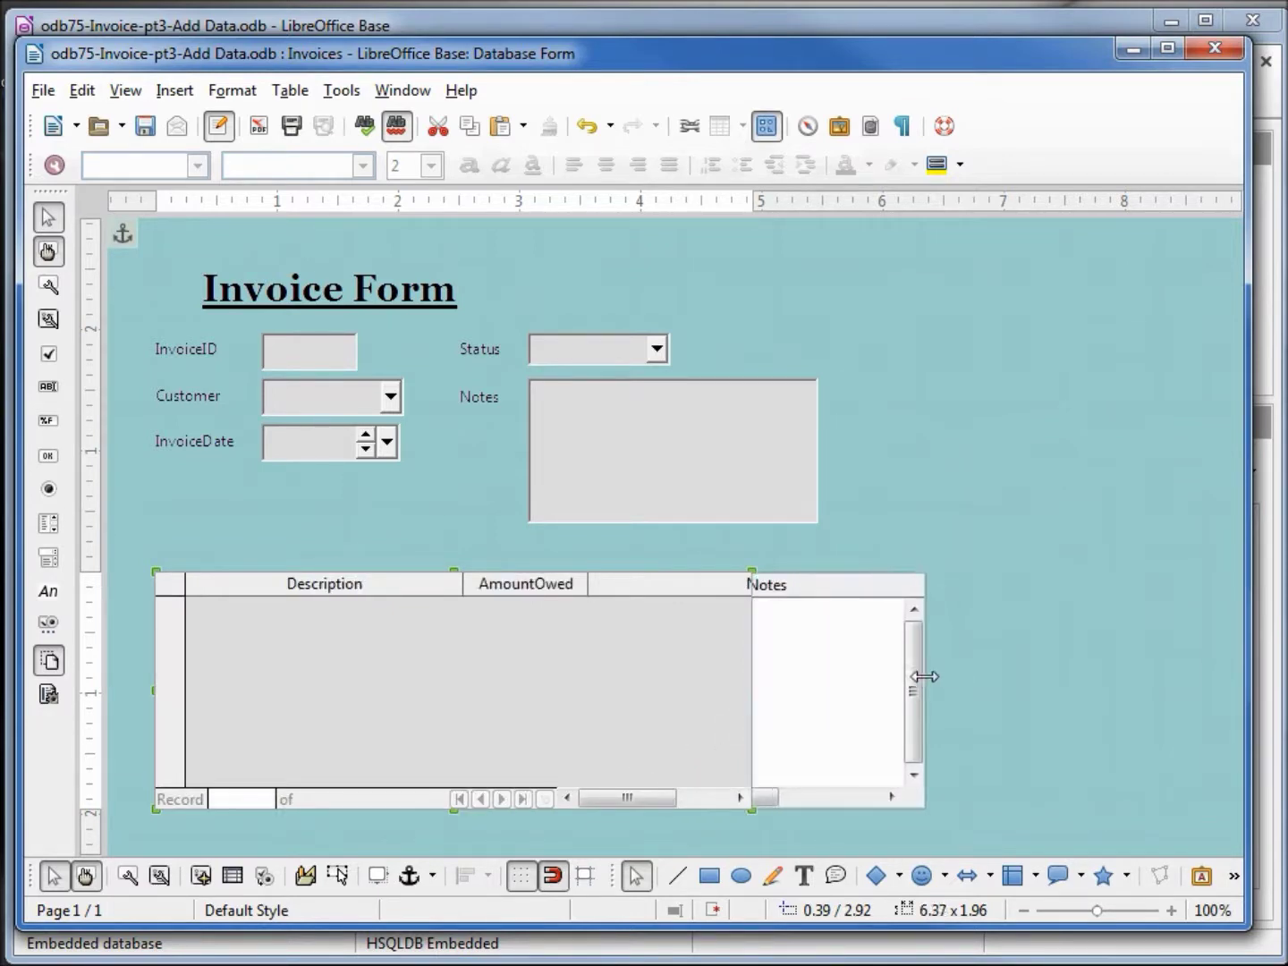
mouse_move(928, 690)
left_mouse_down()
mouse_move(977, 688)
mouse_move(947, 687)
left_mouse_up()
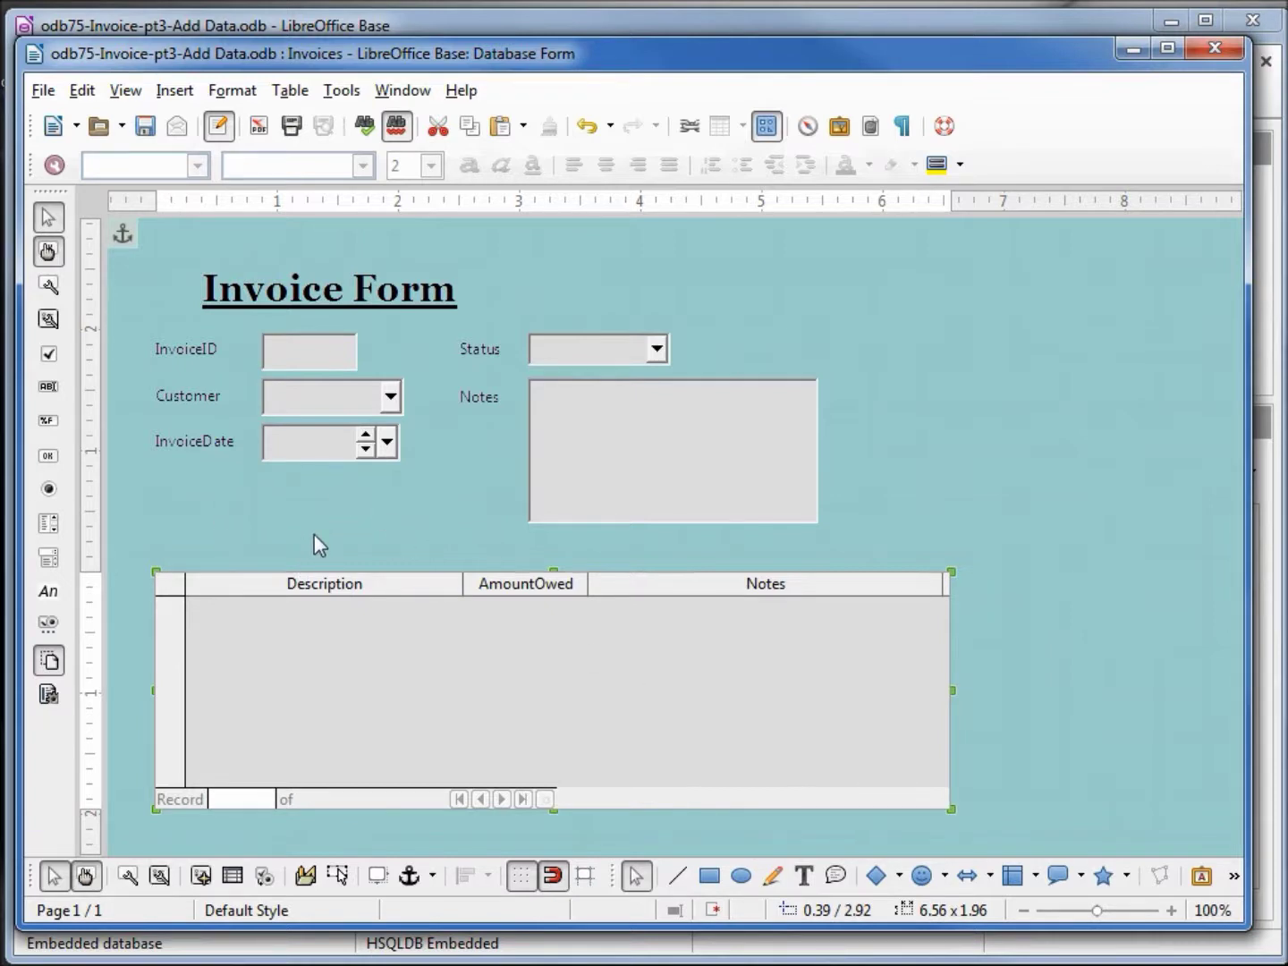
left_click(202, 876)
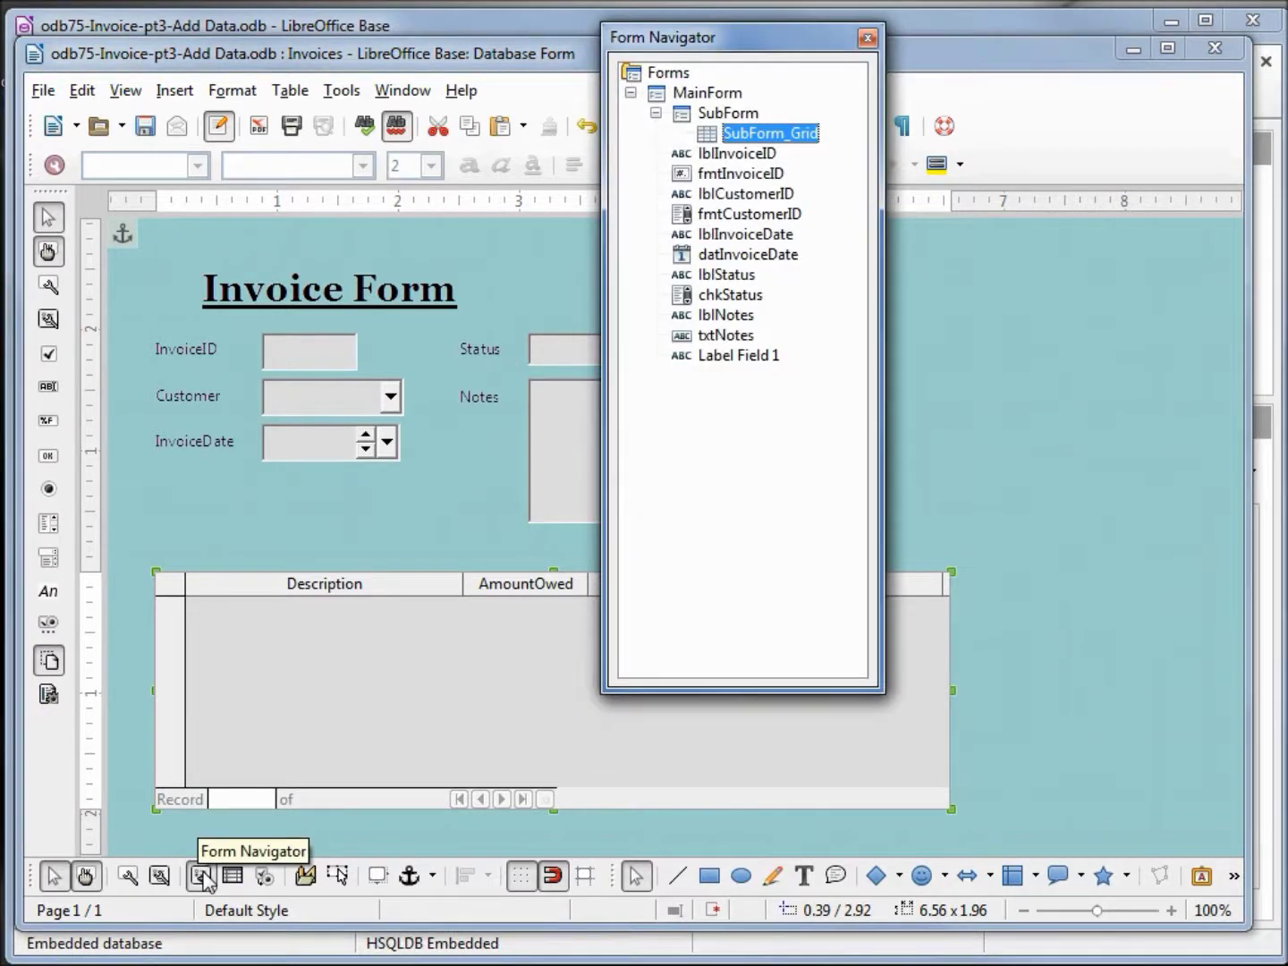
Step: Draw two equal-height push buttons side by side below InvoiceDate under MainForm
left_click(699, 94)
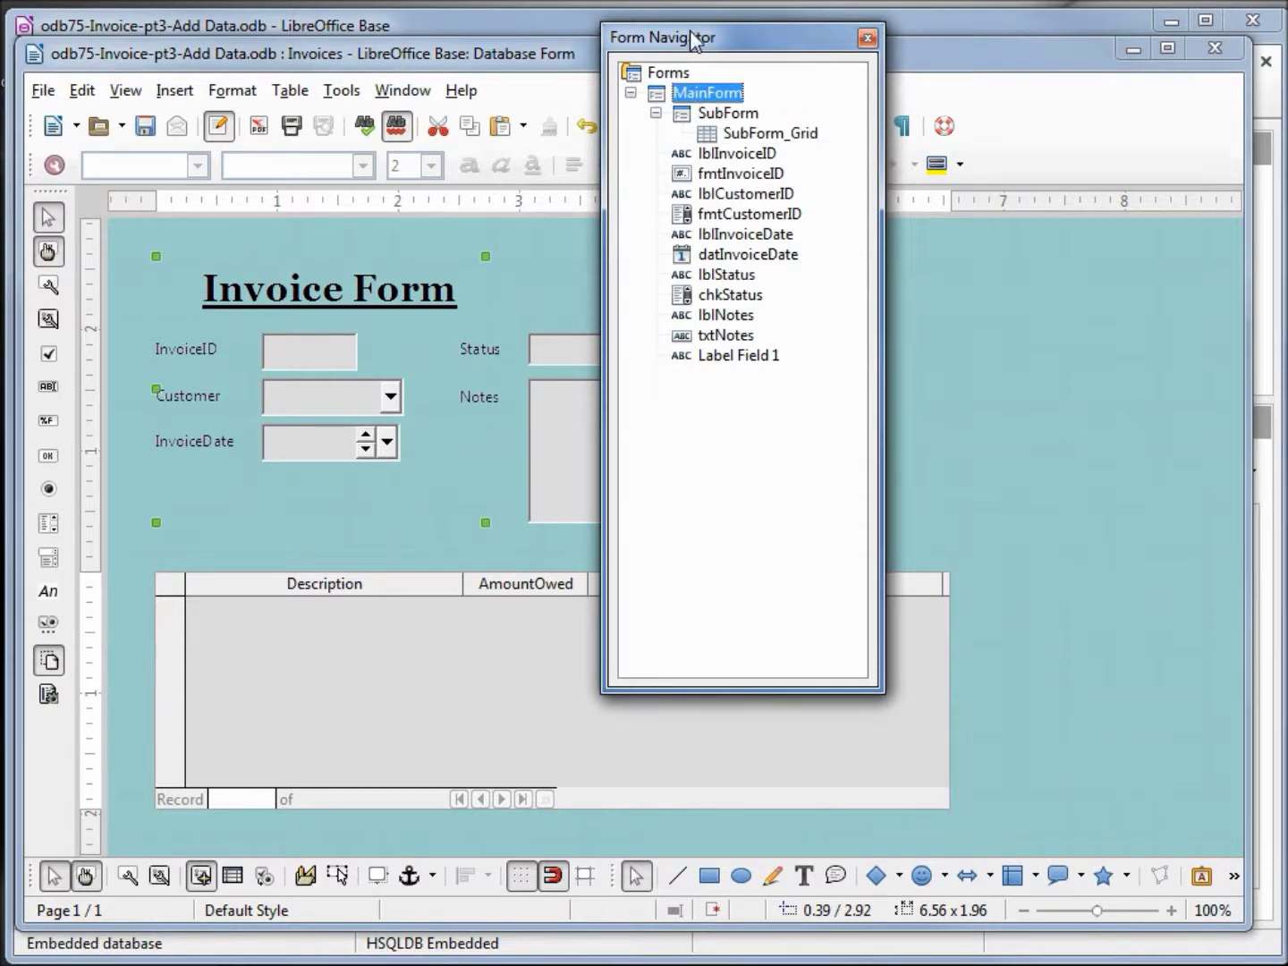
mouse_move(695, 39)
left_mouse_down()
mouse_move(848, 86)
mouse_move(995, 102)
left_mouse_up()
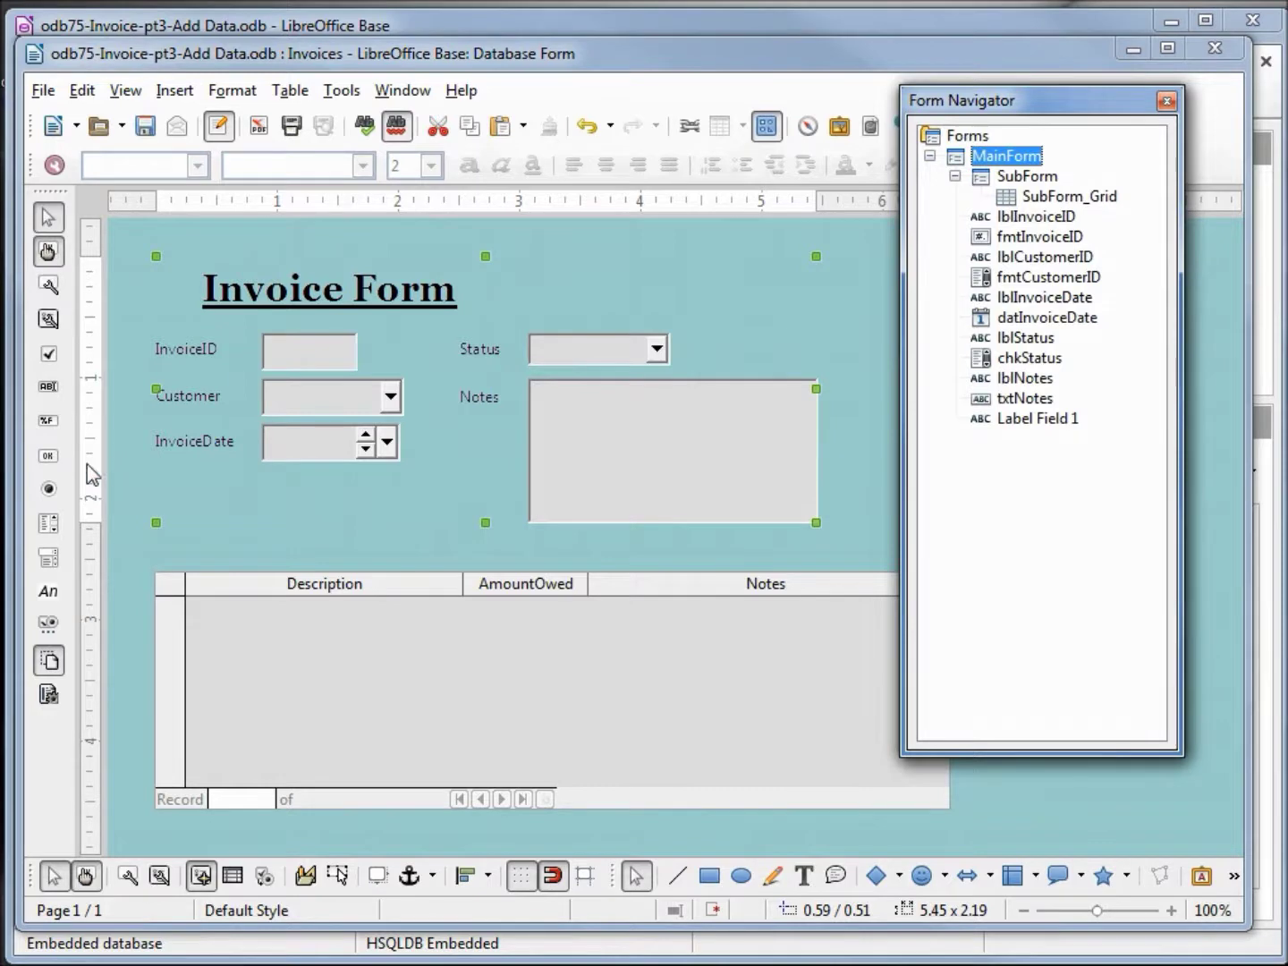
left_click(49, 458)
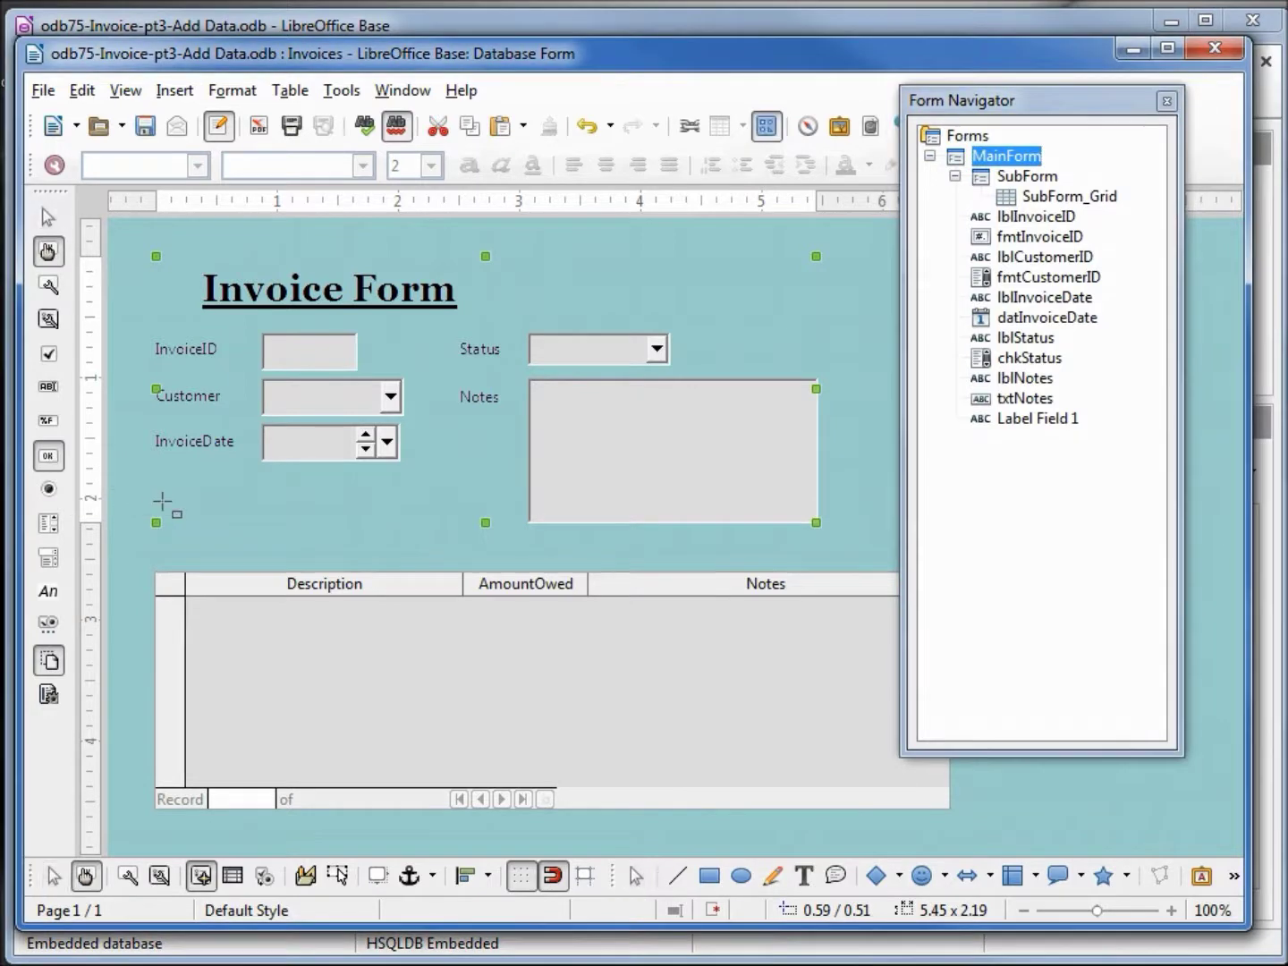
mouse_move(164, 504)
left_mouse_down()
mouse_move(220, 547)
mouse_move(287, 560)
left_mouse_up()
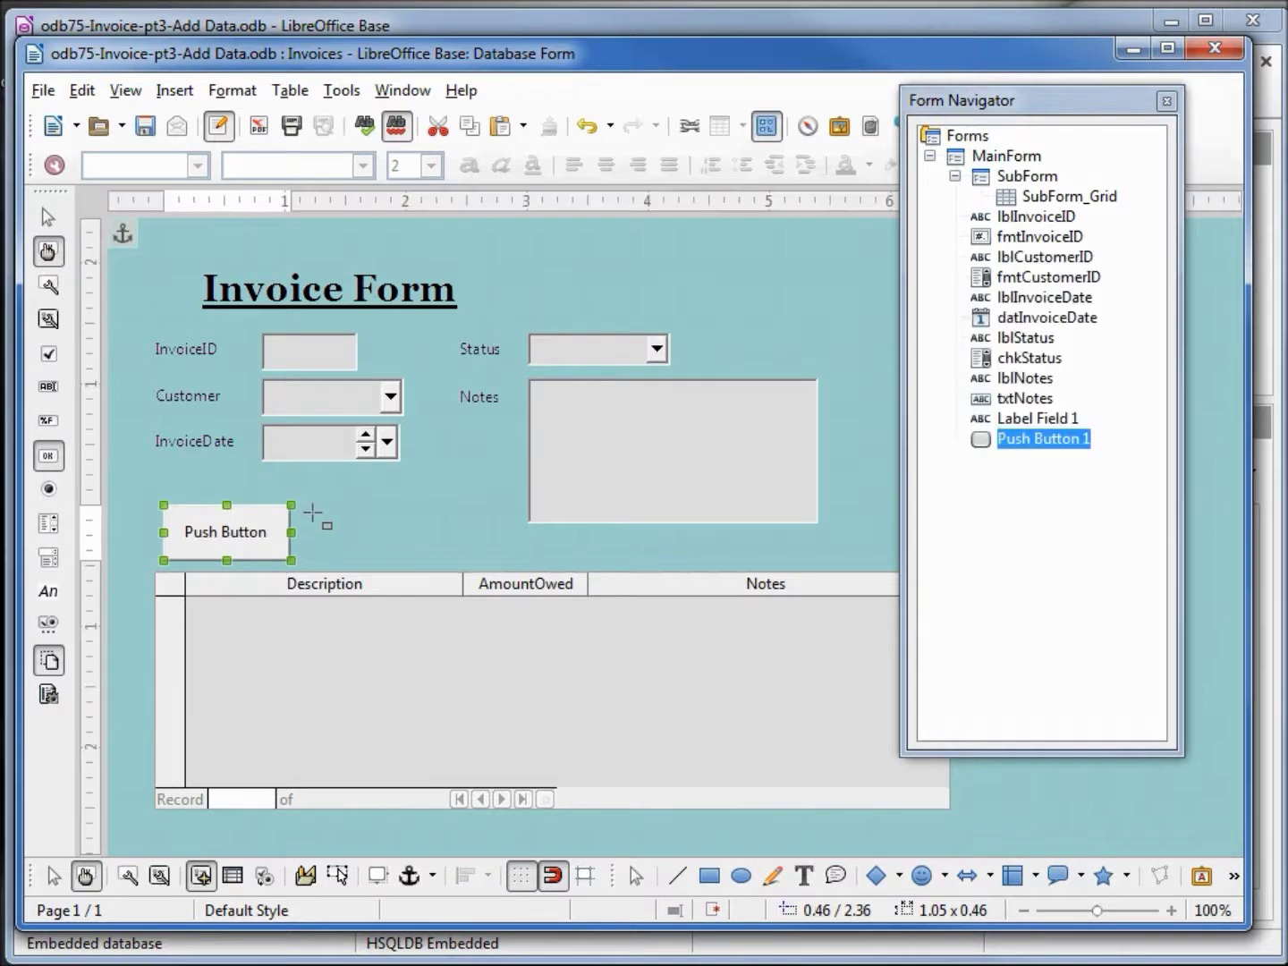
mouse_move(312, 505)
left_mouse_down()
mouse_move(327, 562)
mouse_move(406, 571)
mouse_move(443, 555)
mouse_move(430, 551)
left_mouse_up()
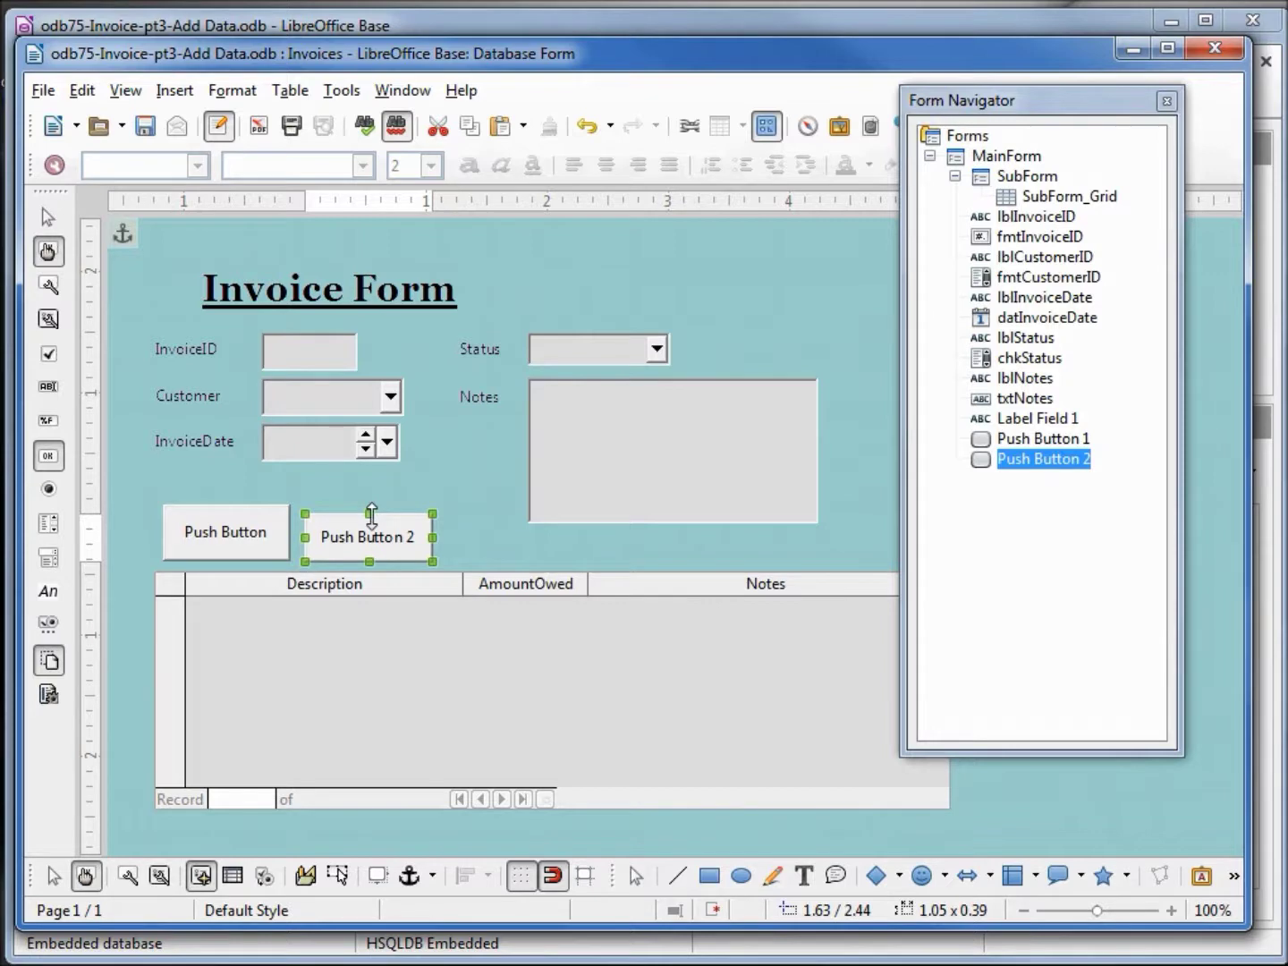
left_click_drag(372, 514, 371, 506)
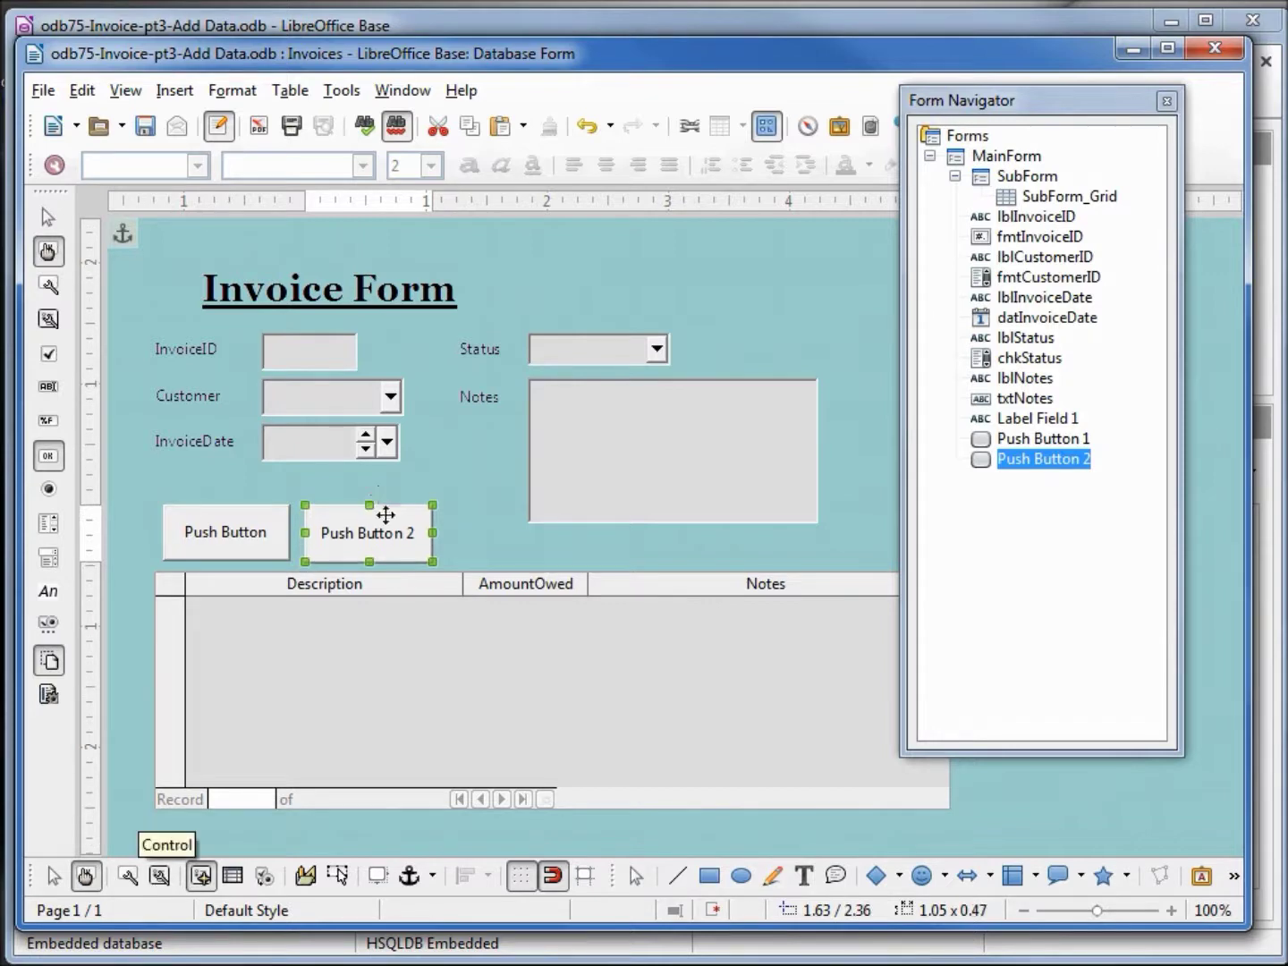
left_click(128, 875)
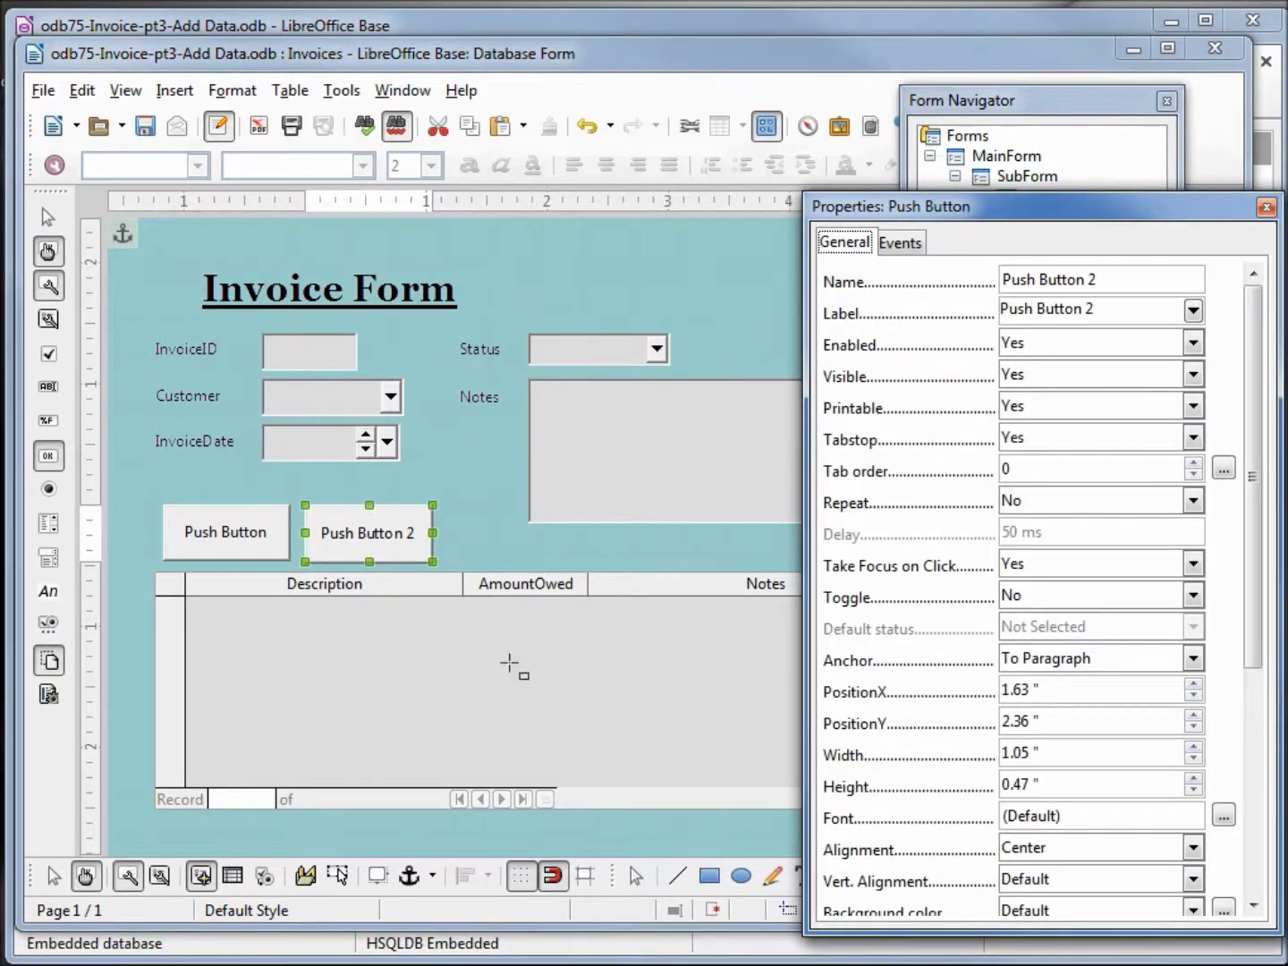
Step: Label the second push button 'Next Record' and set its action to Next record
left_click(1067, 311)
triple_click(1067, 310)
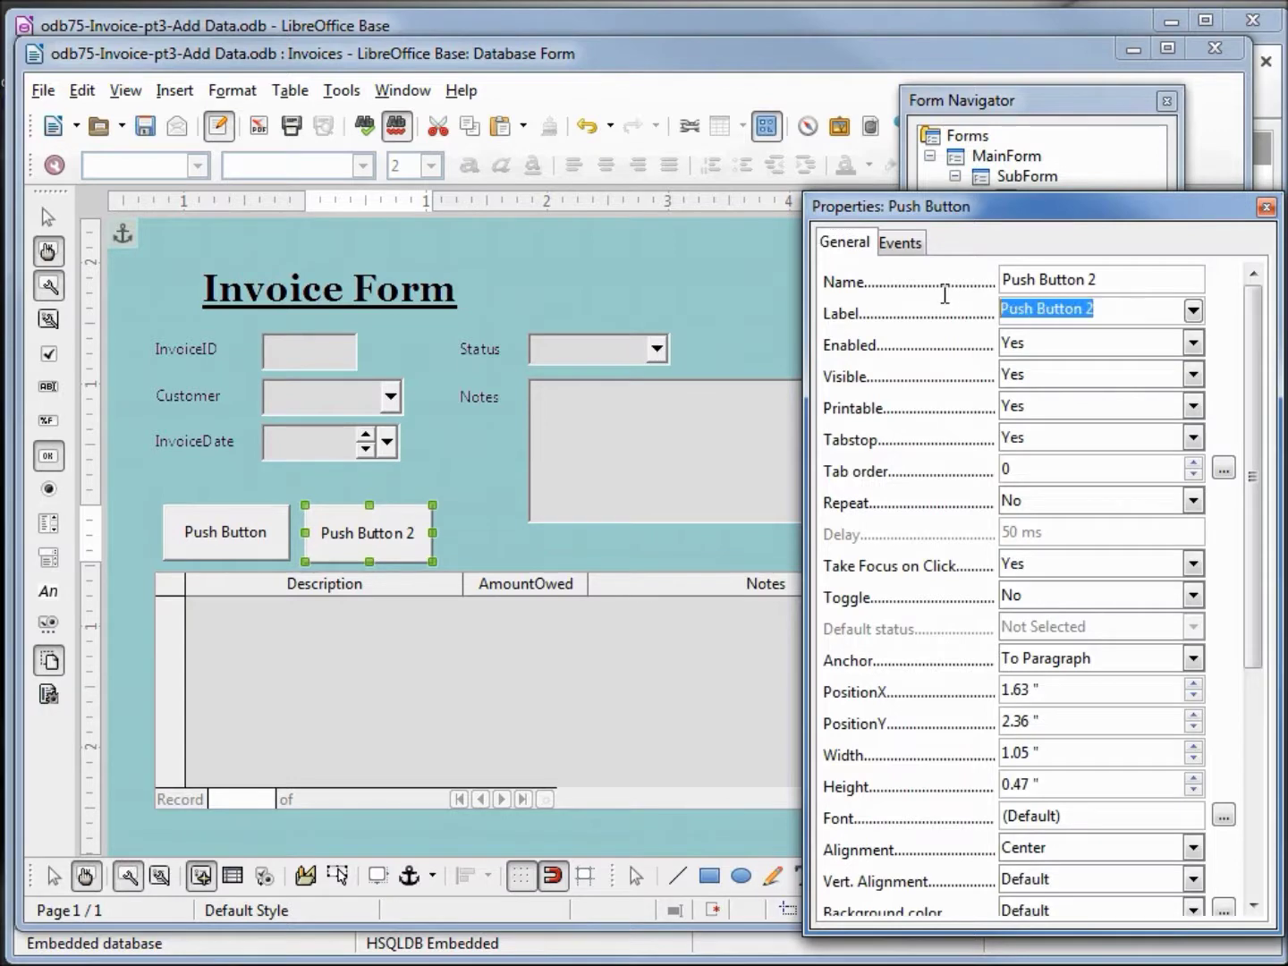
type("Next")
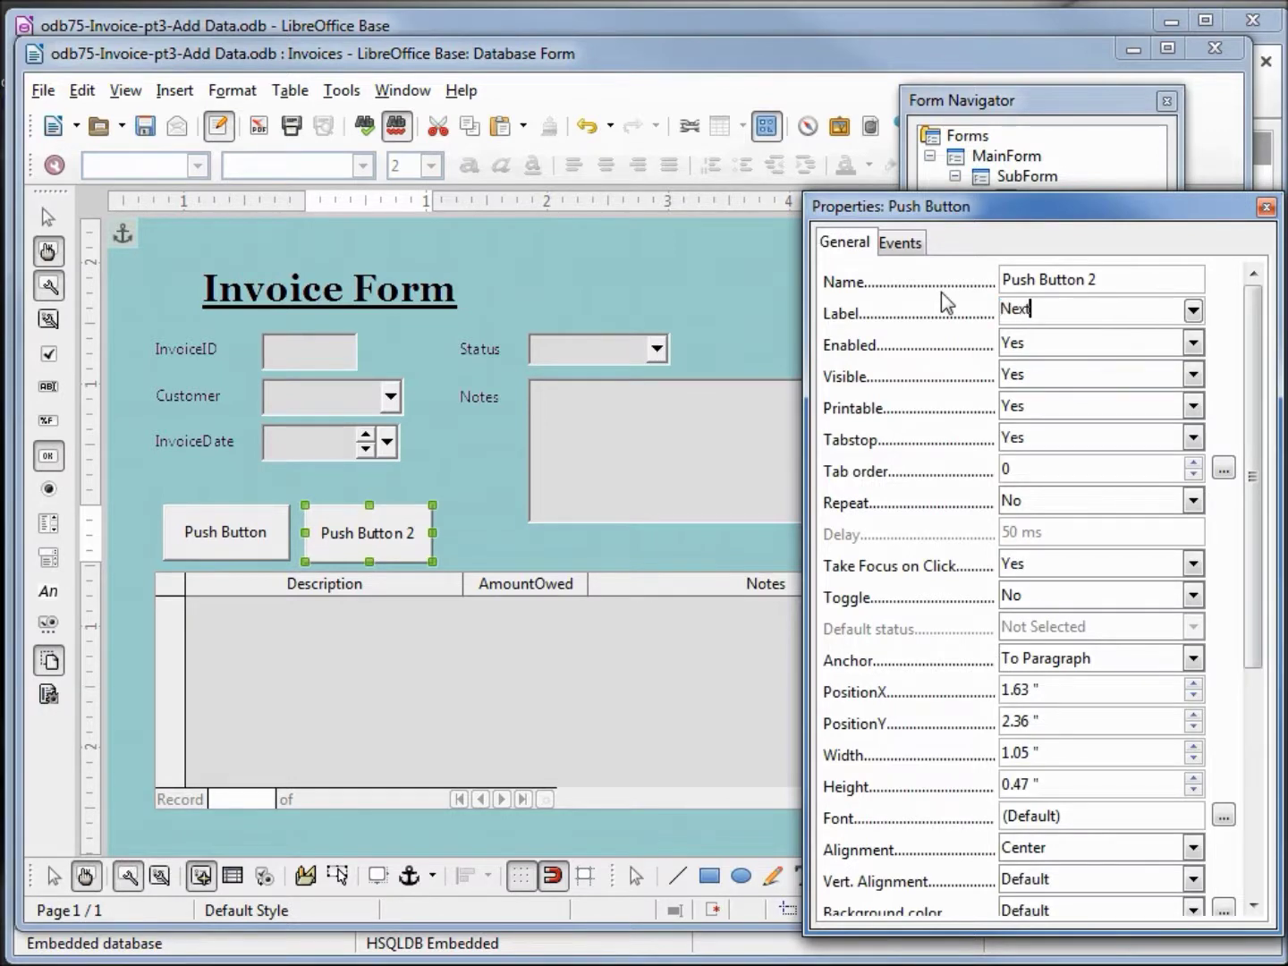
type(" Record")
left_click_drag(1252, 302, 1266, 564)
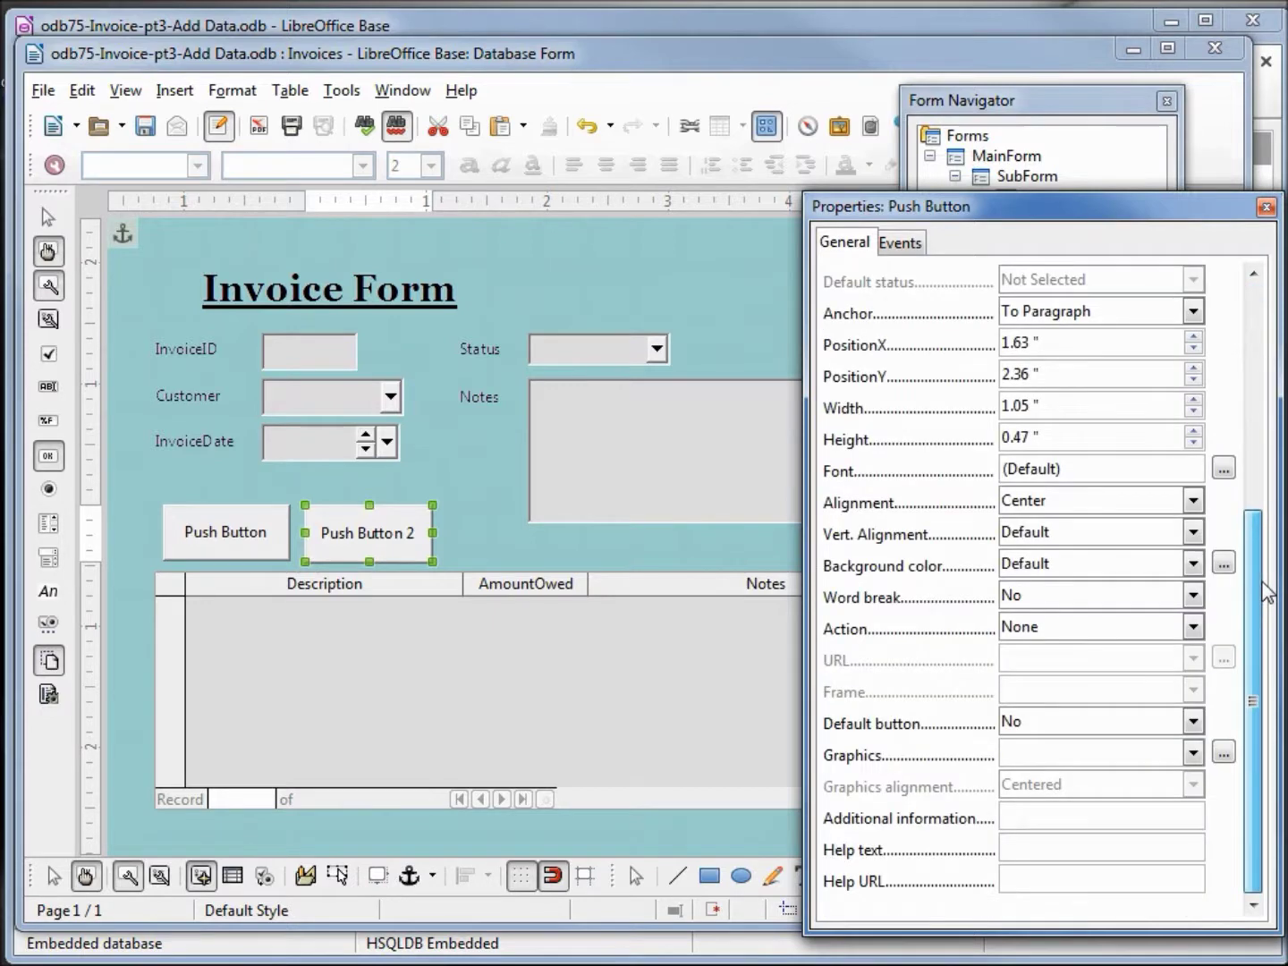
left_click(1195, 627)
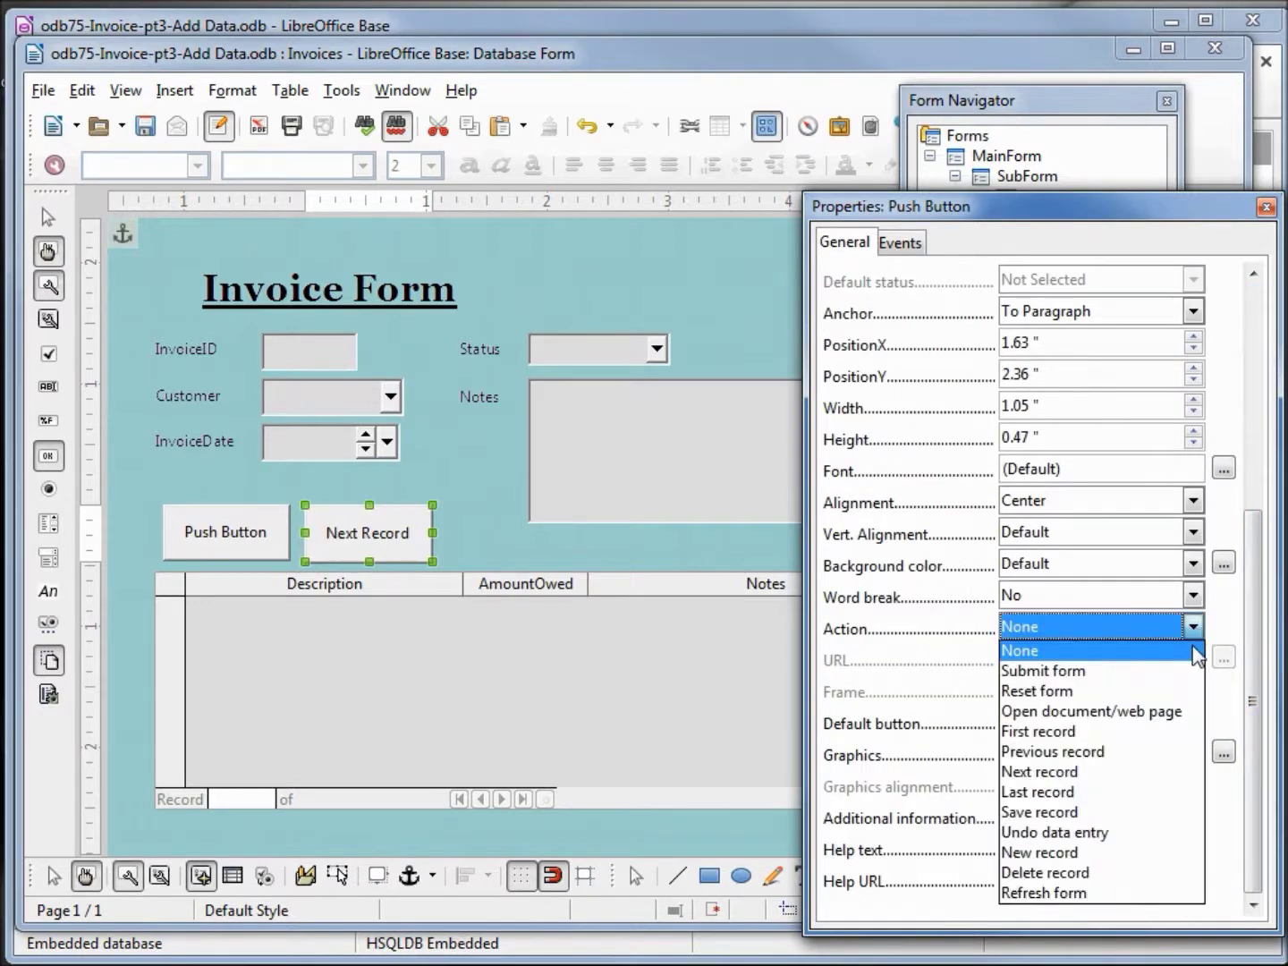
left_click(1069, 784)
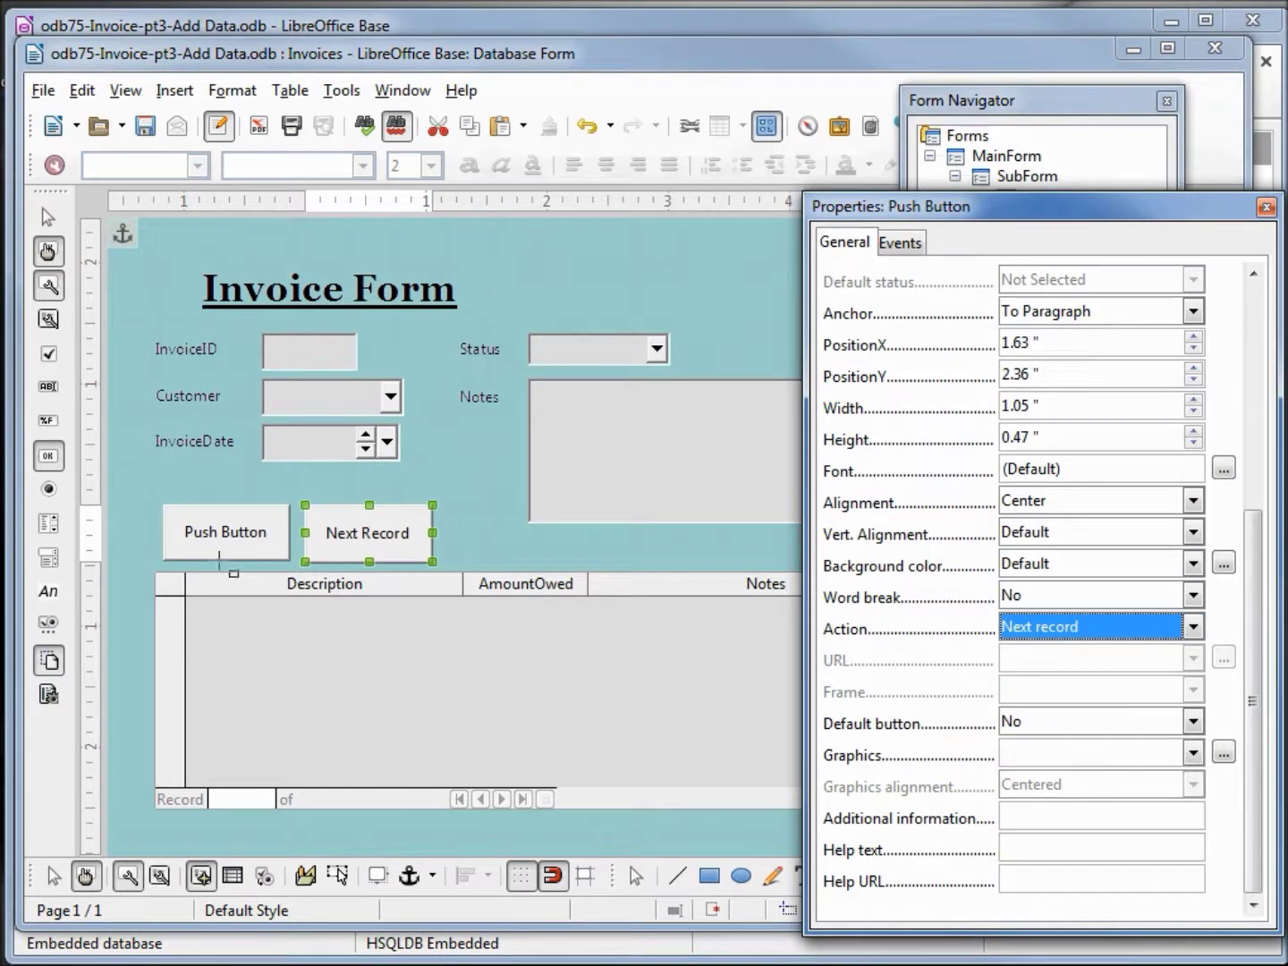
left_click(195, 542)
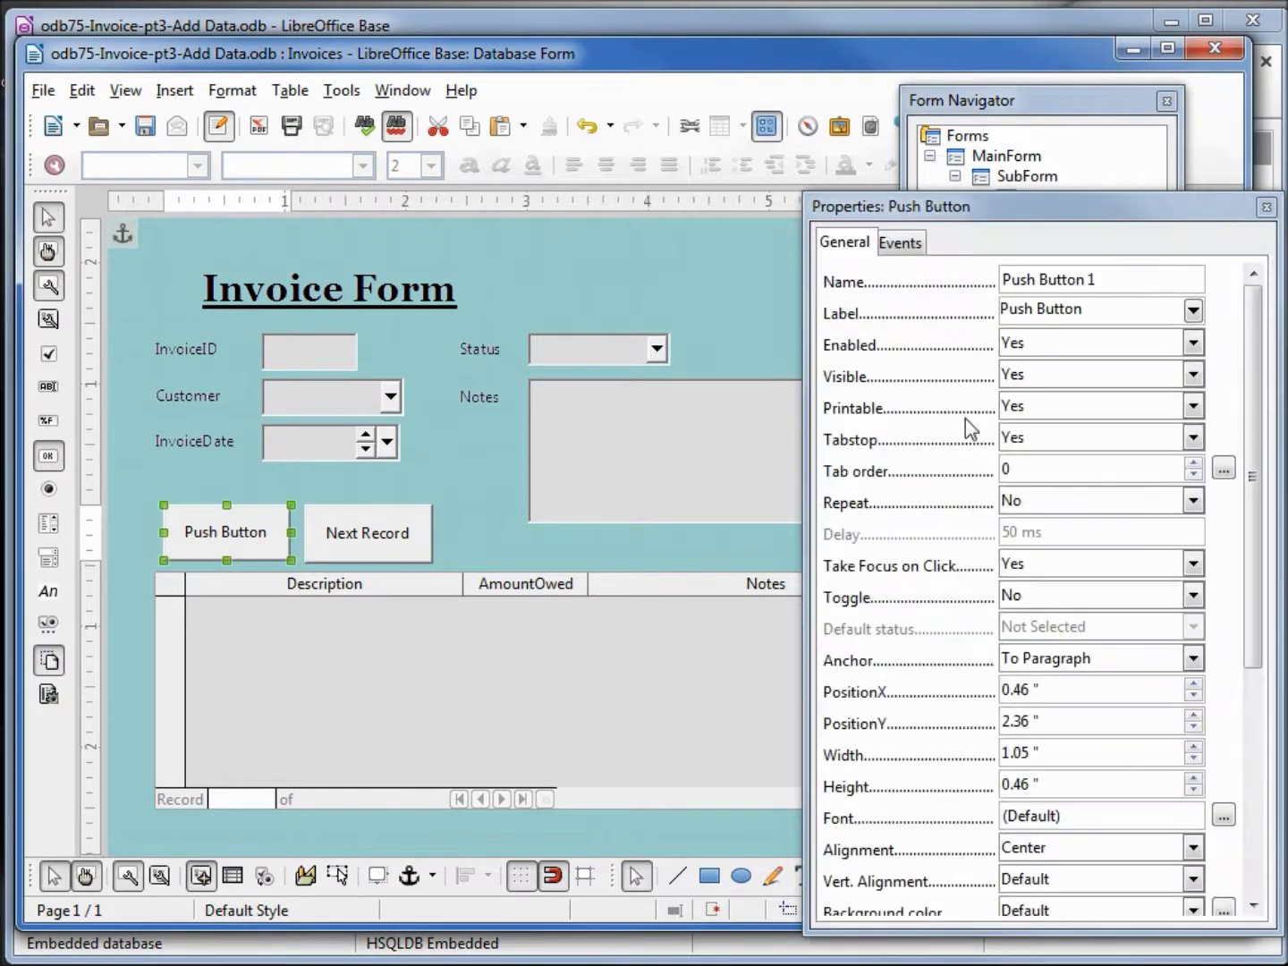
Step: Label the first push button 'Prev Record' and set its action to Previous record
left_click_drag(1115, 308, 969, 301)
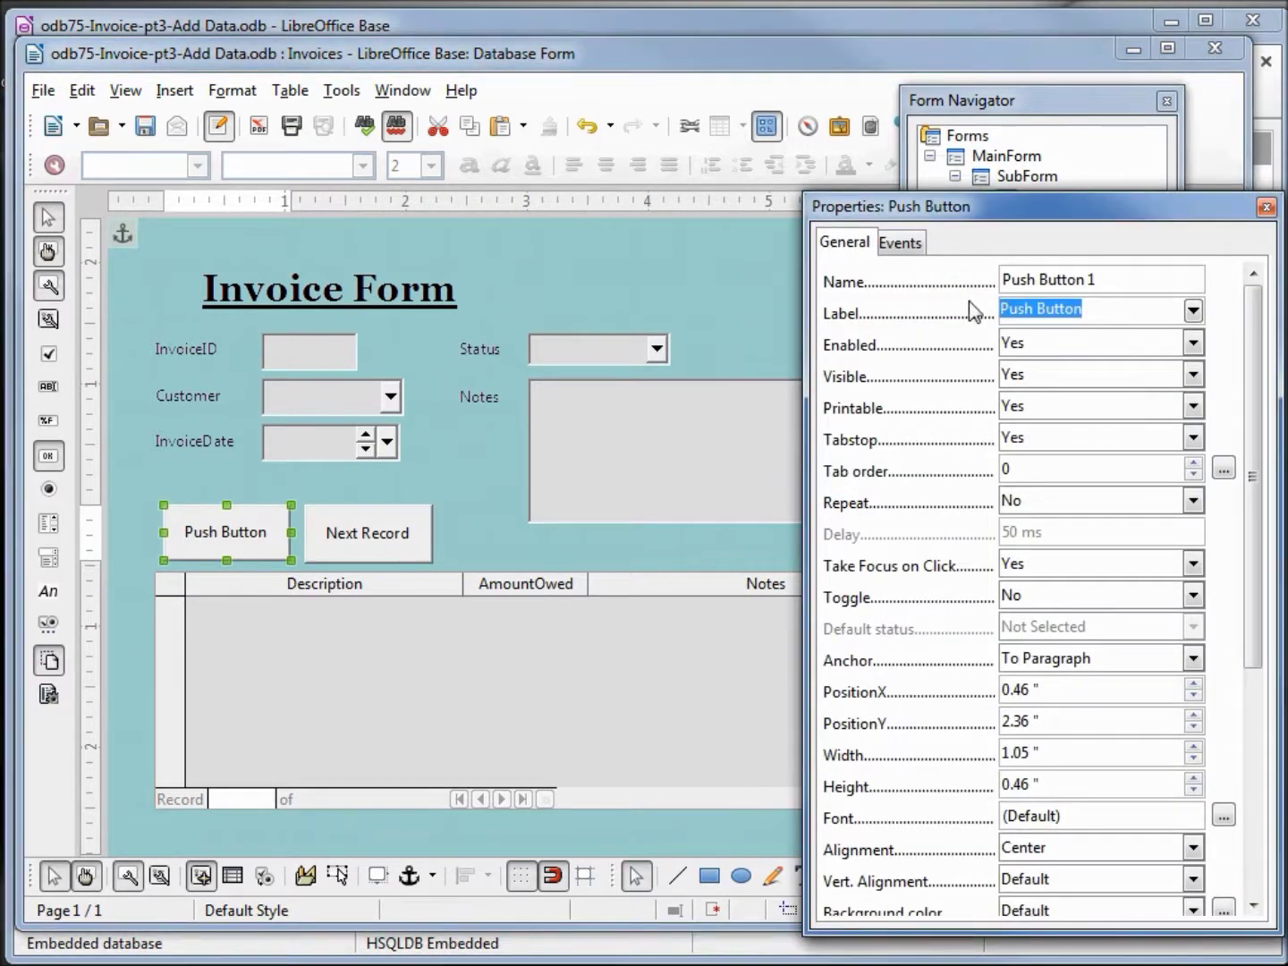
type("Prev")
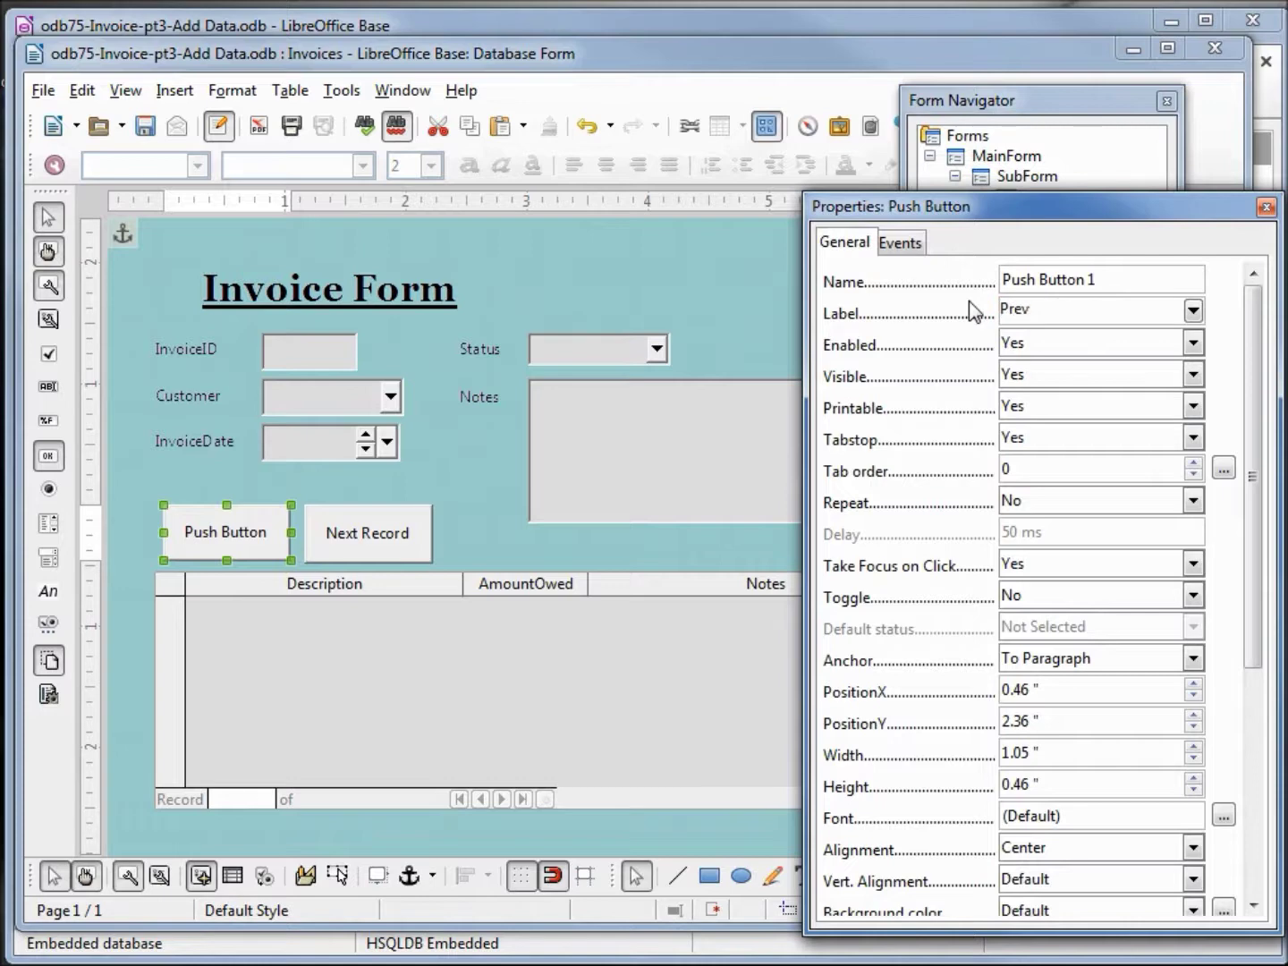
type(" Record")
left_click_drag(1256, 357, 1266, 649)
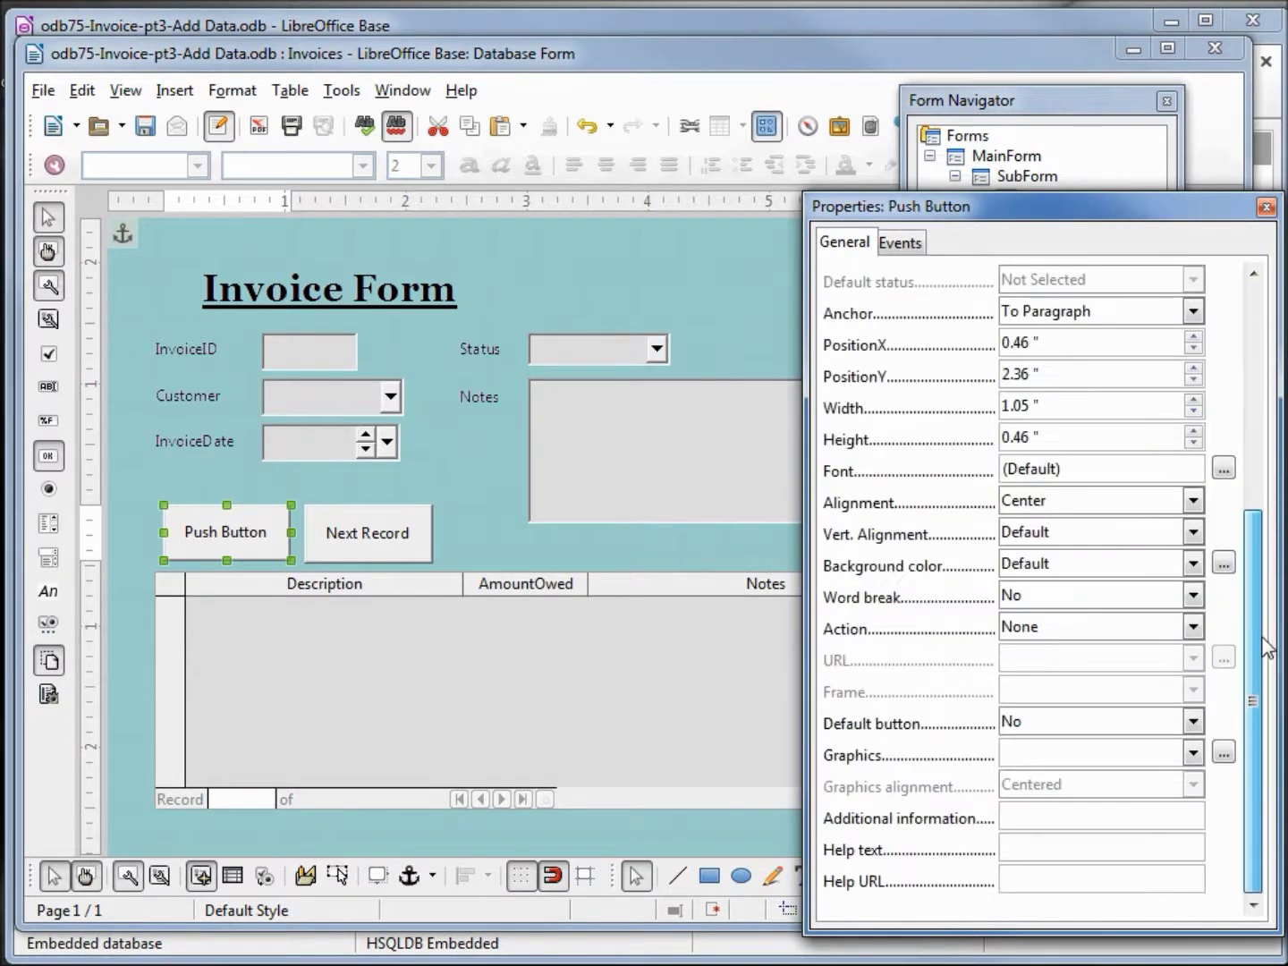
left_click(1193, 627)
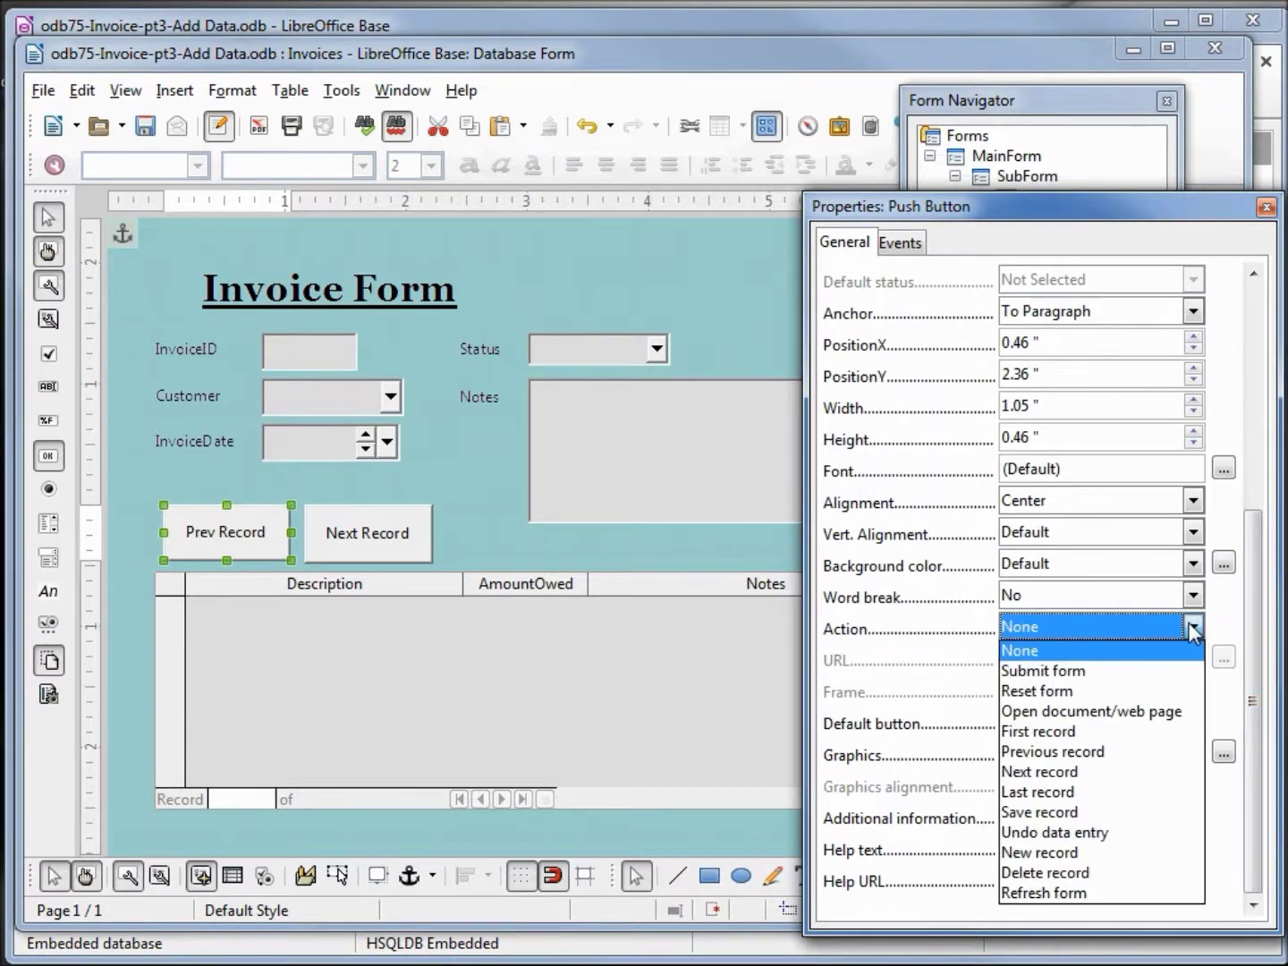
left_click(1085, 756)
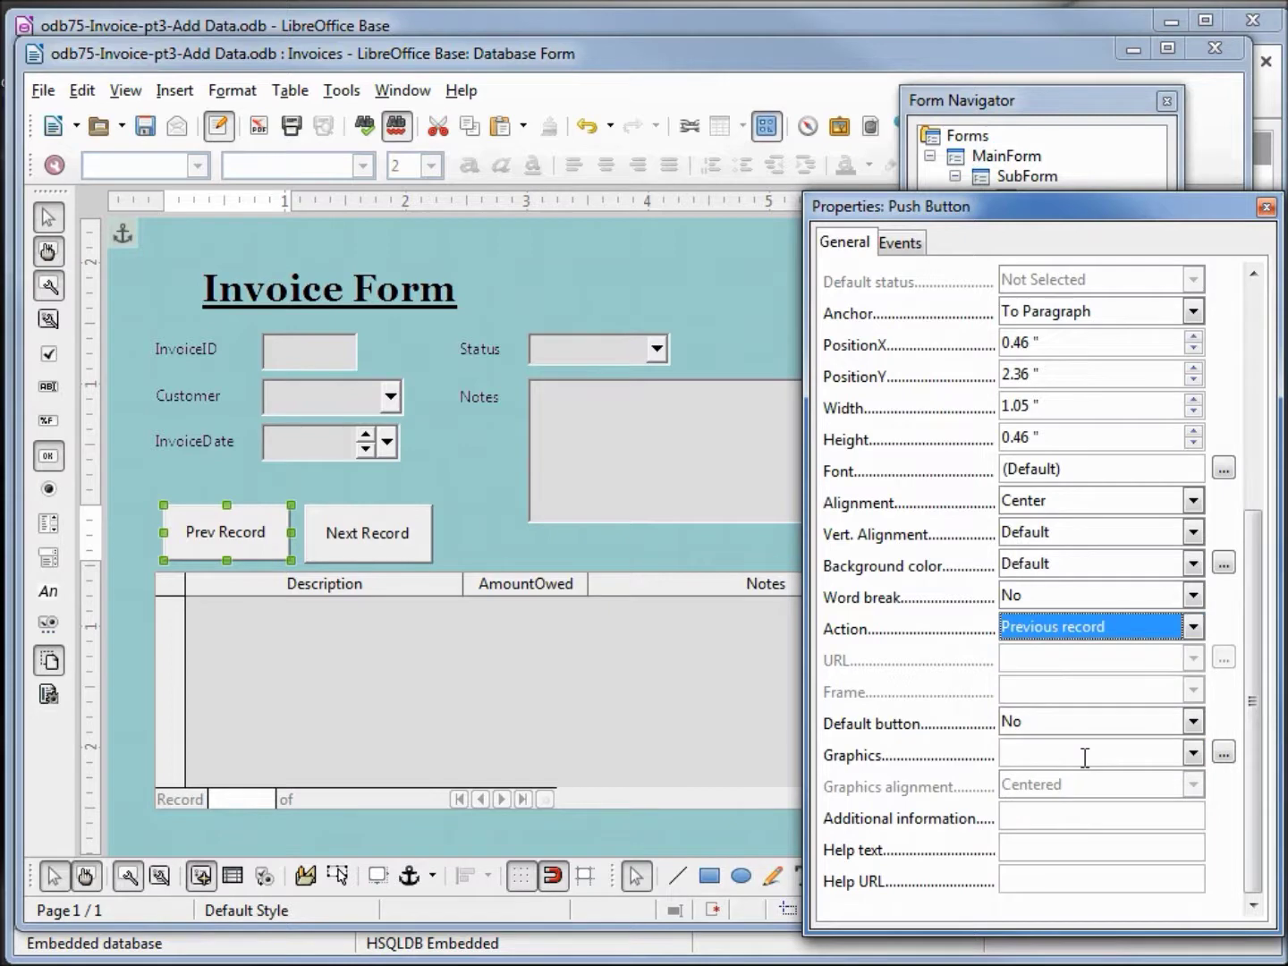
left_click(1266, 207)
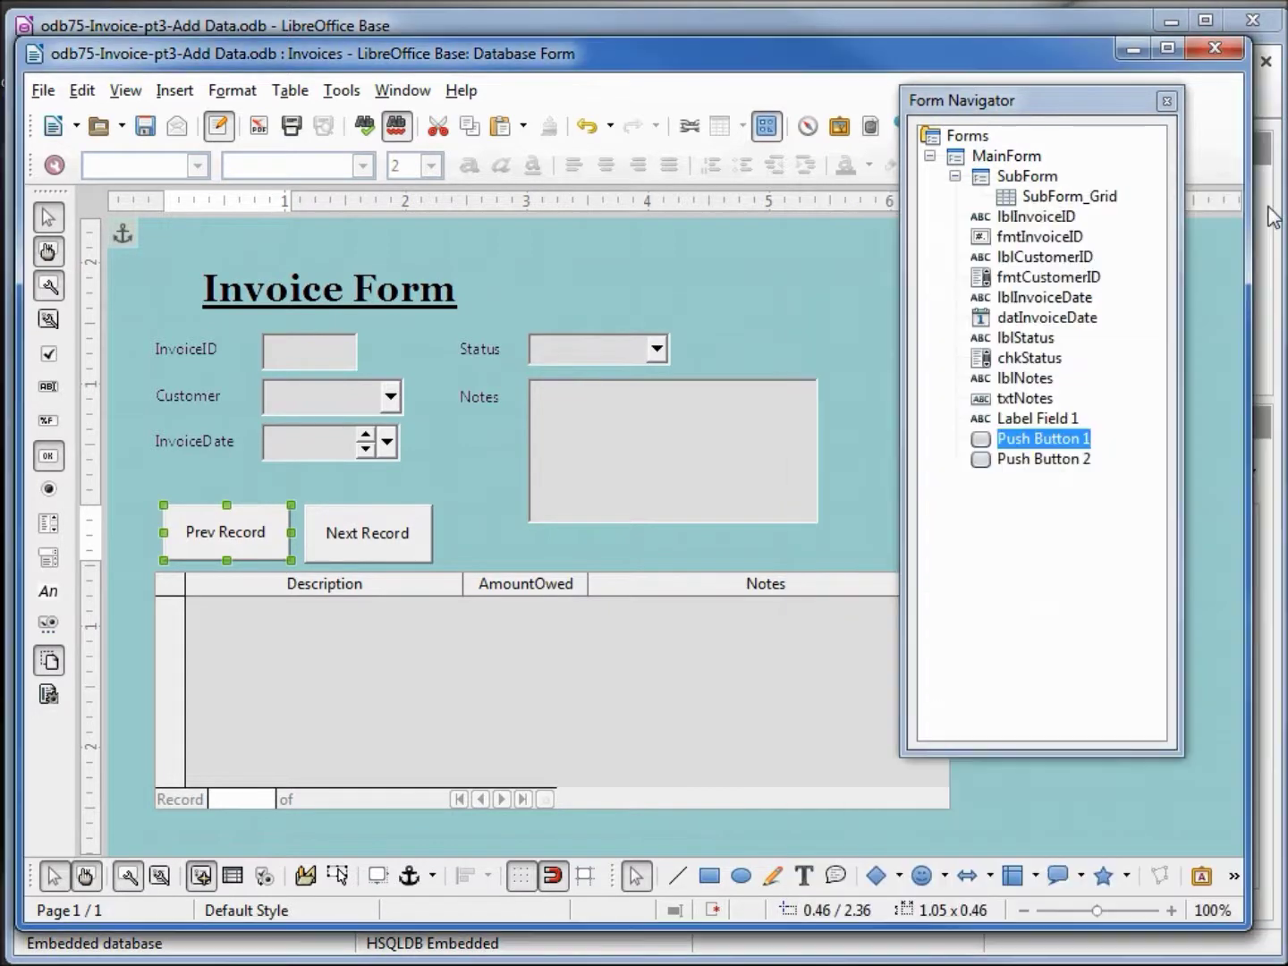
Step: Close the Form Navigator, save the form, and leave design mode to view live data
left_click(1166, 101)
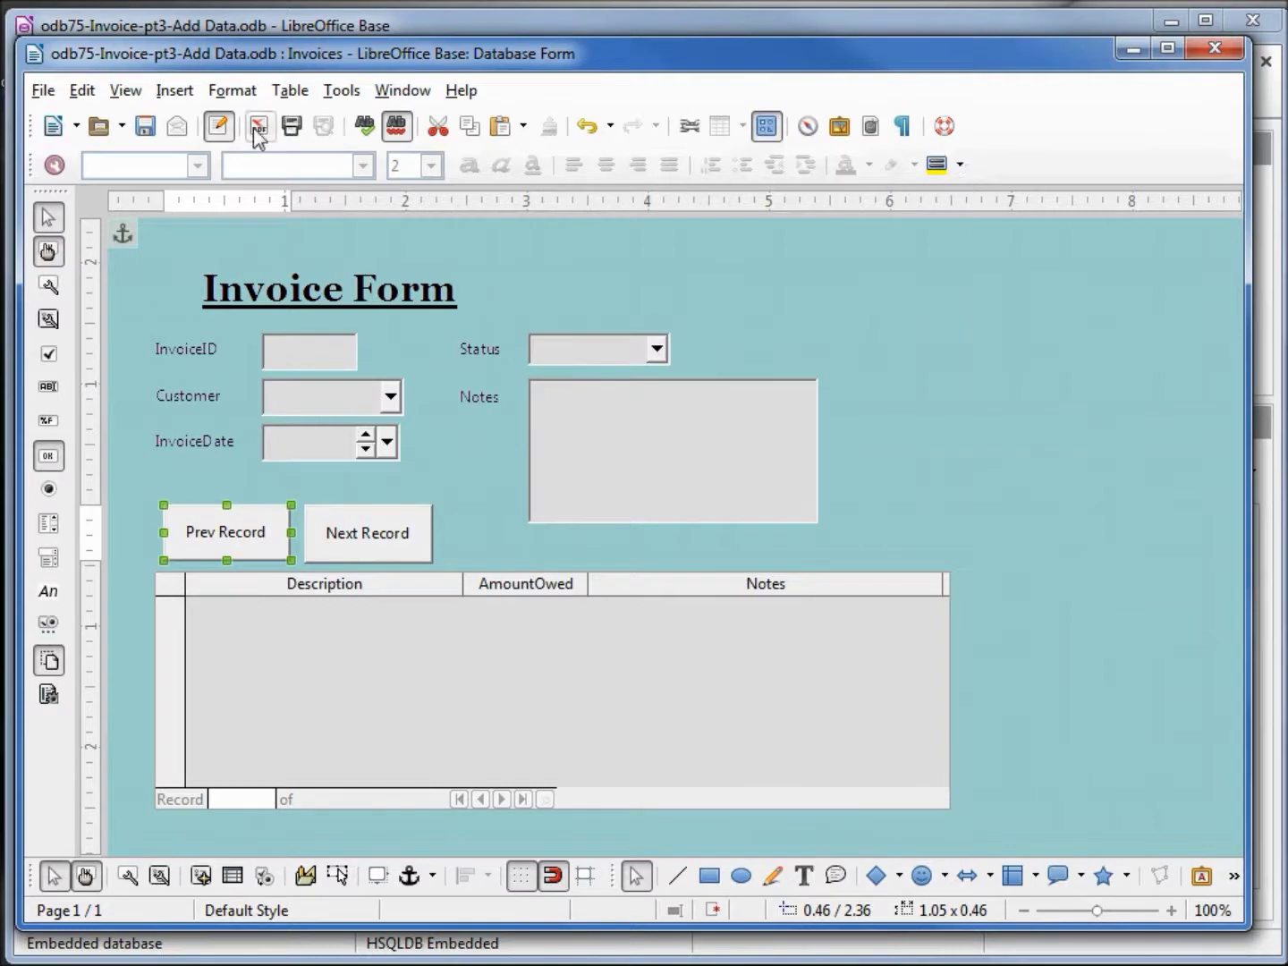
left_click(149, 128)
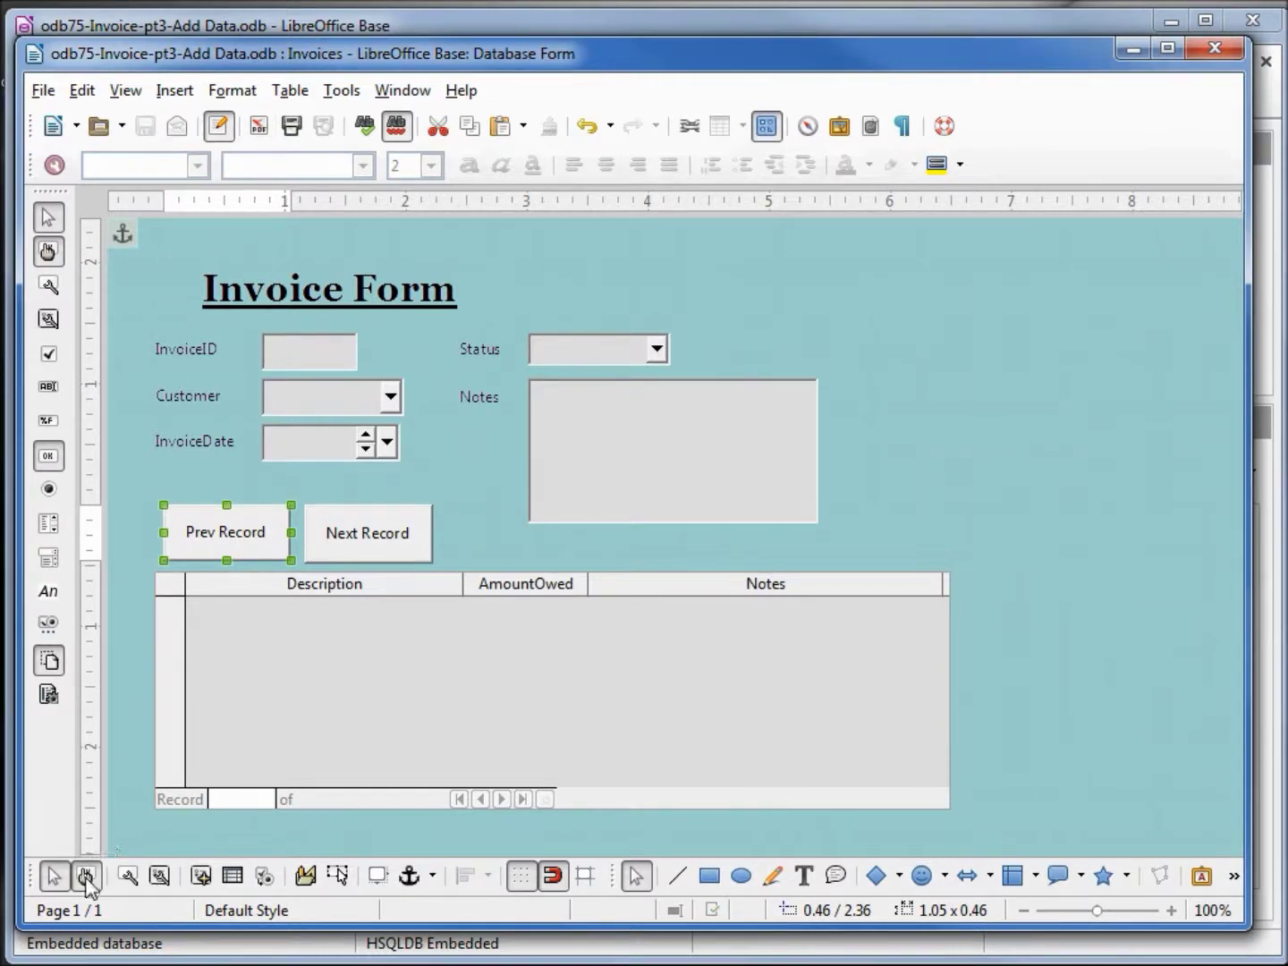
left_click(86, 877)
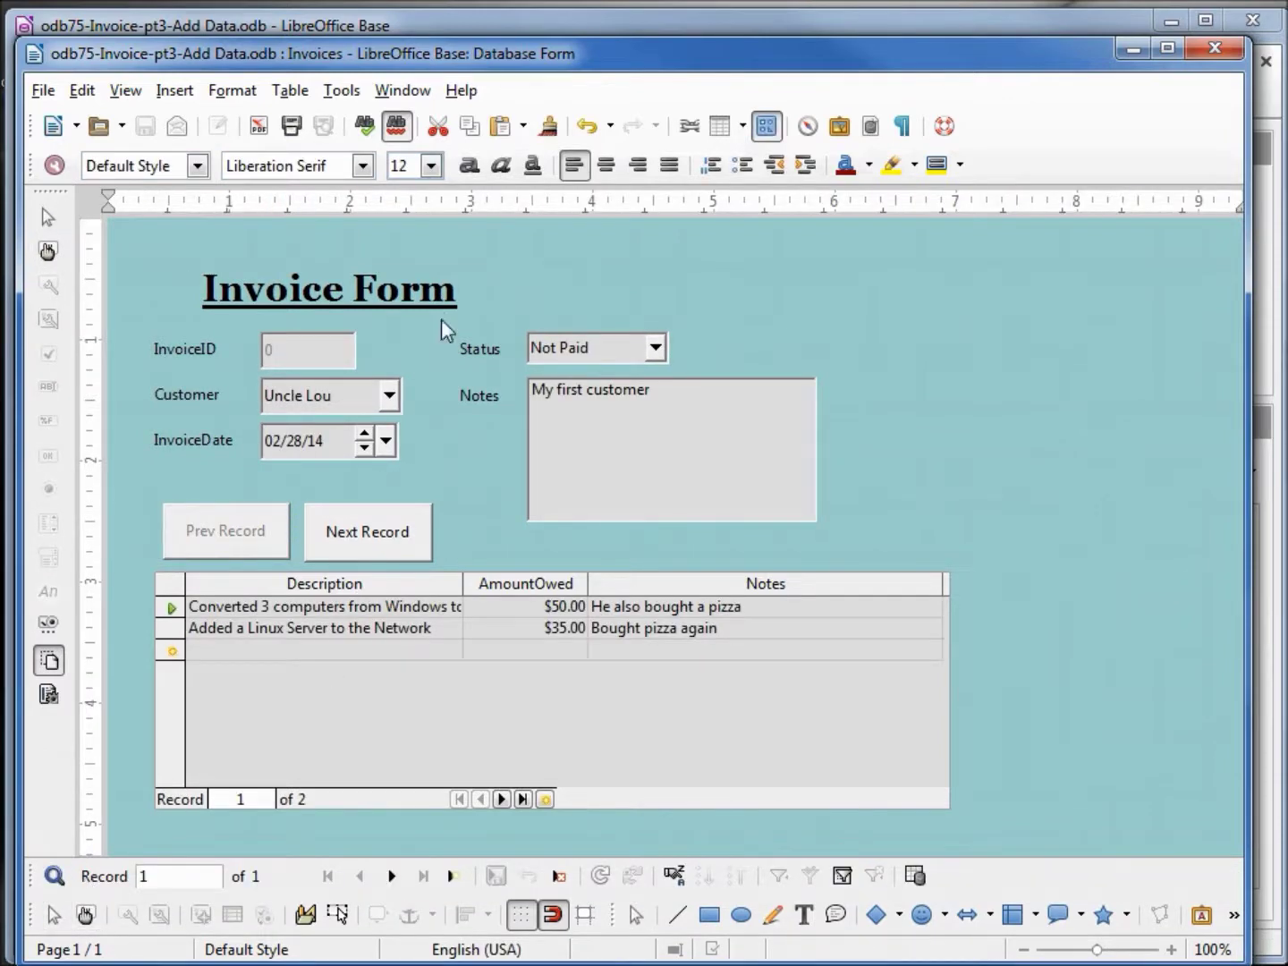
Step: Start a new invoice for Made up Publishing dated 07/15/14
left_click(385, 538)
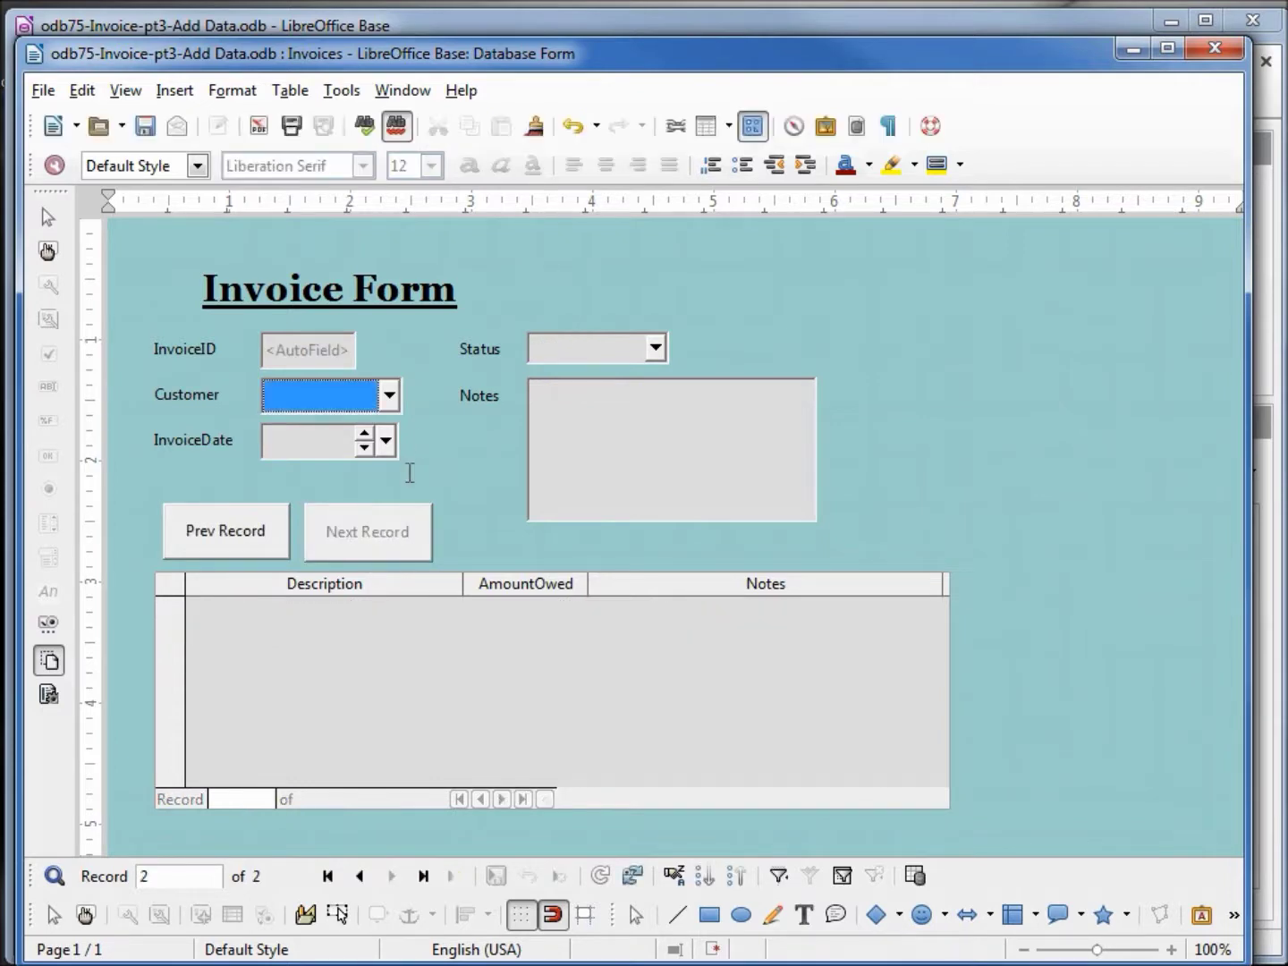
left_click(390, 399)
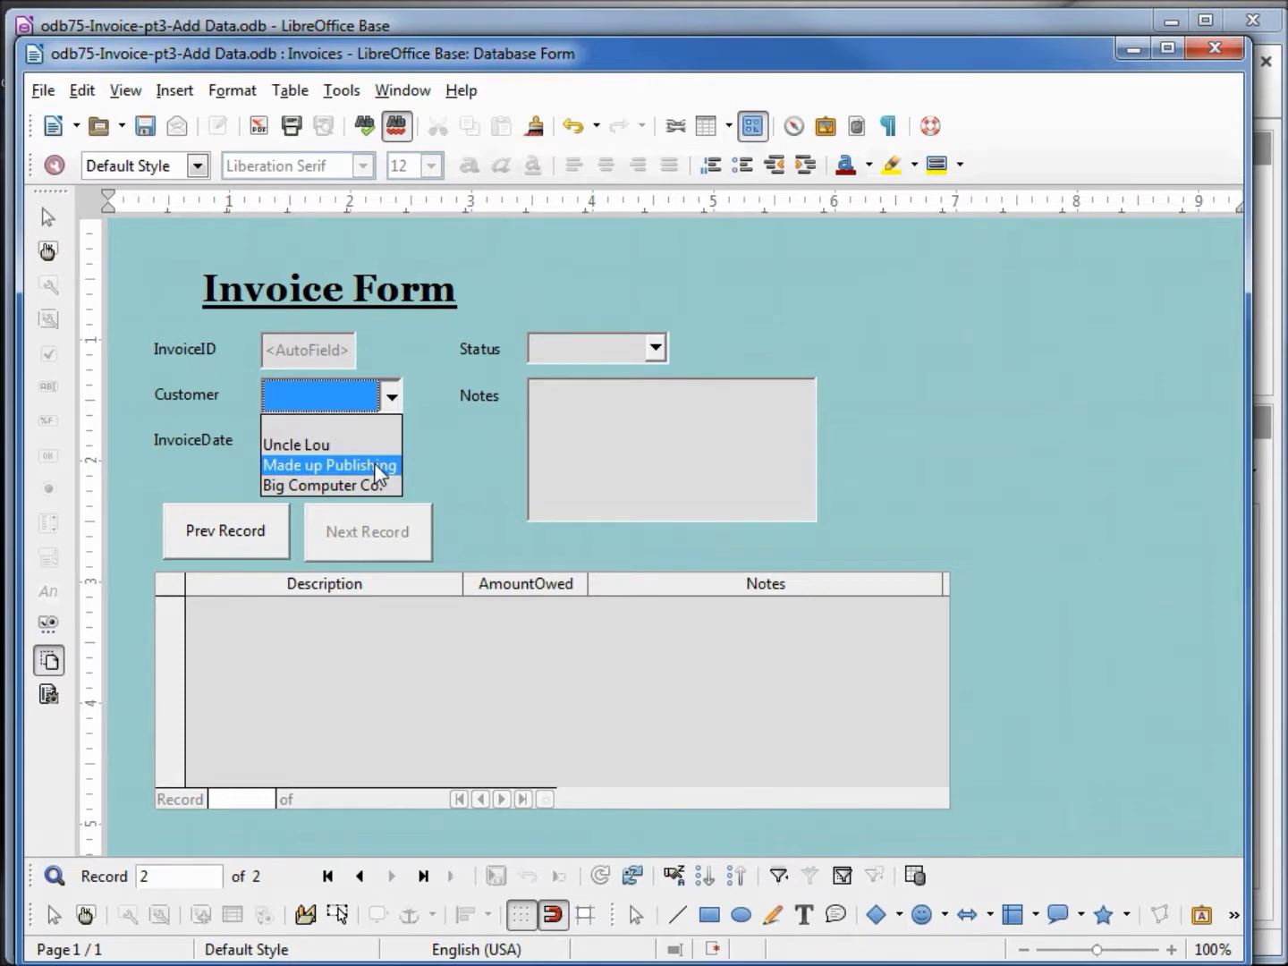
left_click(381, 467)
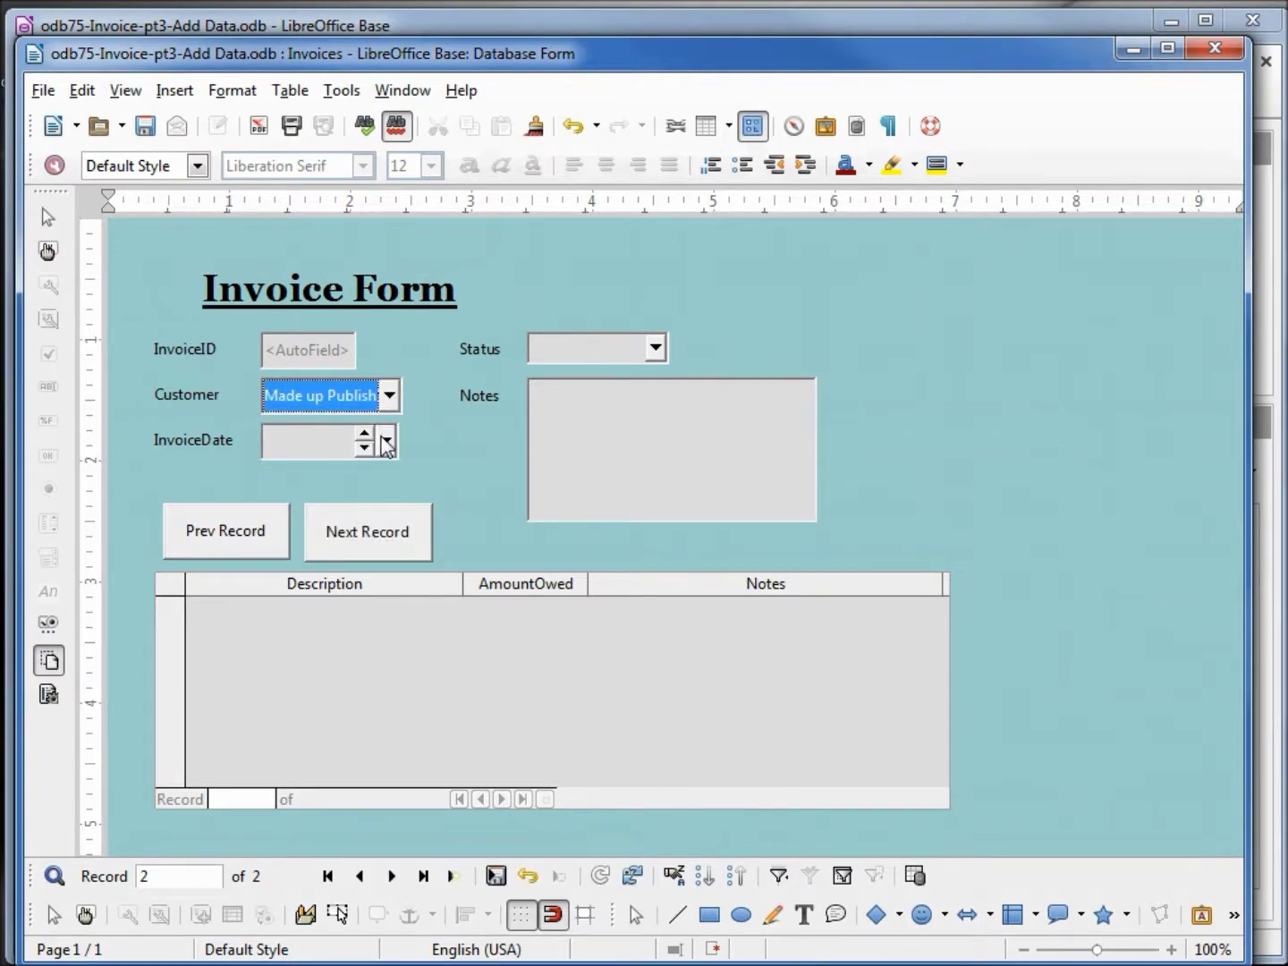
left_click(384, 443)
left_click(279, 472)
left_click(278, 473)
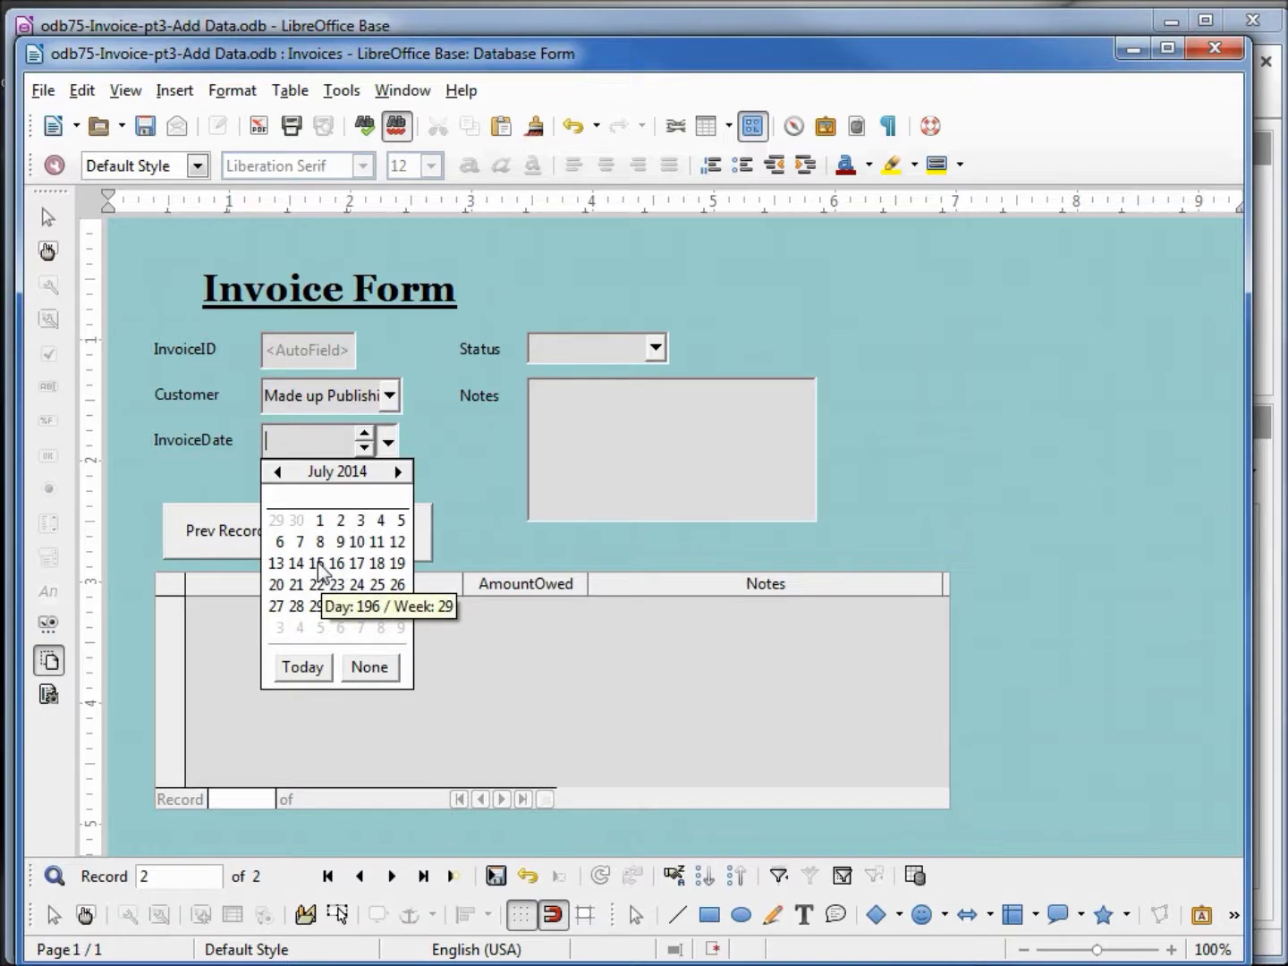
left_click(319, 563)
Step: Mark the invoice Not Paid with the note 'This invoice is for all three articles submitted.'
left_click(656, 350)
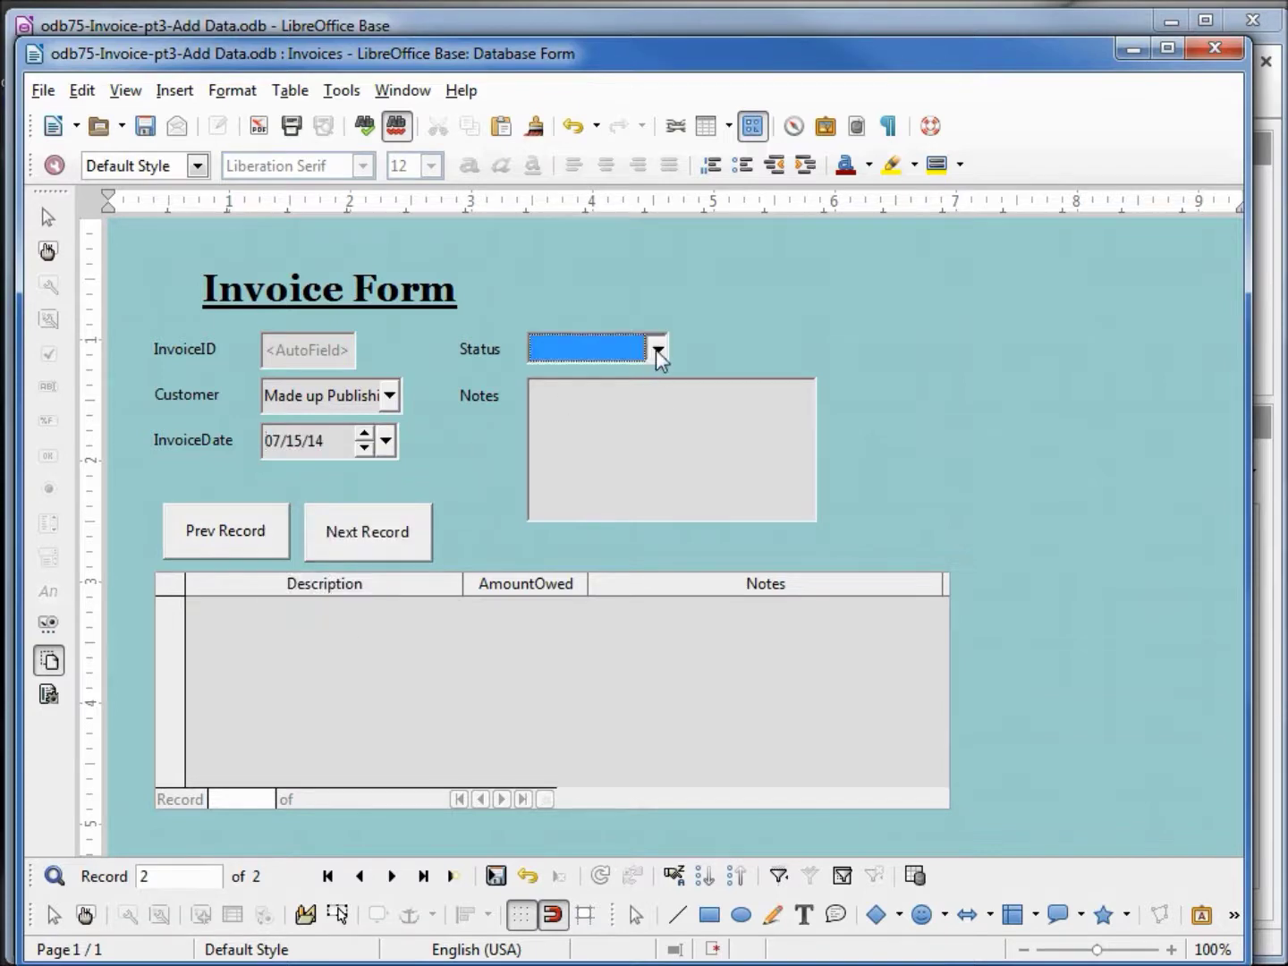
left_click(624, 381)
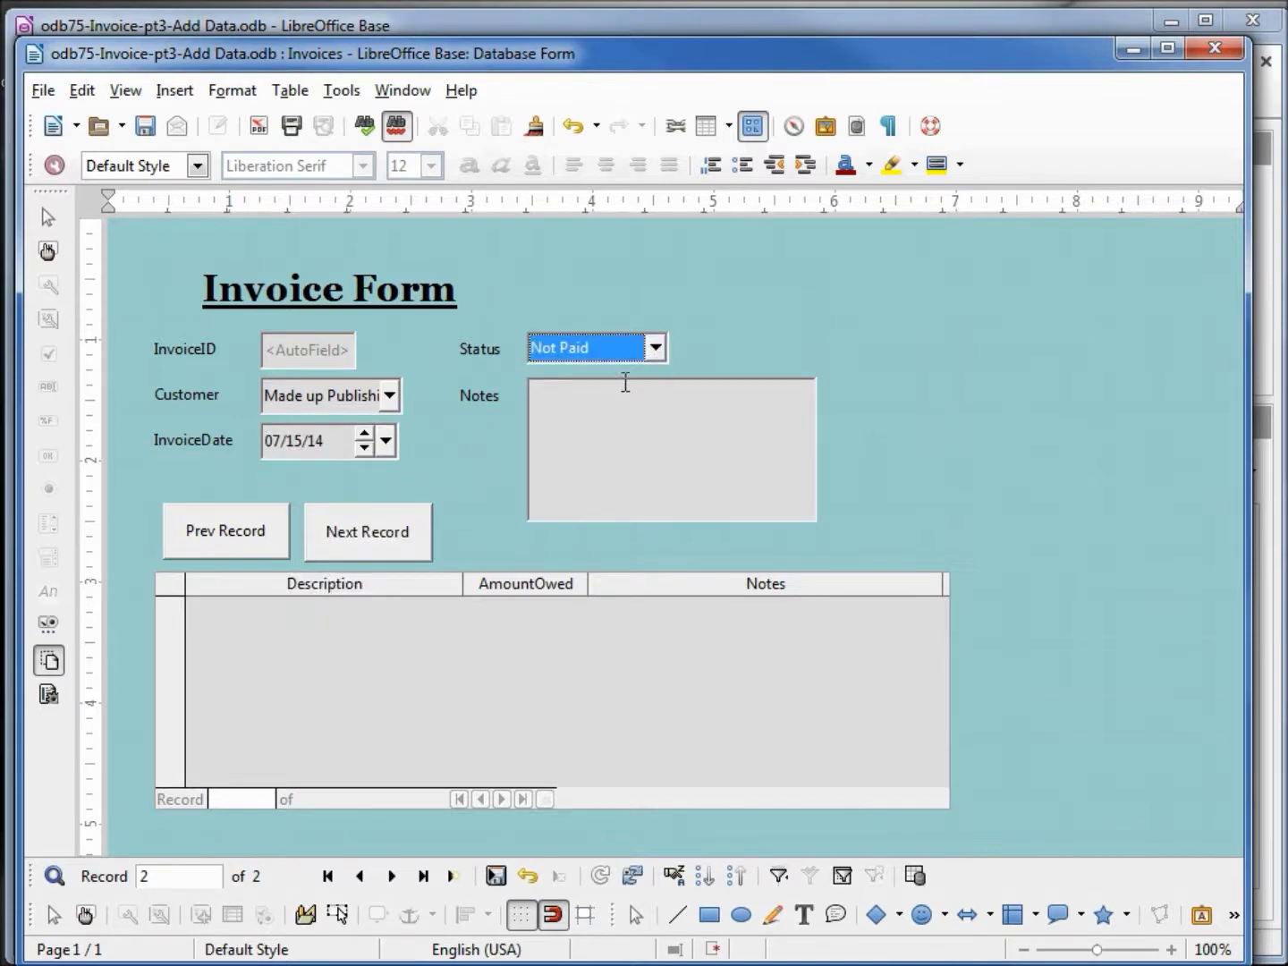
left_click(582, 410)
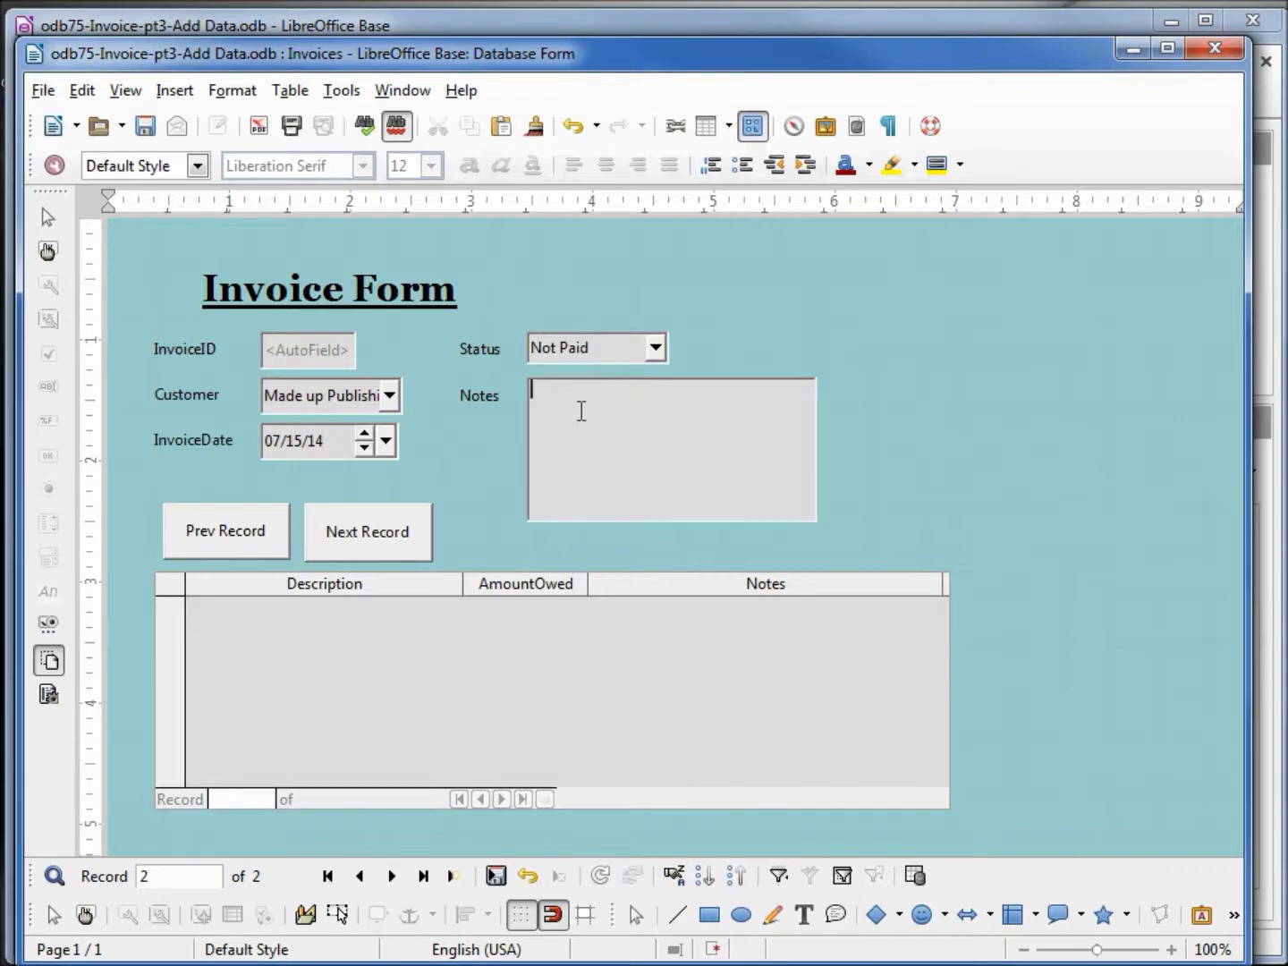
type("This invoice is for all three articles submitted.")
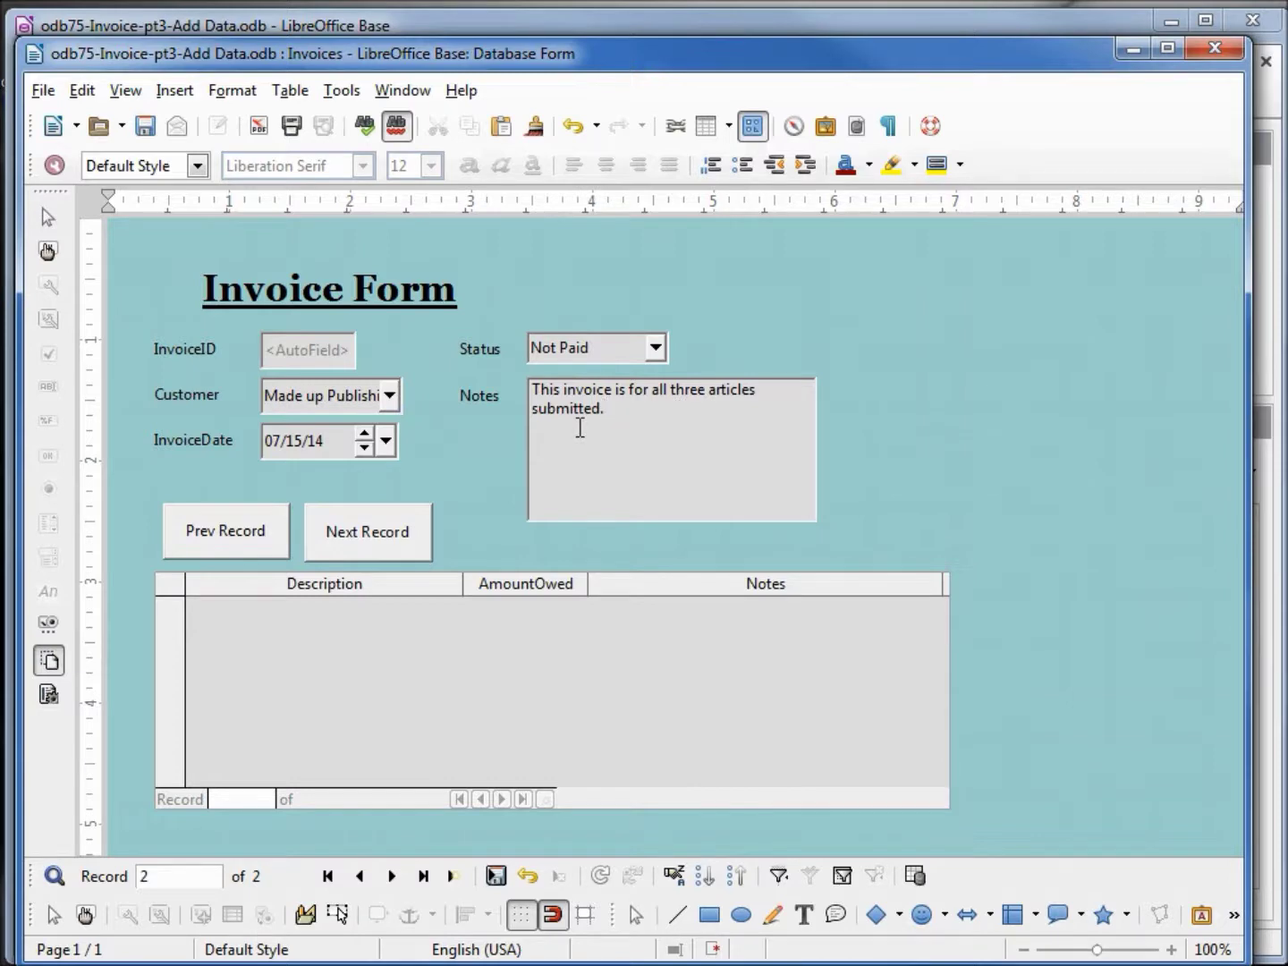
left_click(192, 605)
Step: Add task 'Article about LibreOffice Draw', $50, noted 'Published in Issue 107 - April 2014'
type("Article about LibreOffice Draw")
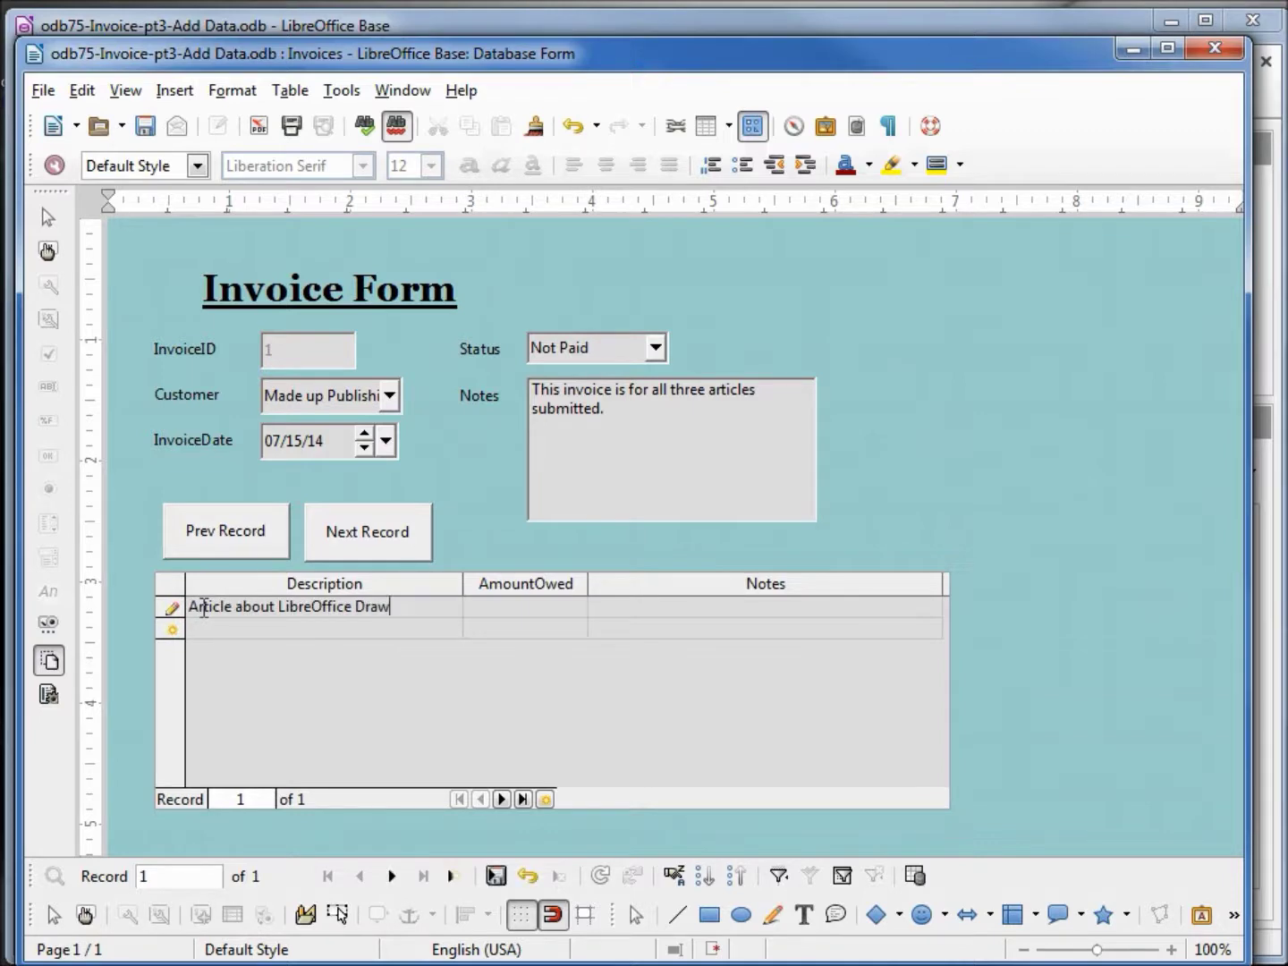
key("Tab")
type("0")
left_click(599, 608)
type("Published in Issue 107 - April 2014")
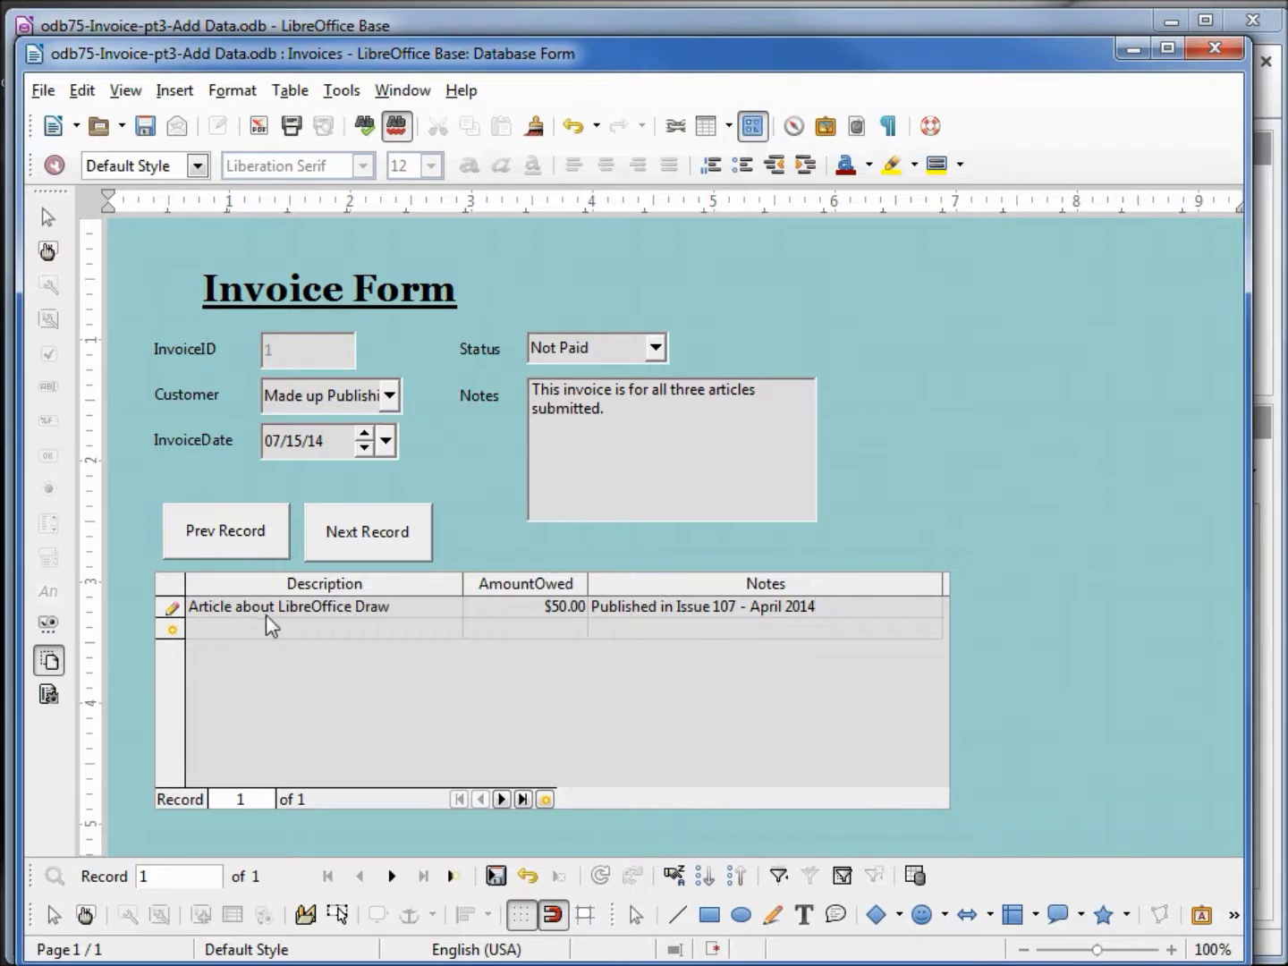
Step: Add task 'Article about LibreOffice Writer', $50, noted 'Published in Issue 108 - May 2014'
left_click(208, 630)
type("Article about LibreOffice Writer")
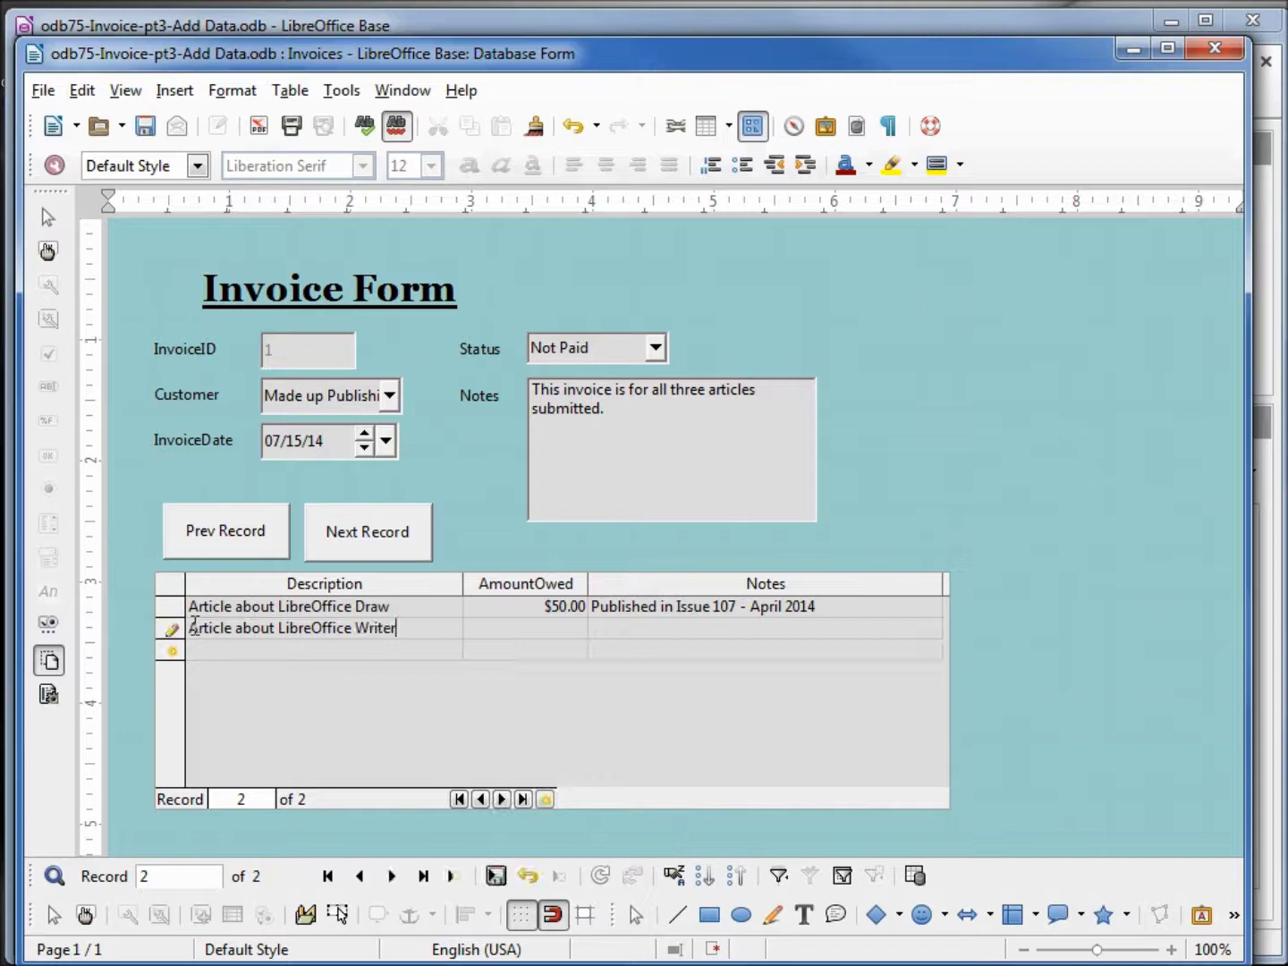
key("Tab")
type("50")
key("Tab")
type("Published in Issue 108 - May 2014")
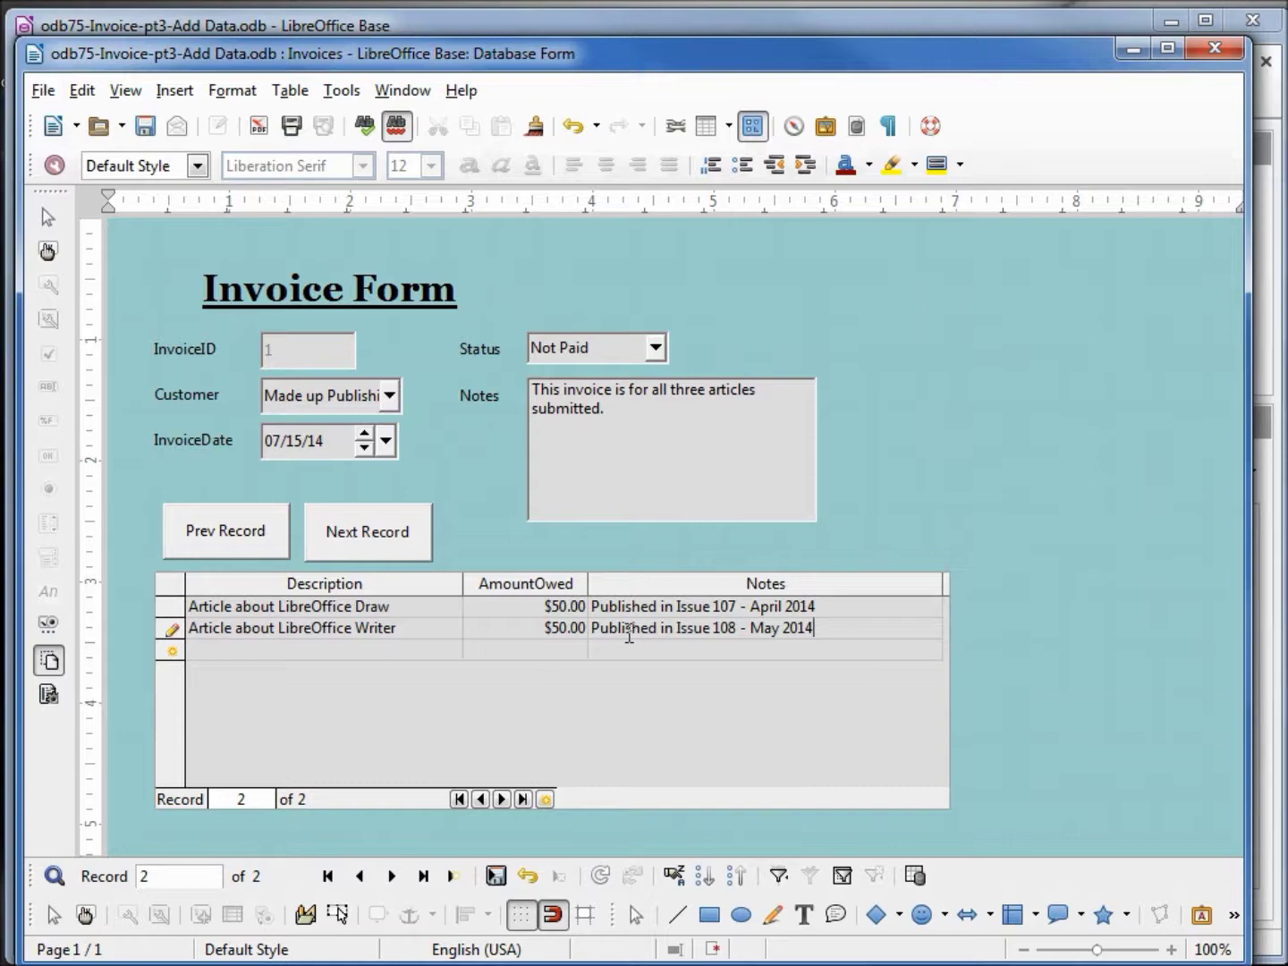
Step: Add task 'Article about LibreOffice Base', $75, noted 'Published in Issue 109 - June 2014'
left_click(195, 652)
type("Article about LibreOffice Base")
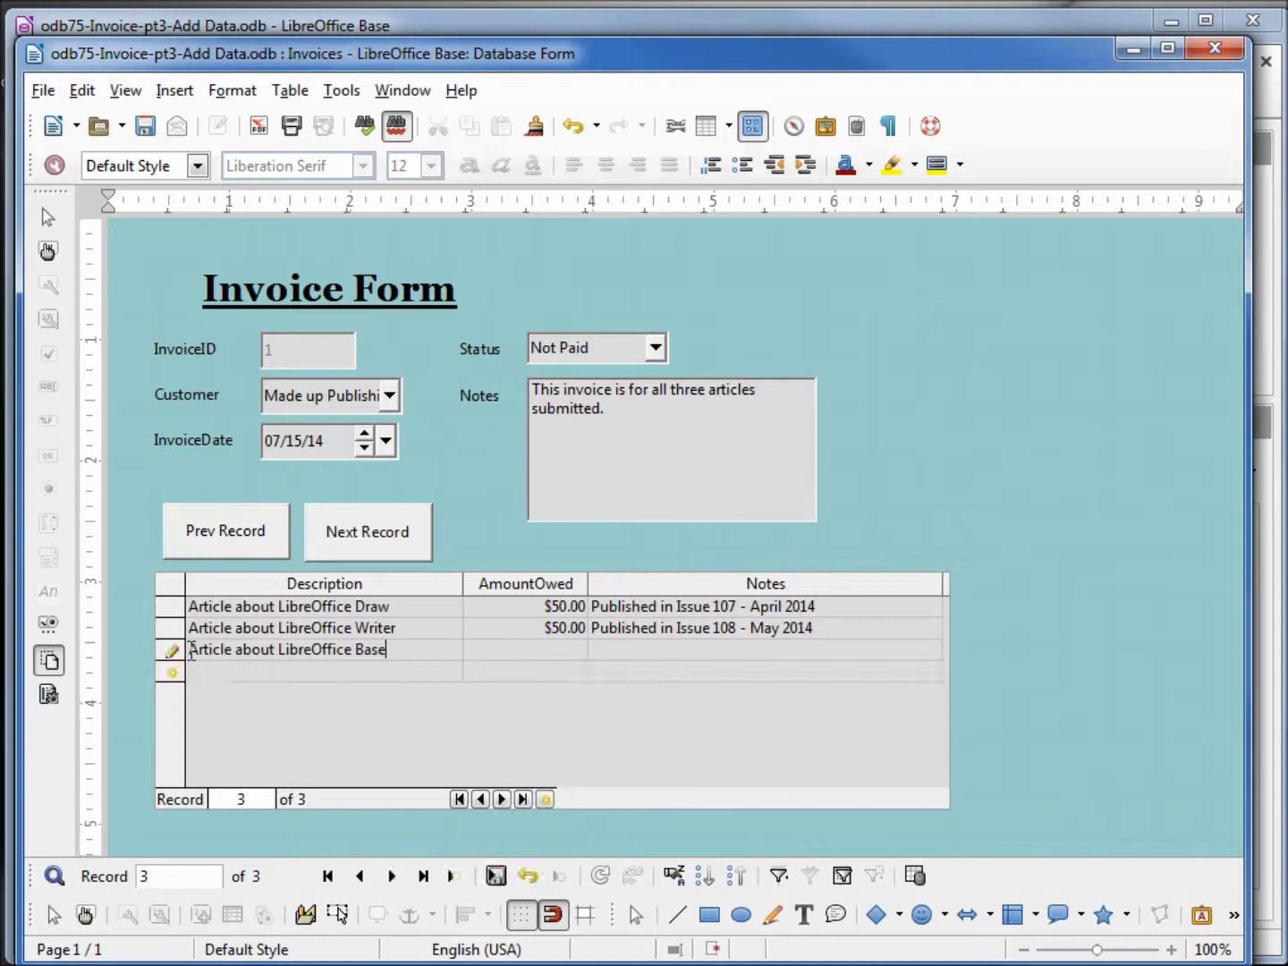
key("Tab")
type("75")
key("Tab")
type("Published in Issue 109 - June 2014")
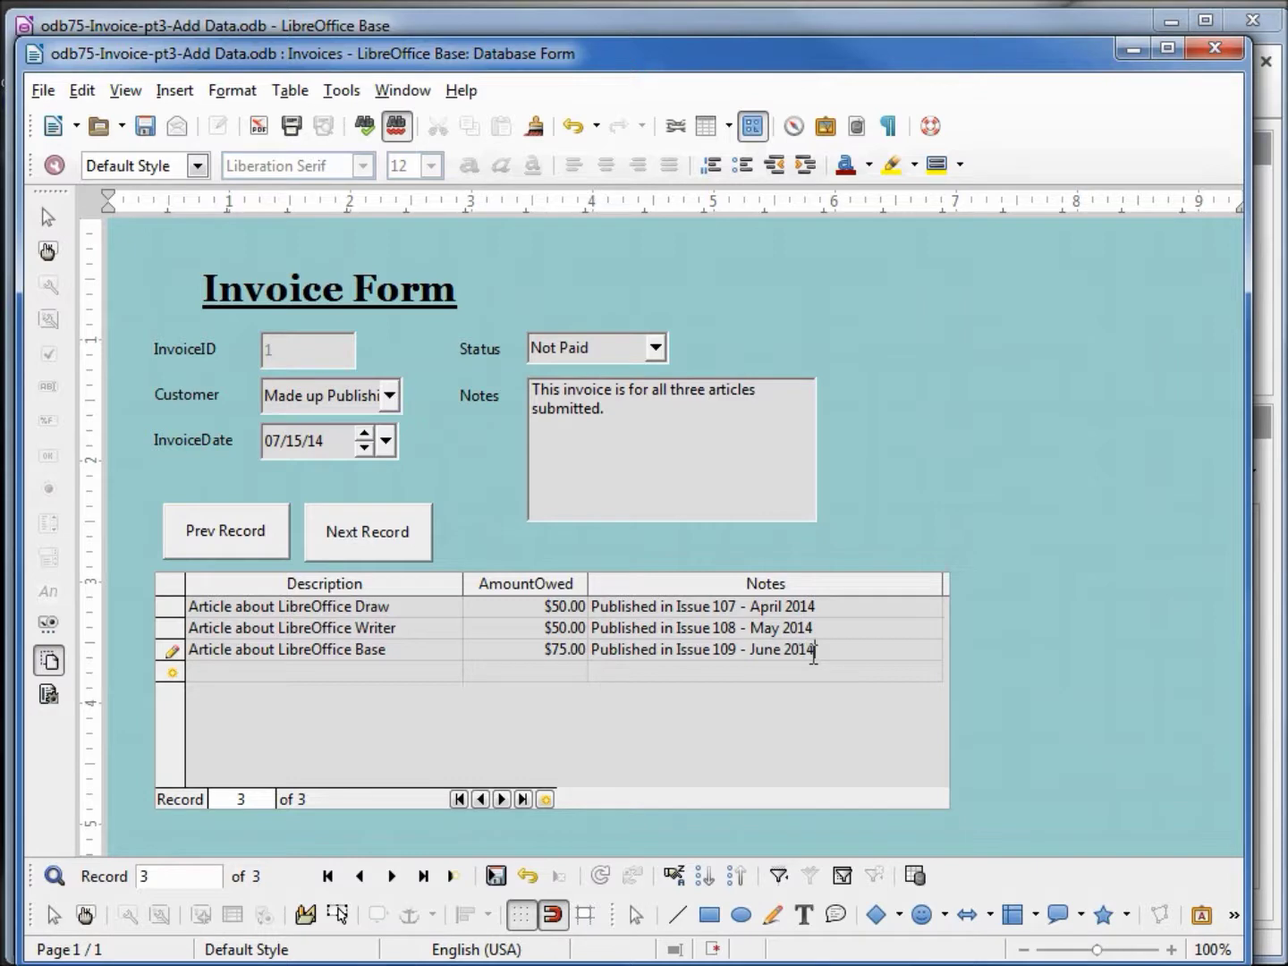
Step: Start a new invoice for Big Computer Co., dated 09/01/14, Not Paid, with notes 'For work completed in August'
left_click(382, 536)
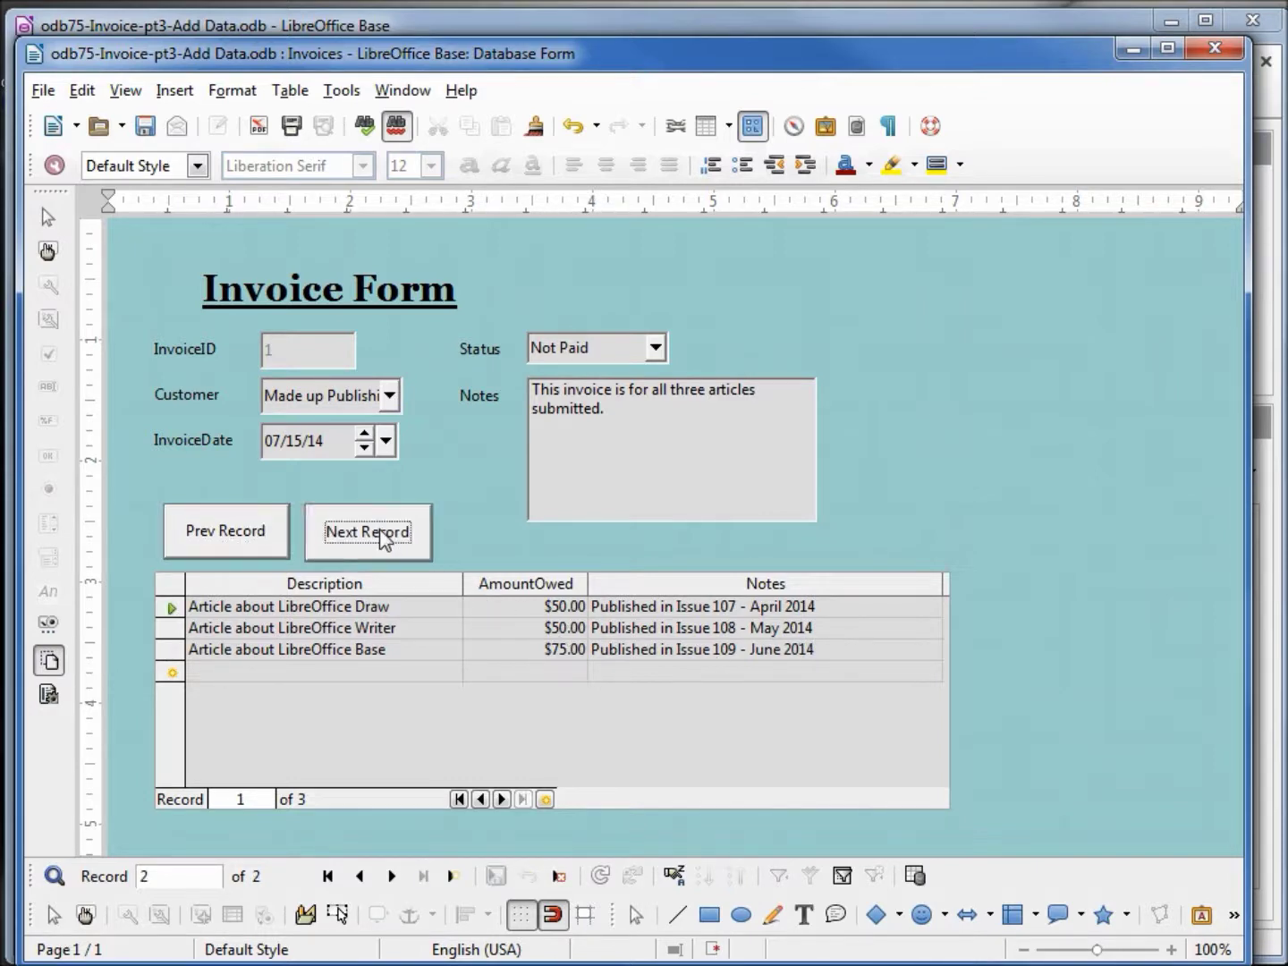
left_click(391, 394)
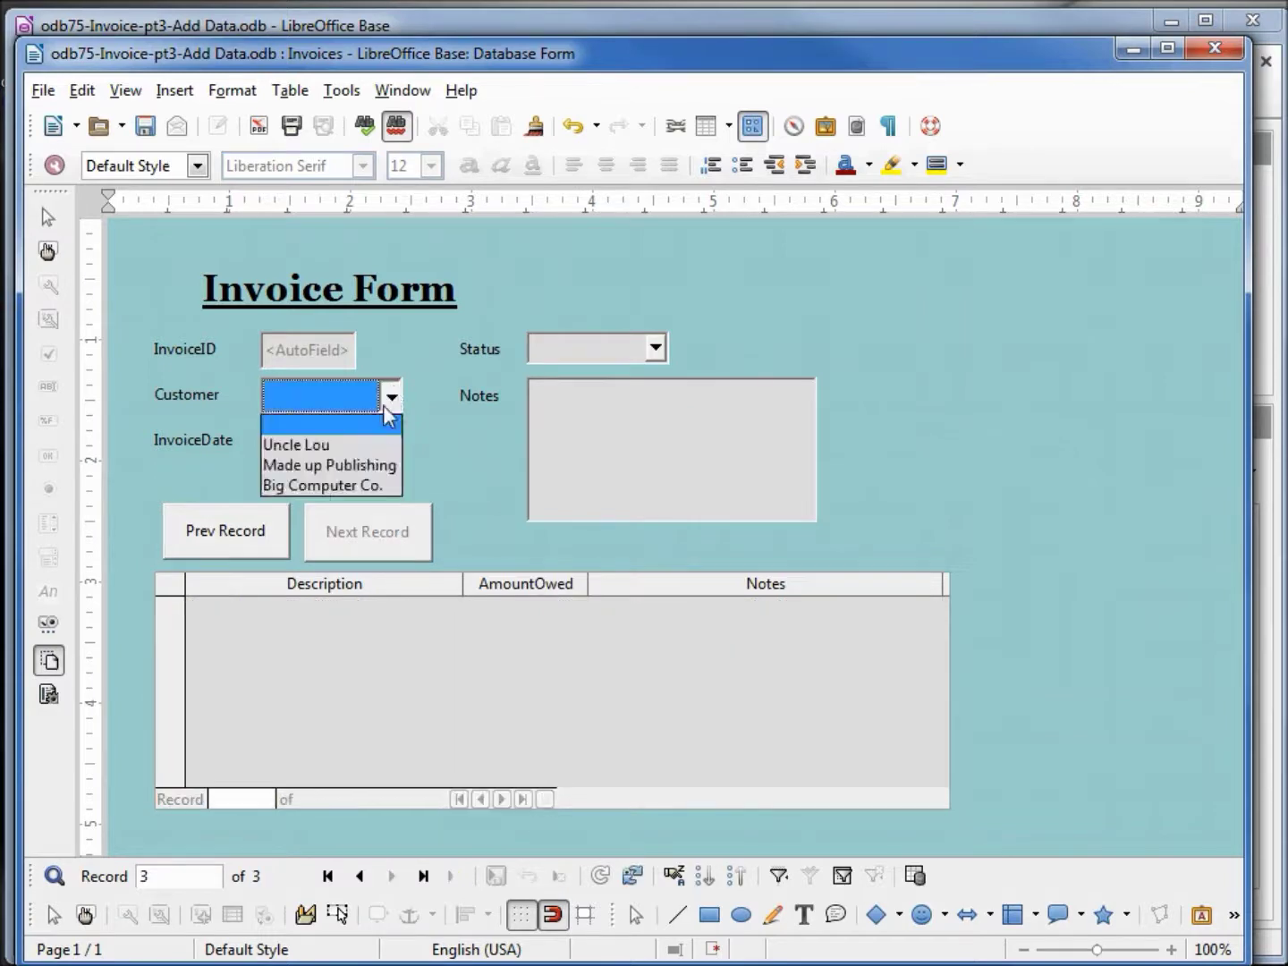
left_click(365, 495)
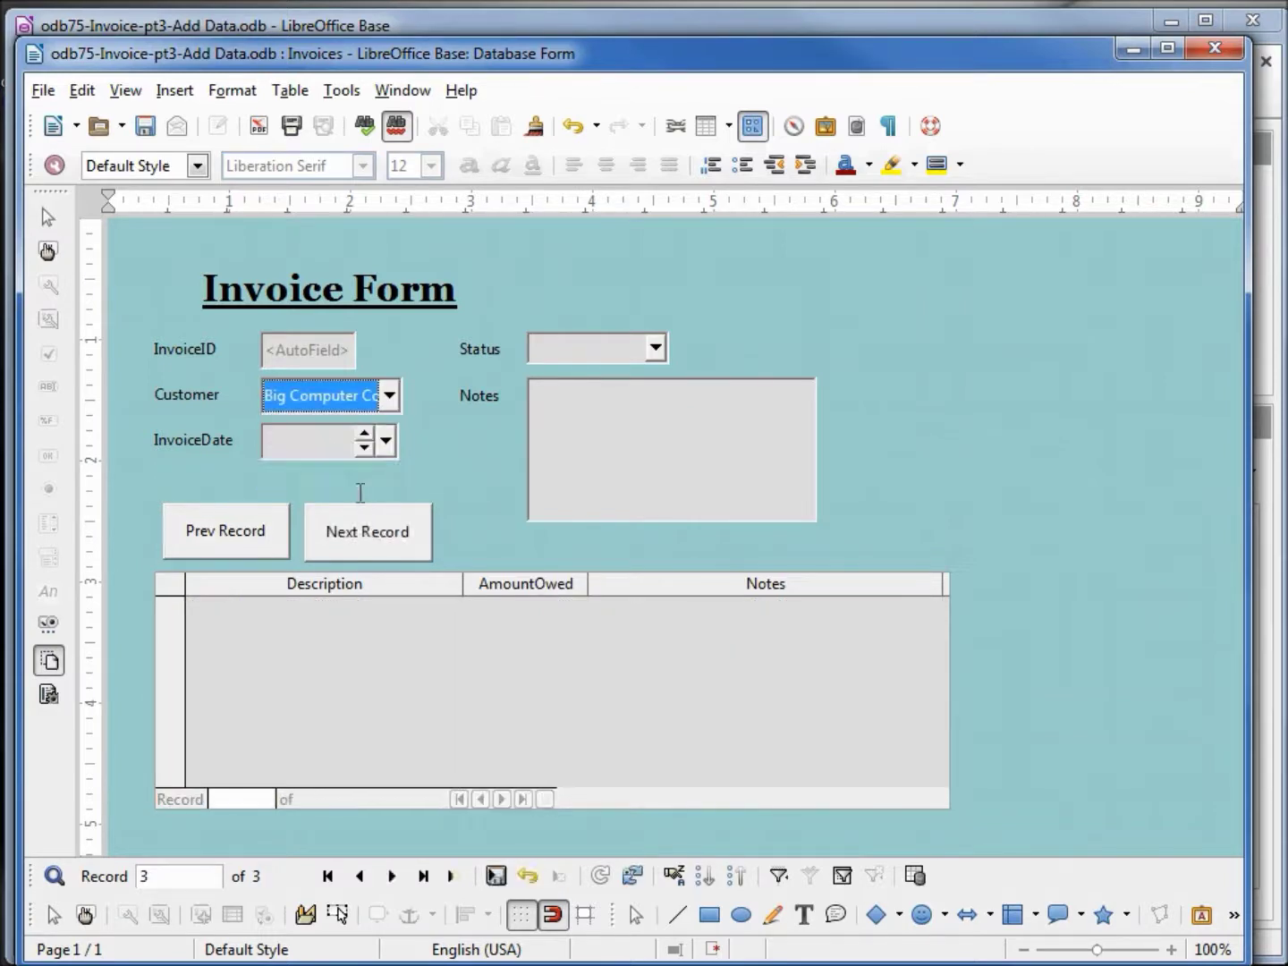
left_click(386, 442)
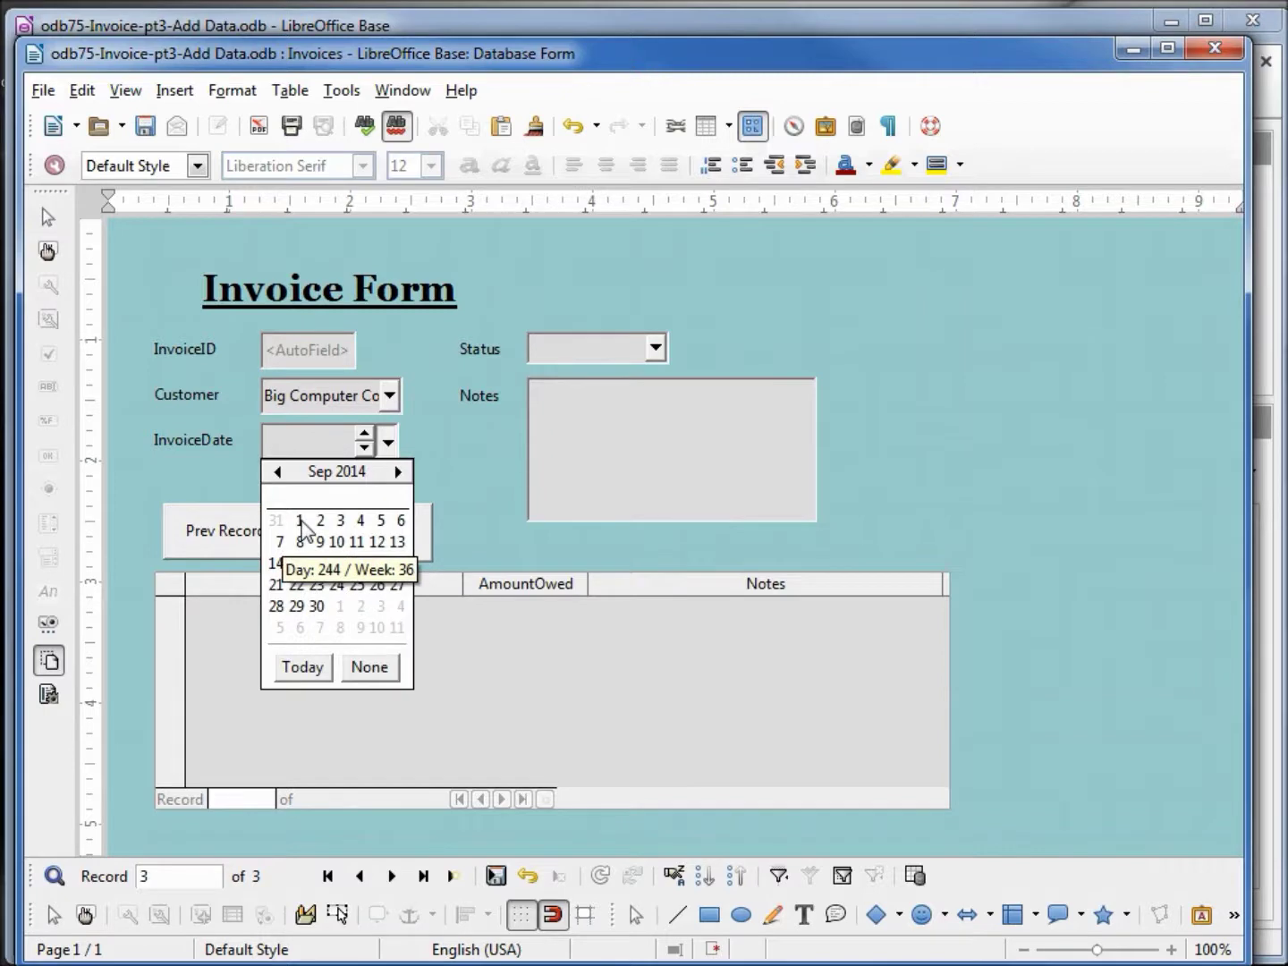
left_click(301, 522)
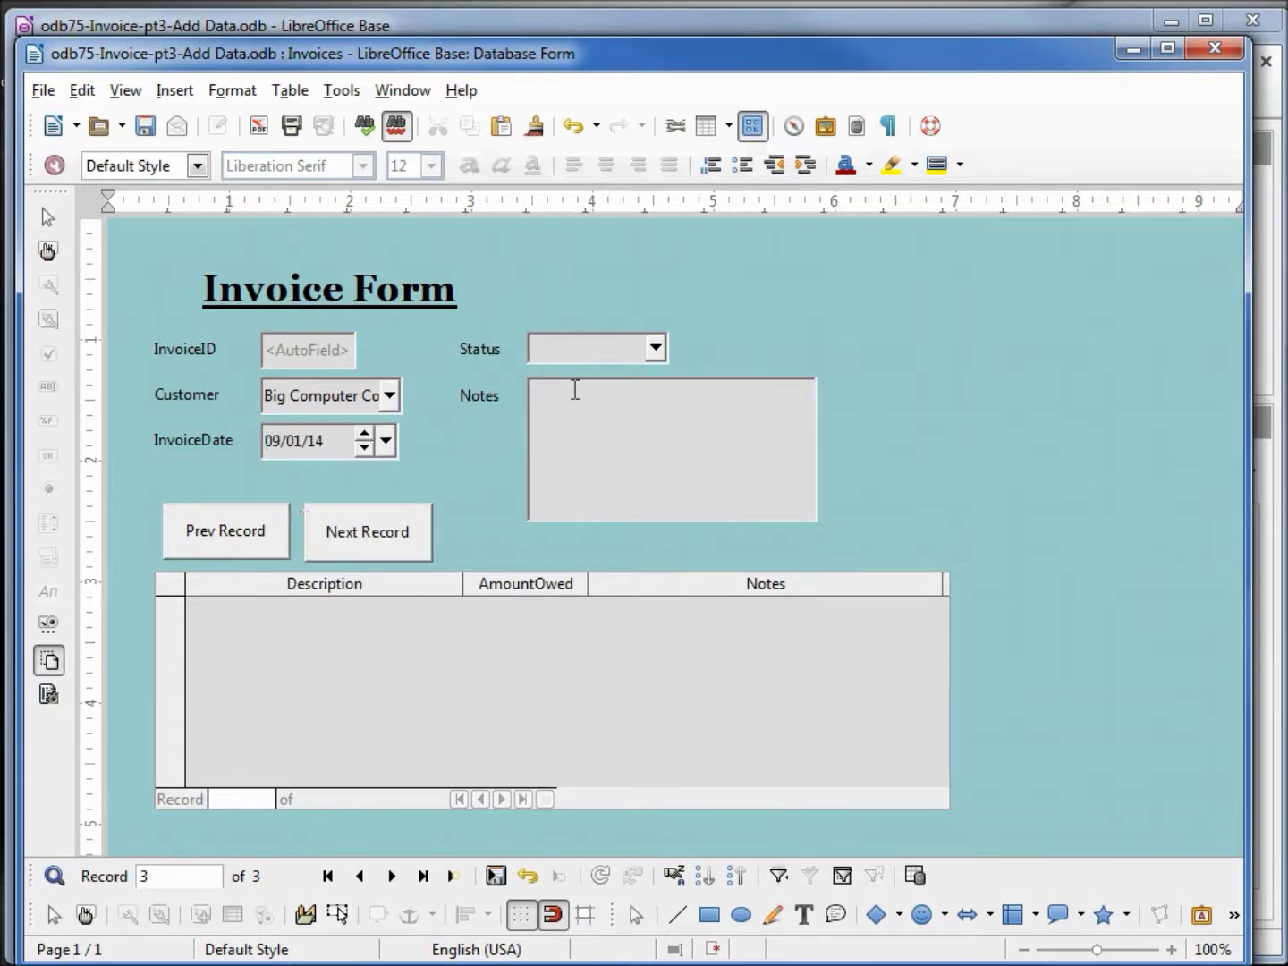
left_click(657, 349)
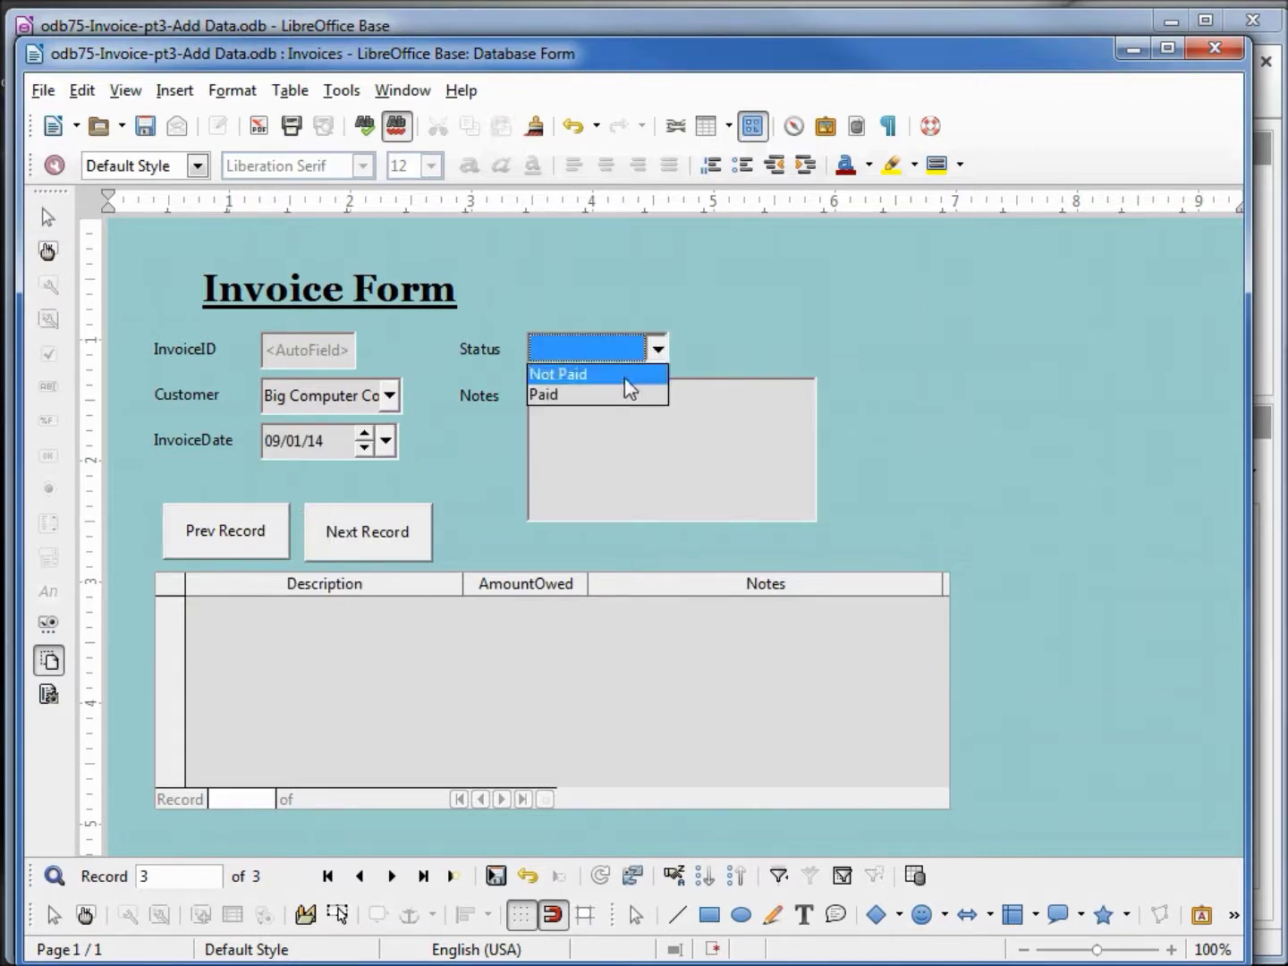
left_click(625, 376)
left_click(590, 415)
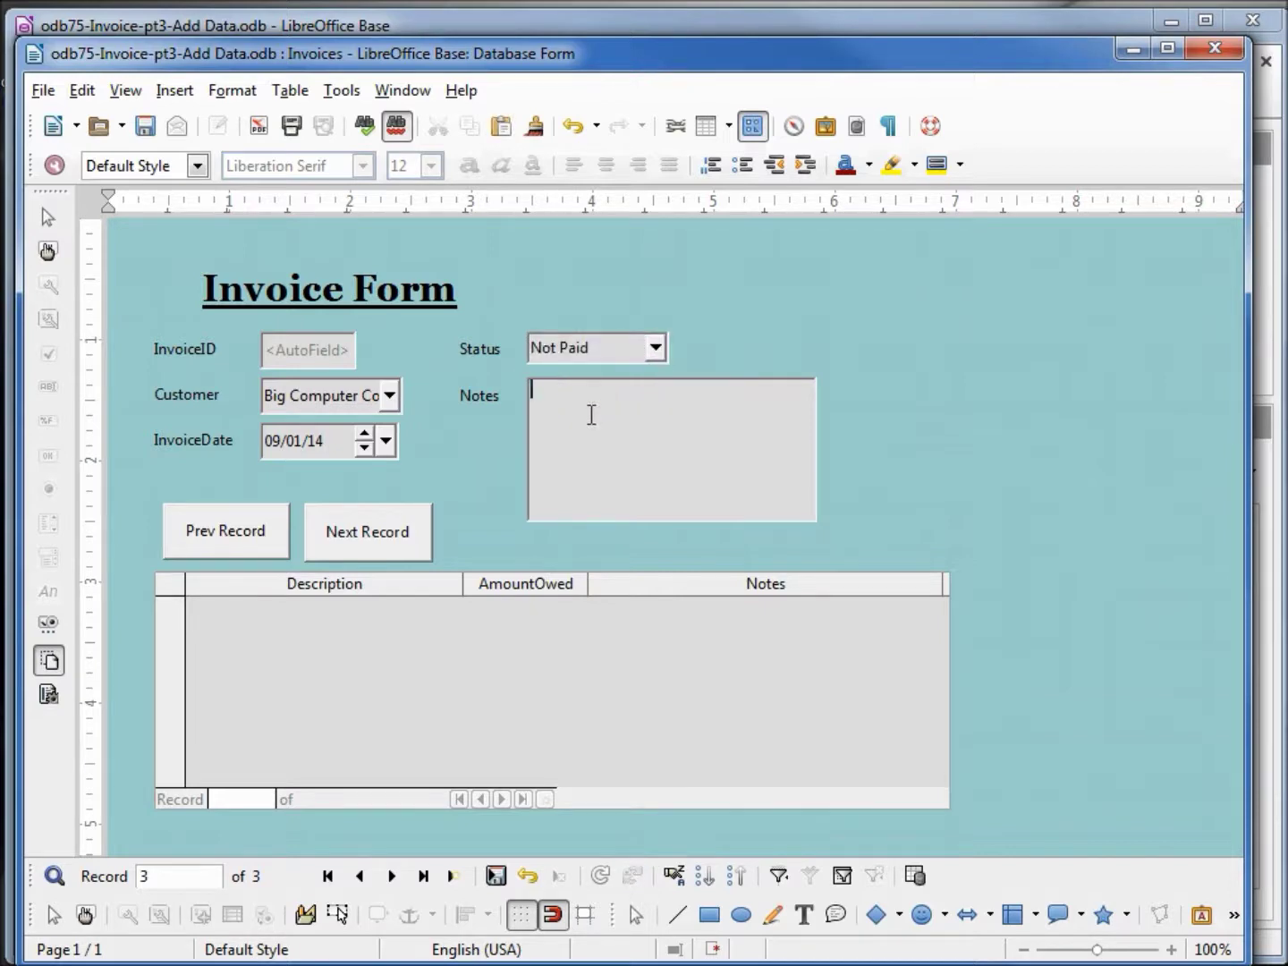
type("For work completed in August")
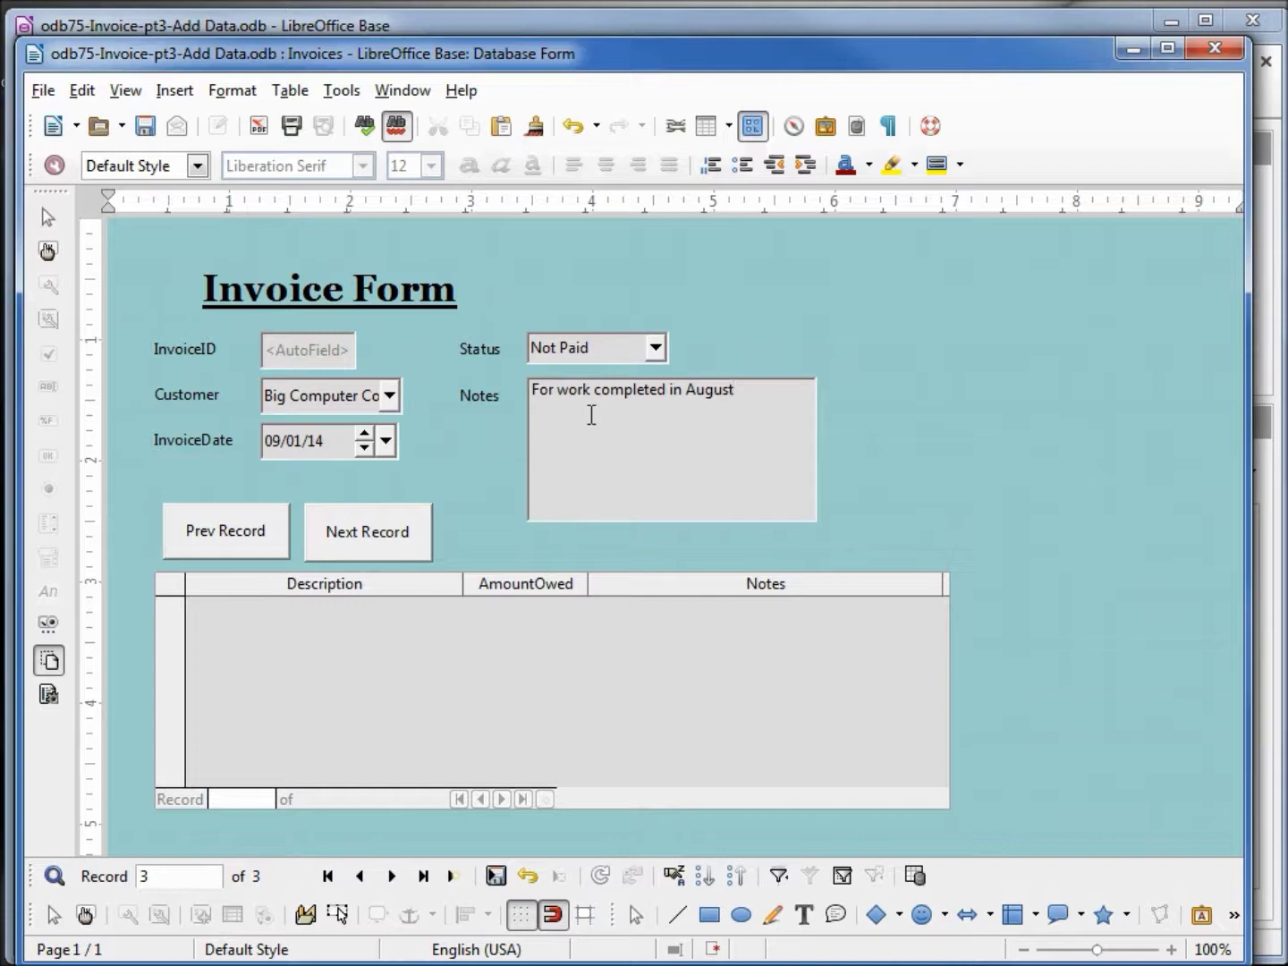
Step: Add the $1,500.00 task 'Worked on data recovery project' with notes 'Fixed cost project'
left_click(198, 603)
type("Worked on data recovery project")
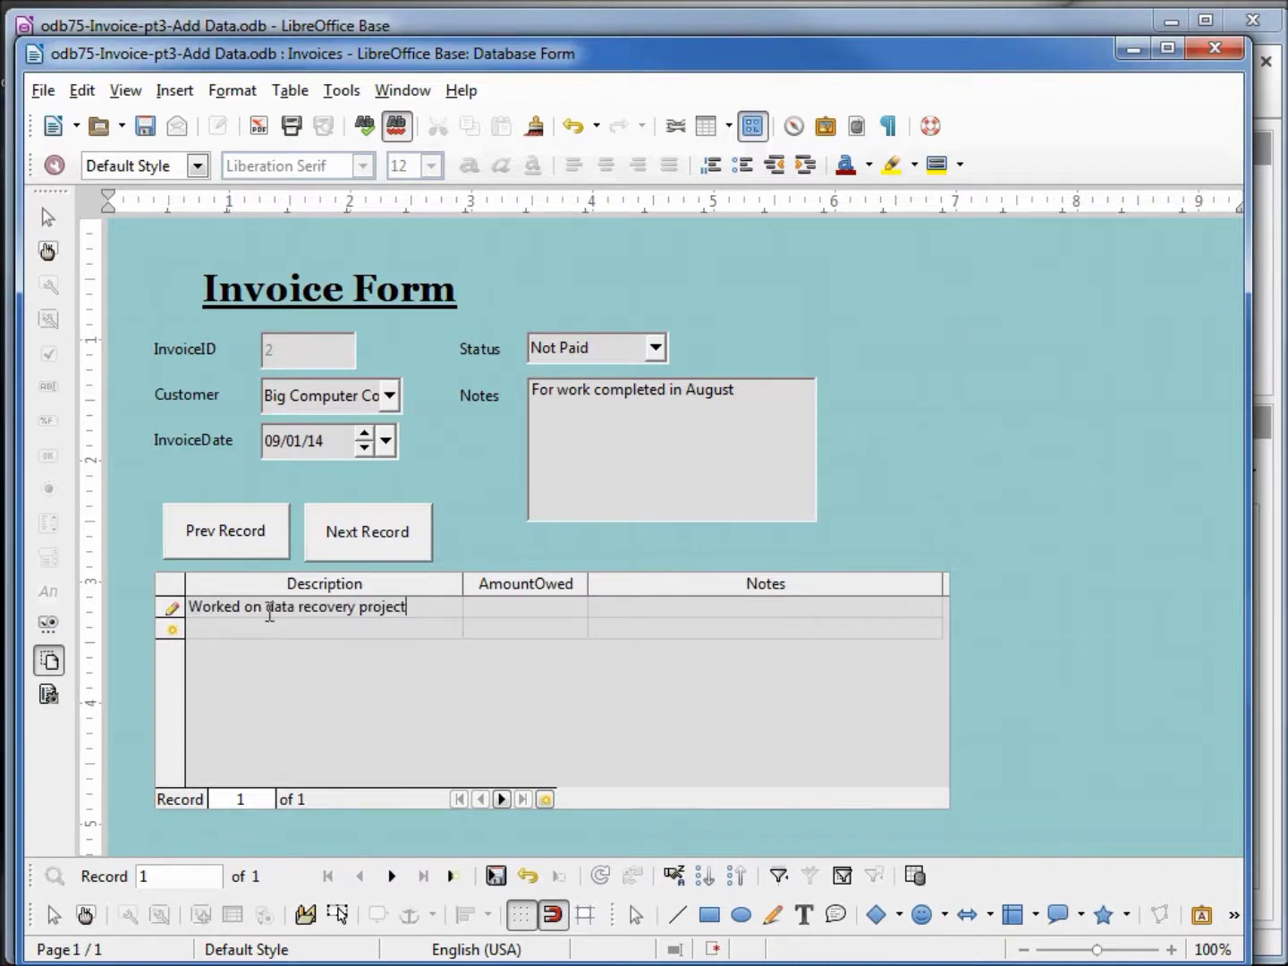
left_click(496, 608)
type("500")
key("Tab")
type("Fixed cost")
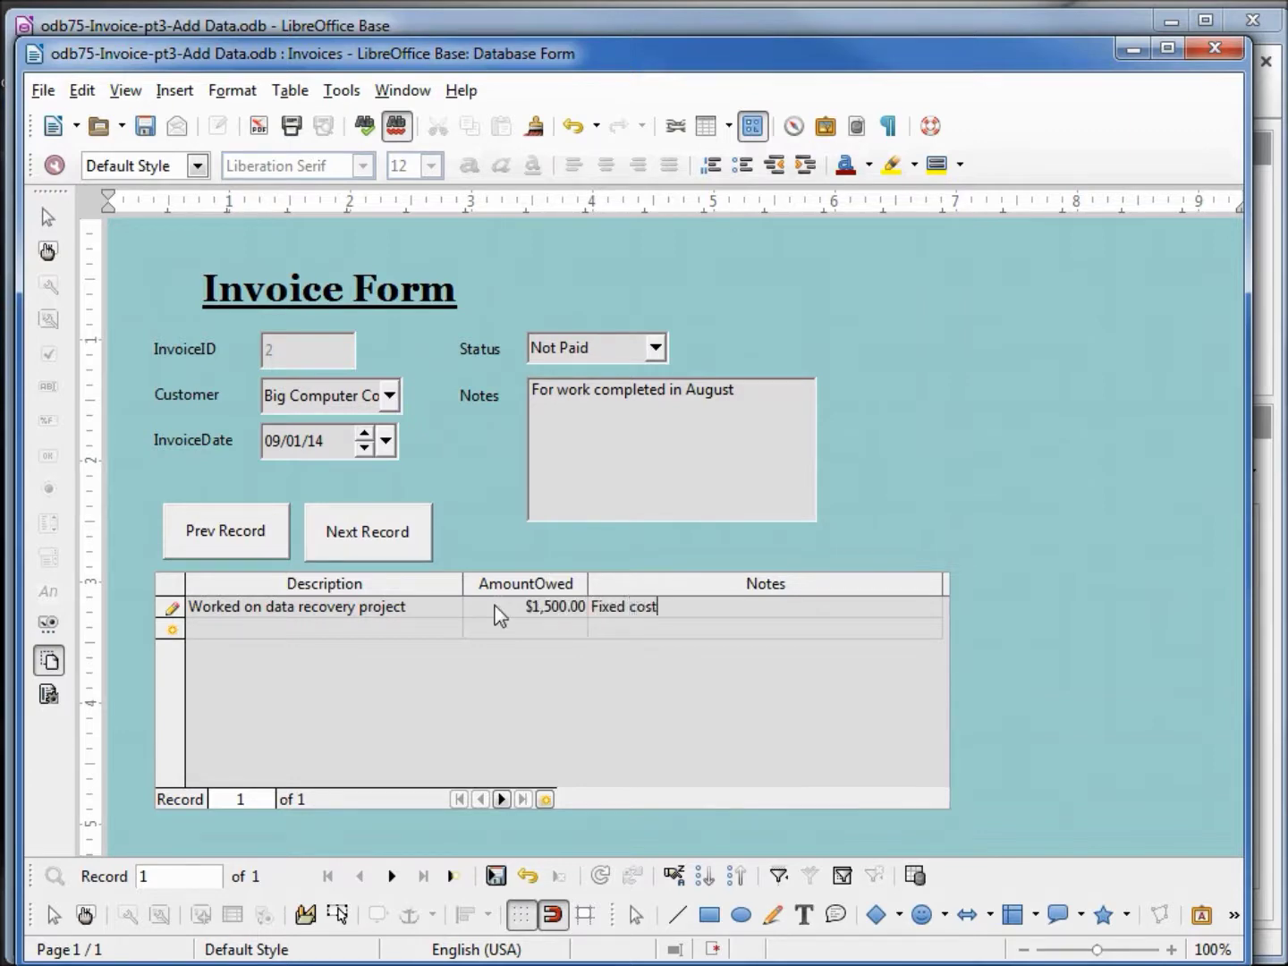
type(" project")
key("Tab")
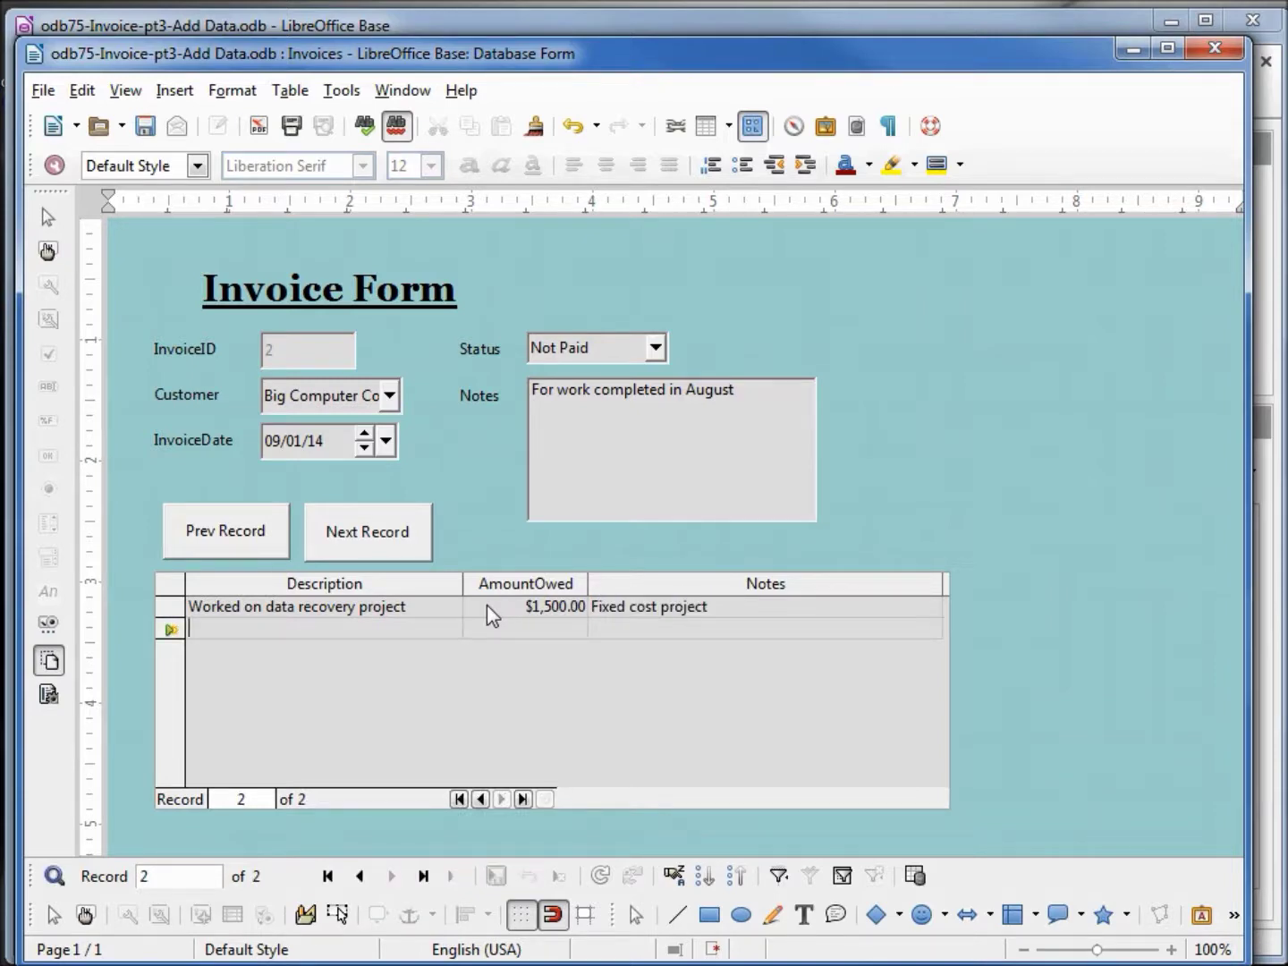
left_click(234, 533)
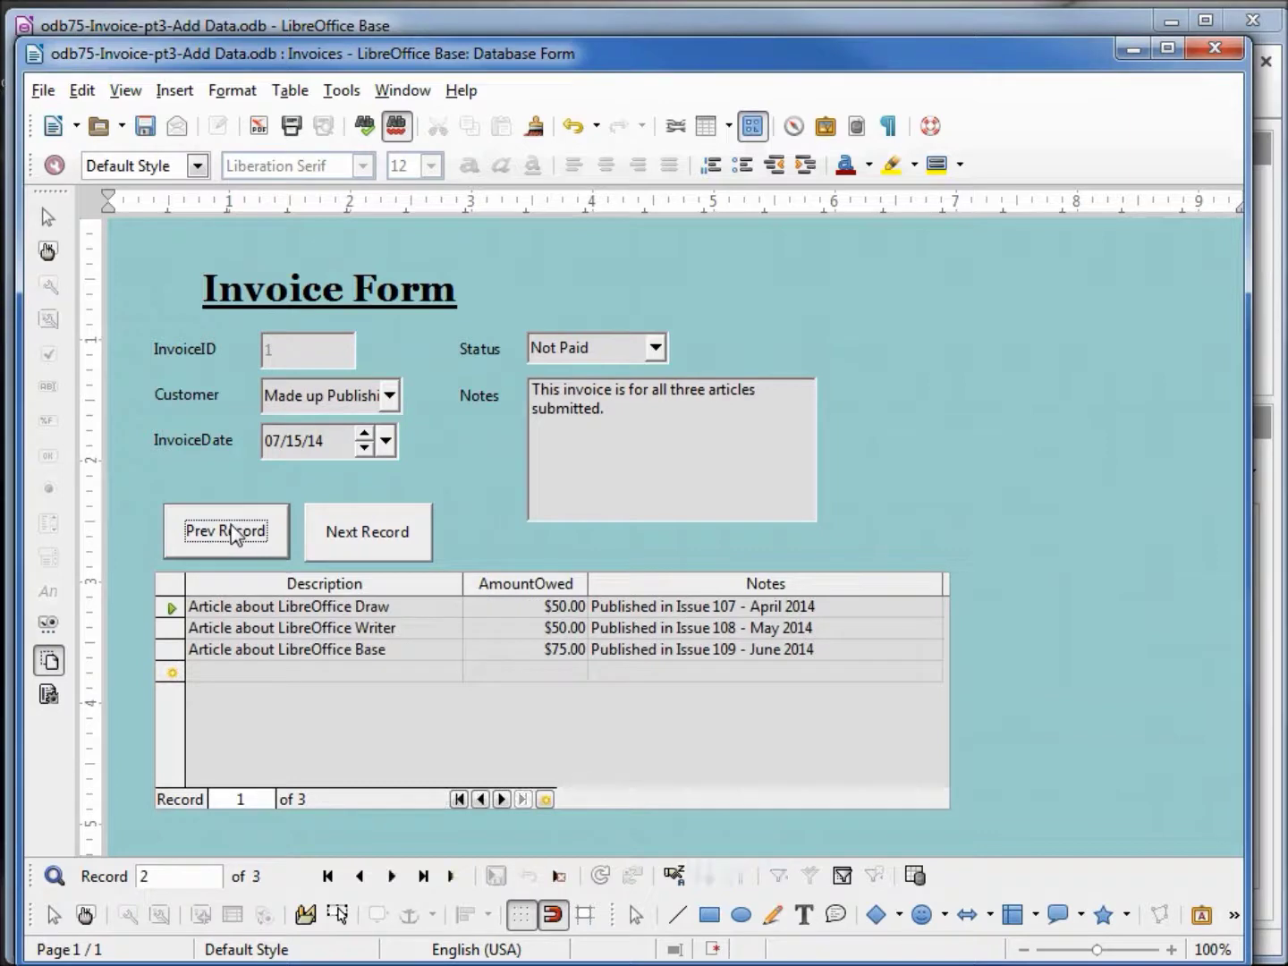
Step: Browse the saved invoices, close the invoice form, and open the Customers table
left_click(362, 533)
left_click(368, 533)
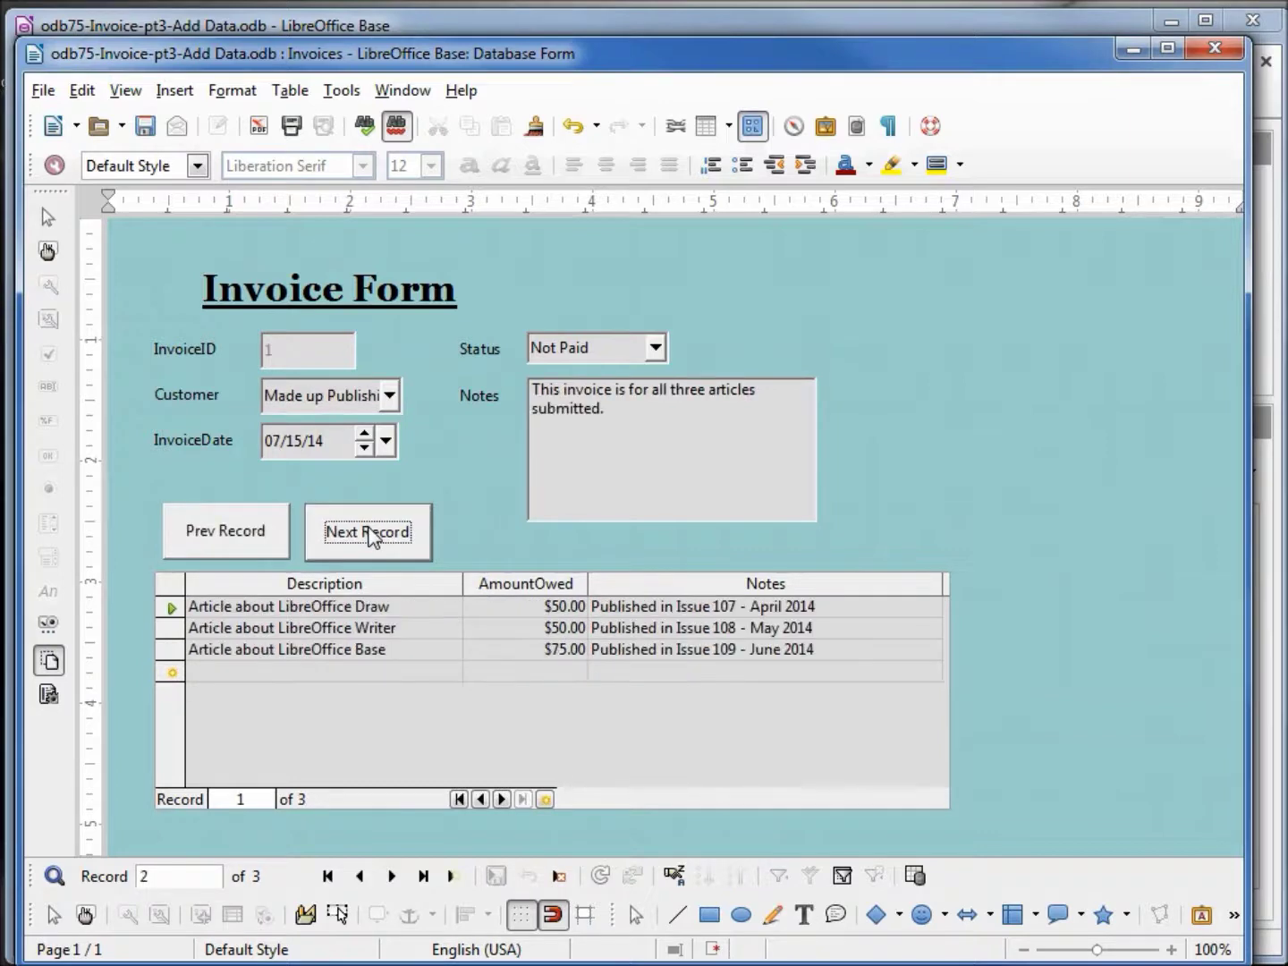
left_click(374, 536)
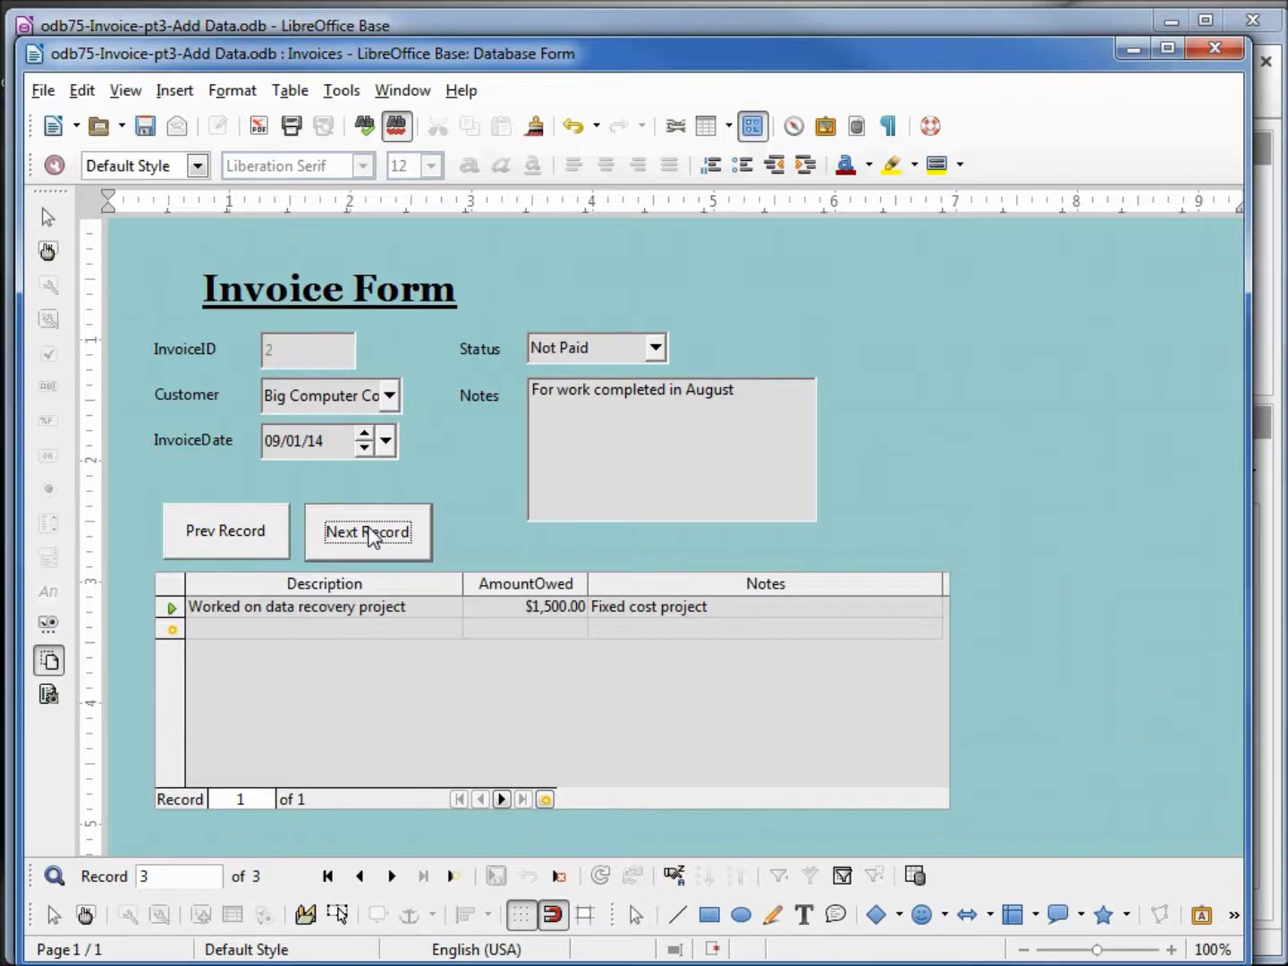
left_click(1212, 51)
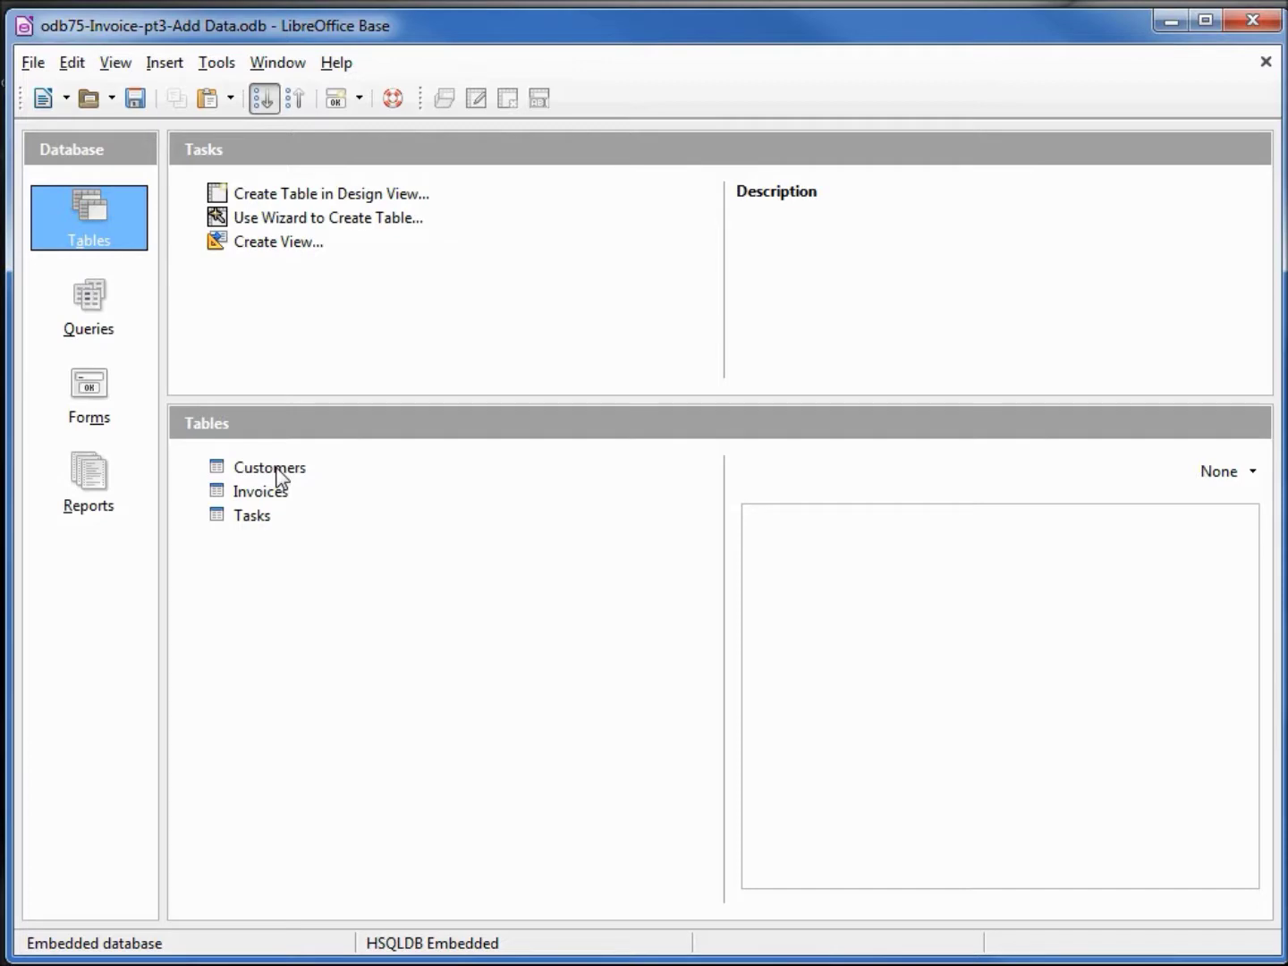
double_click(279, 476)
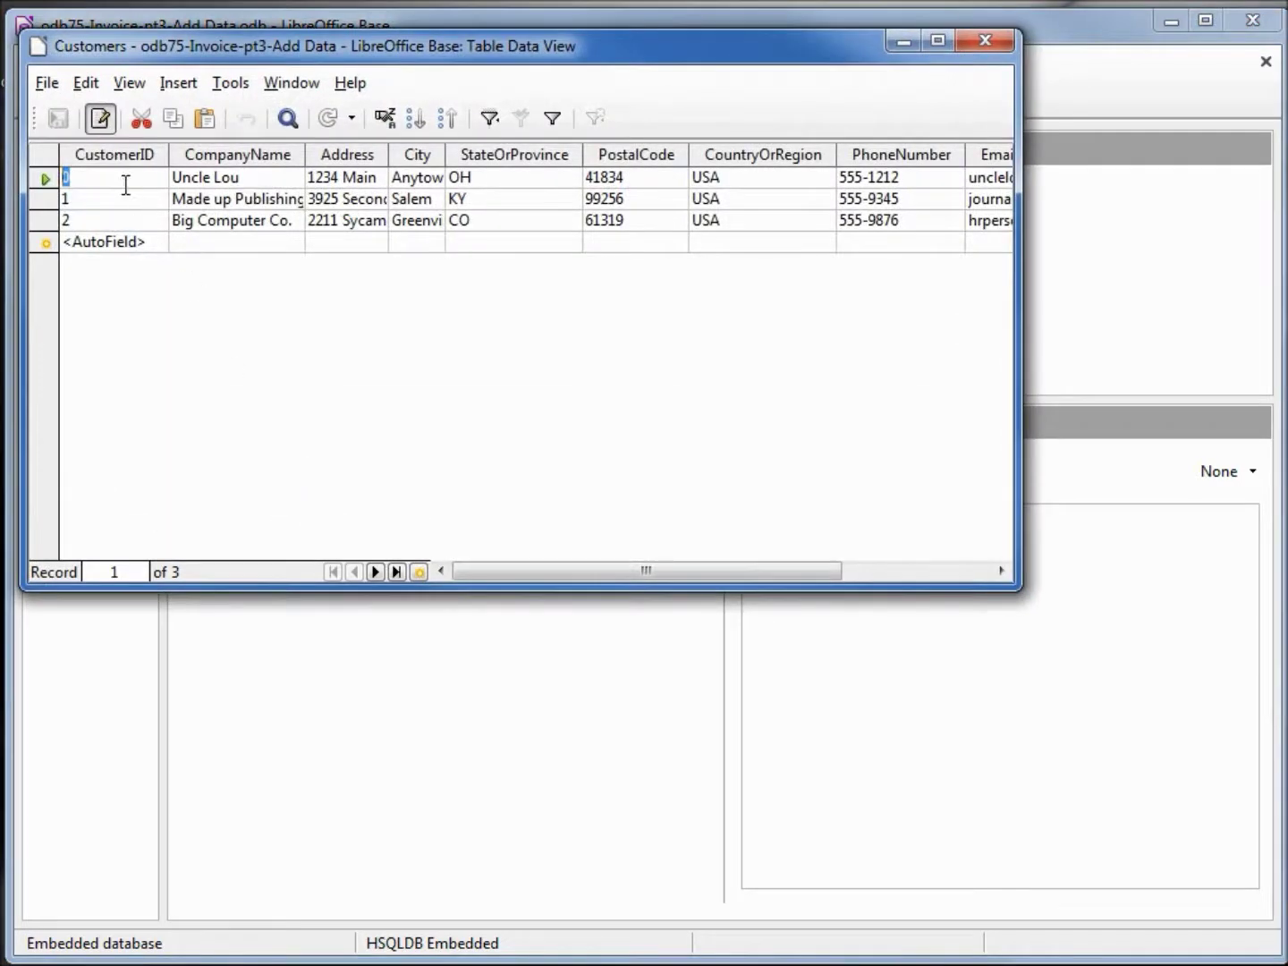
mouse_move(508, 570)
left_mouse_down()
mouse_move(695, 584)
mouse_move(435, 592)
left_mouse_up()
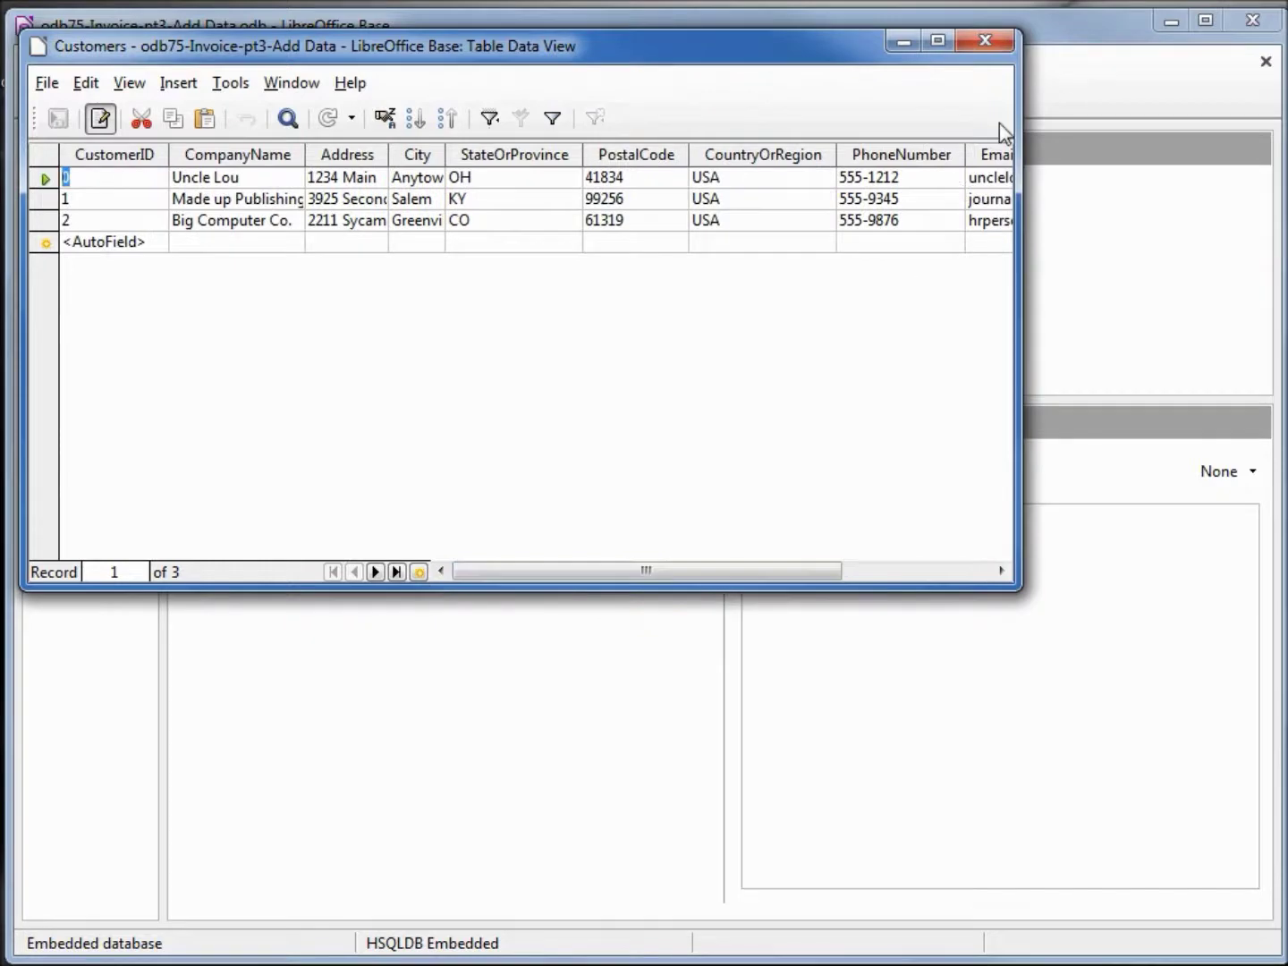
left_click(984, 42)
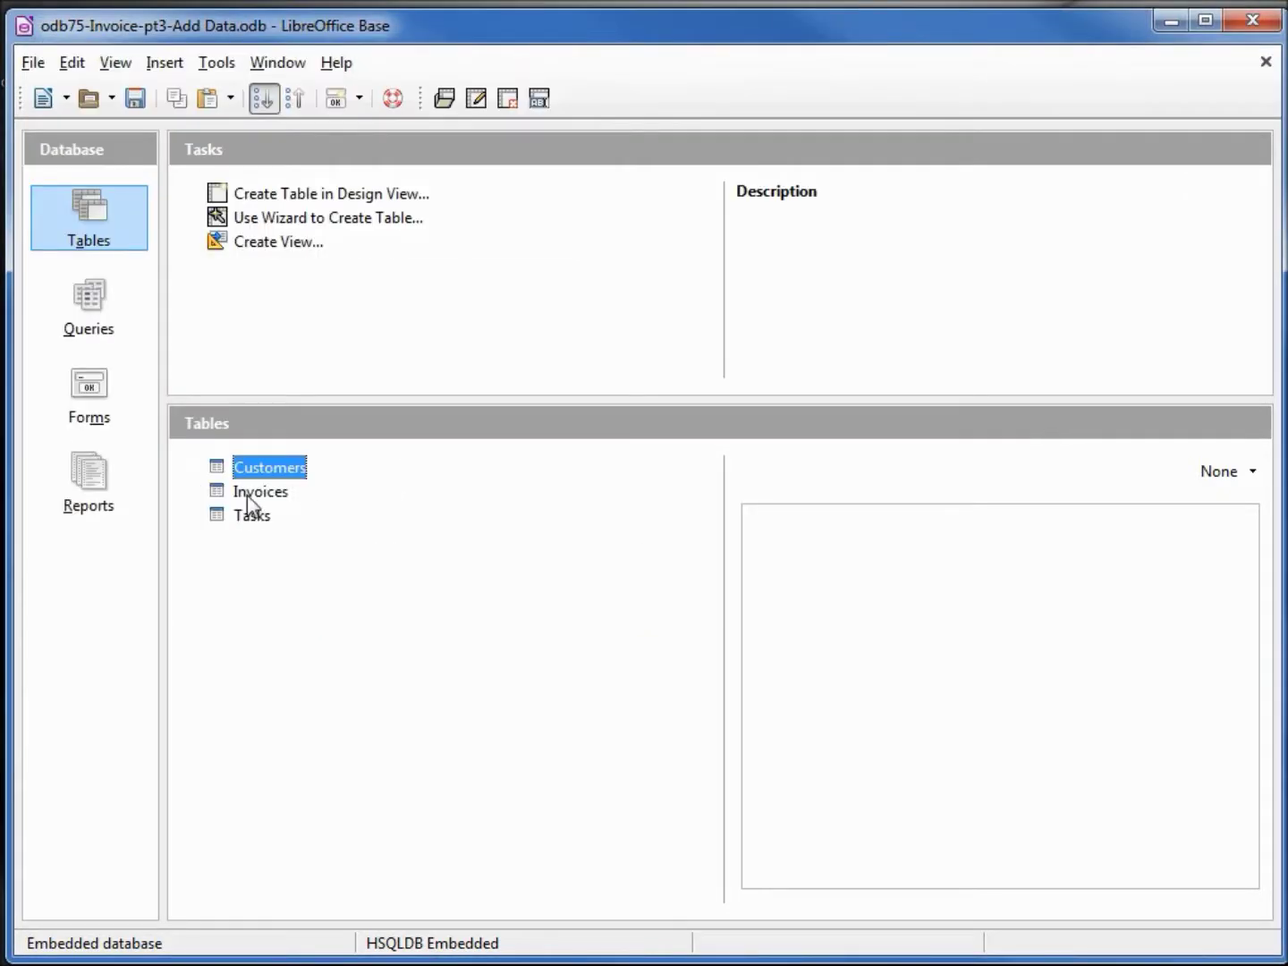
double_click(247, 495)
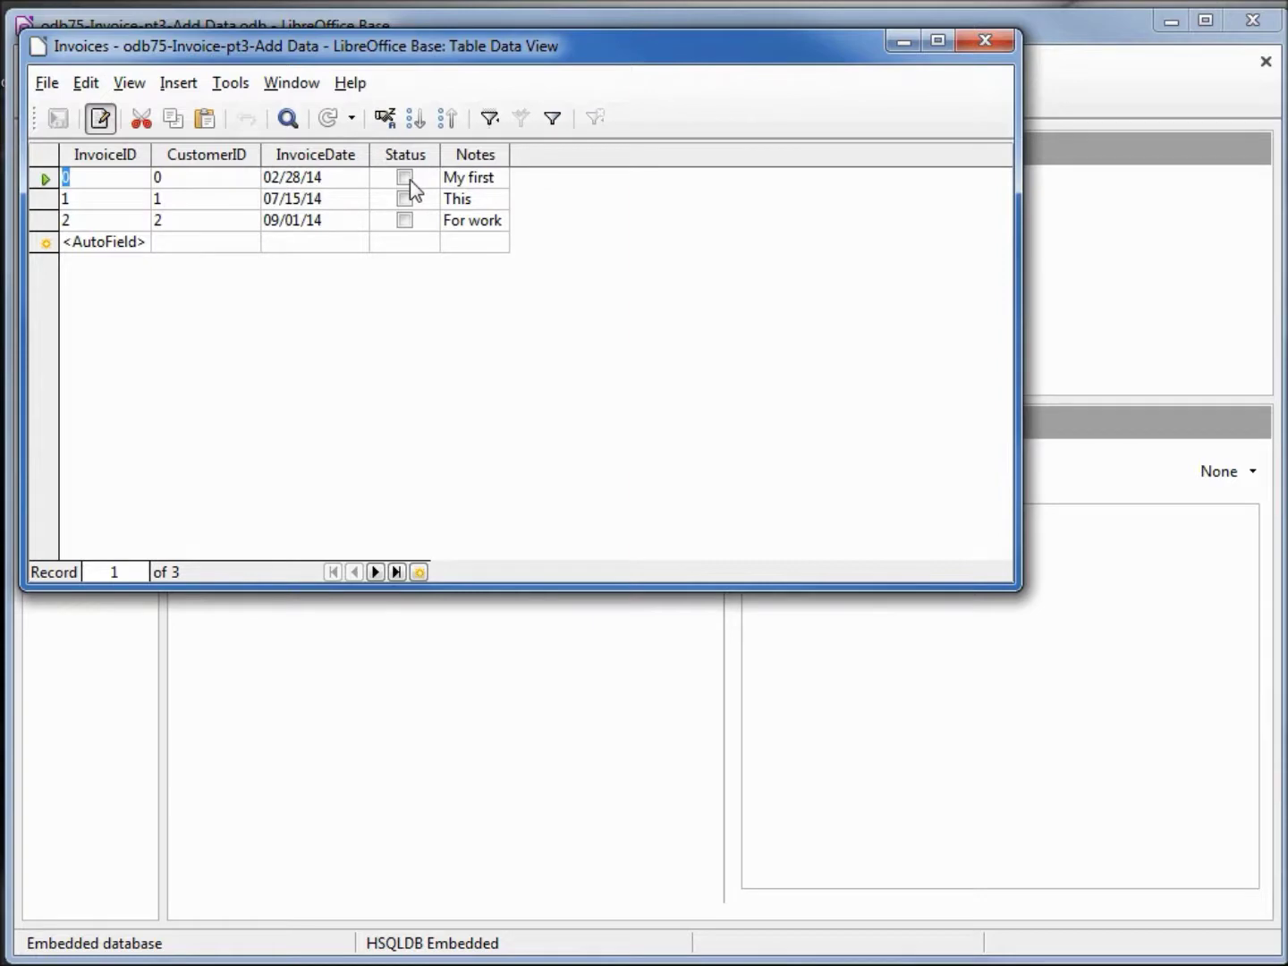
left_click(409, 181)
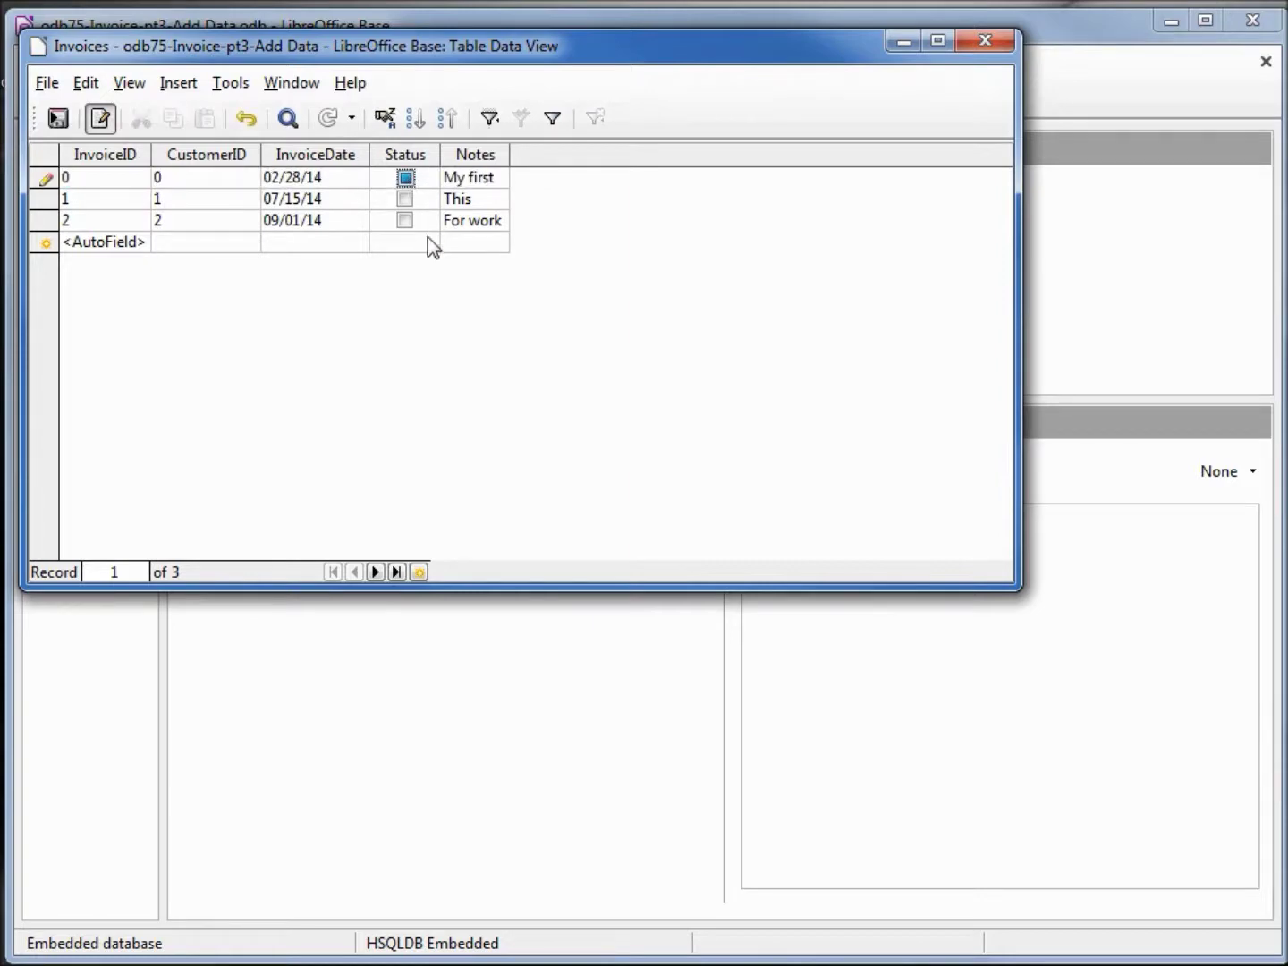
left_click_drag(511, 154, 703, 162)
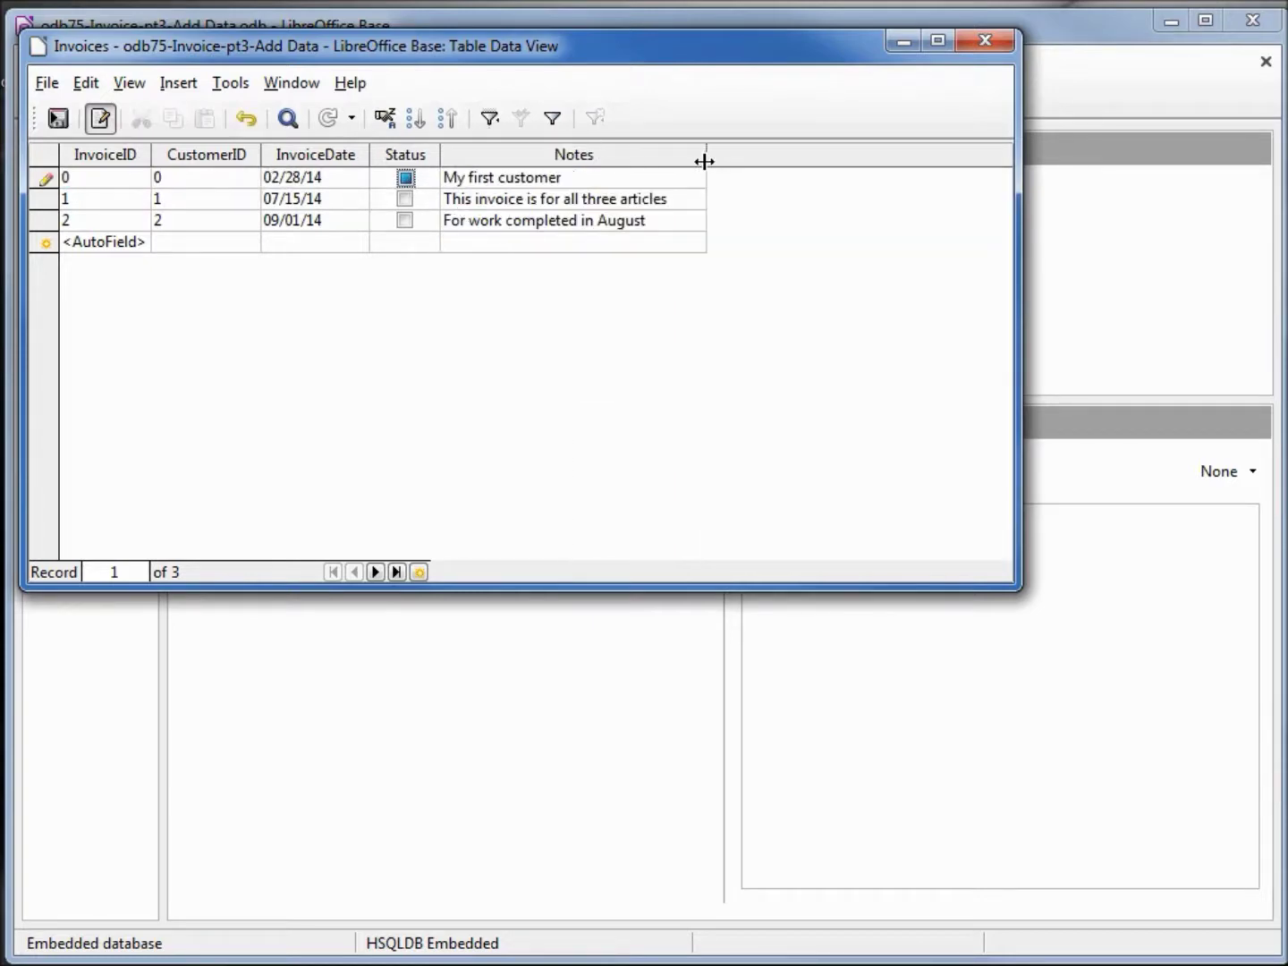
left_click(987, 36)
left_click(503, 354)
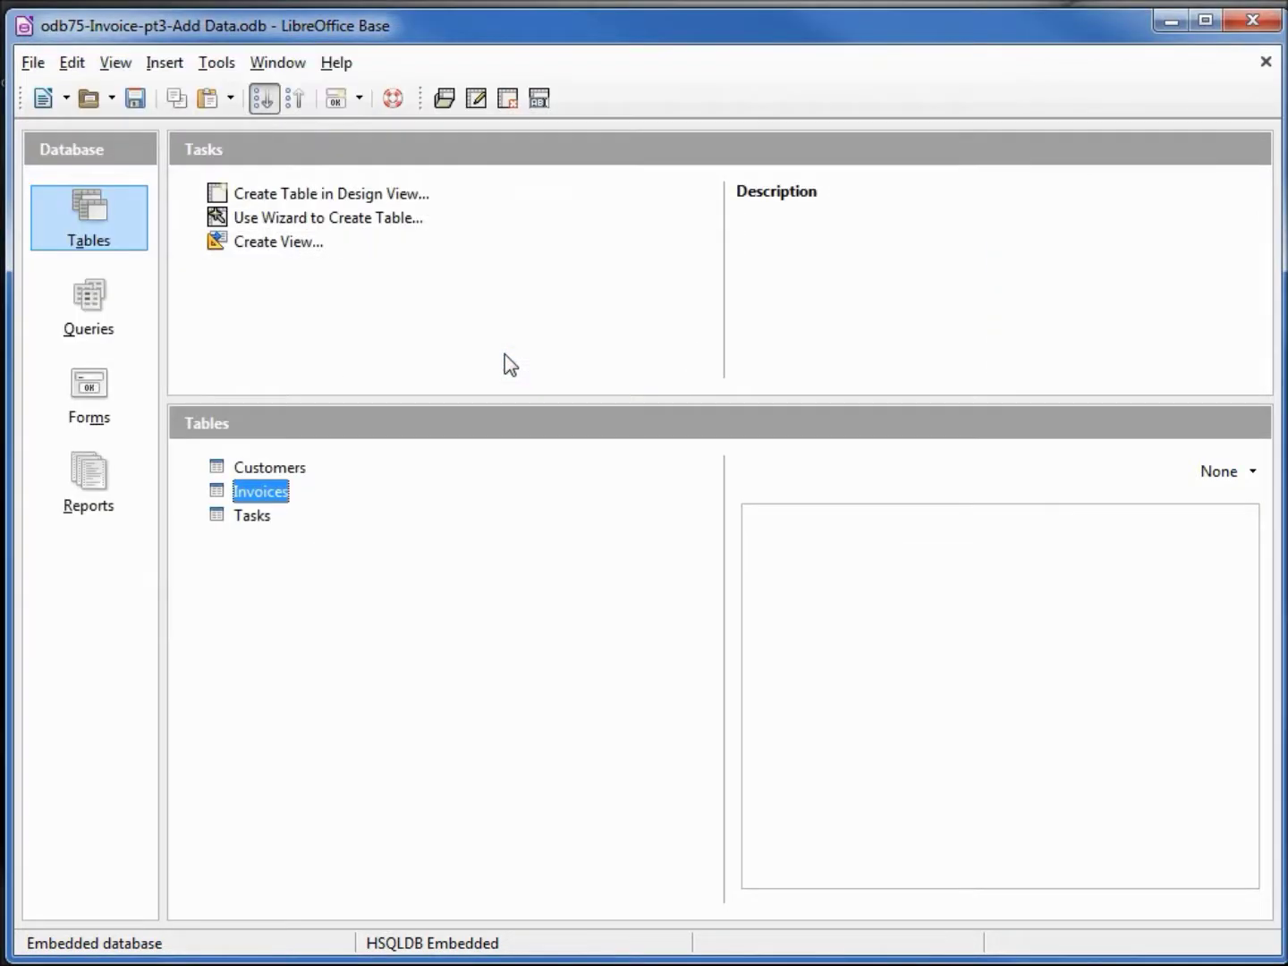
double_click(246, 516)
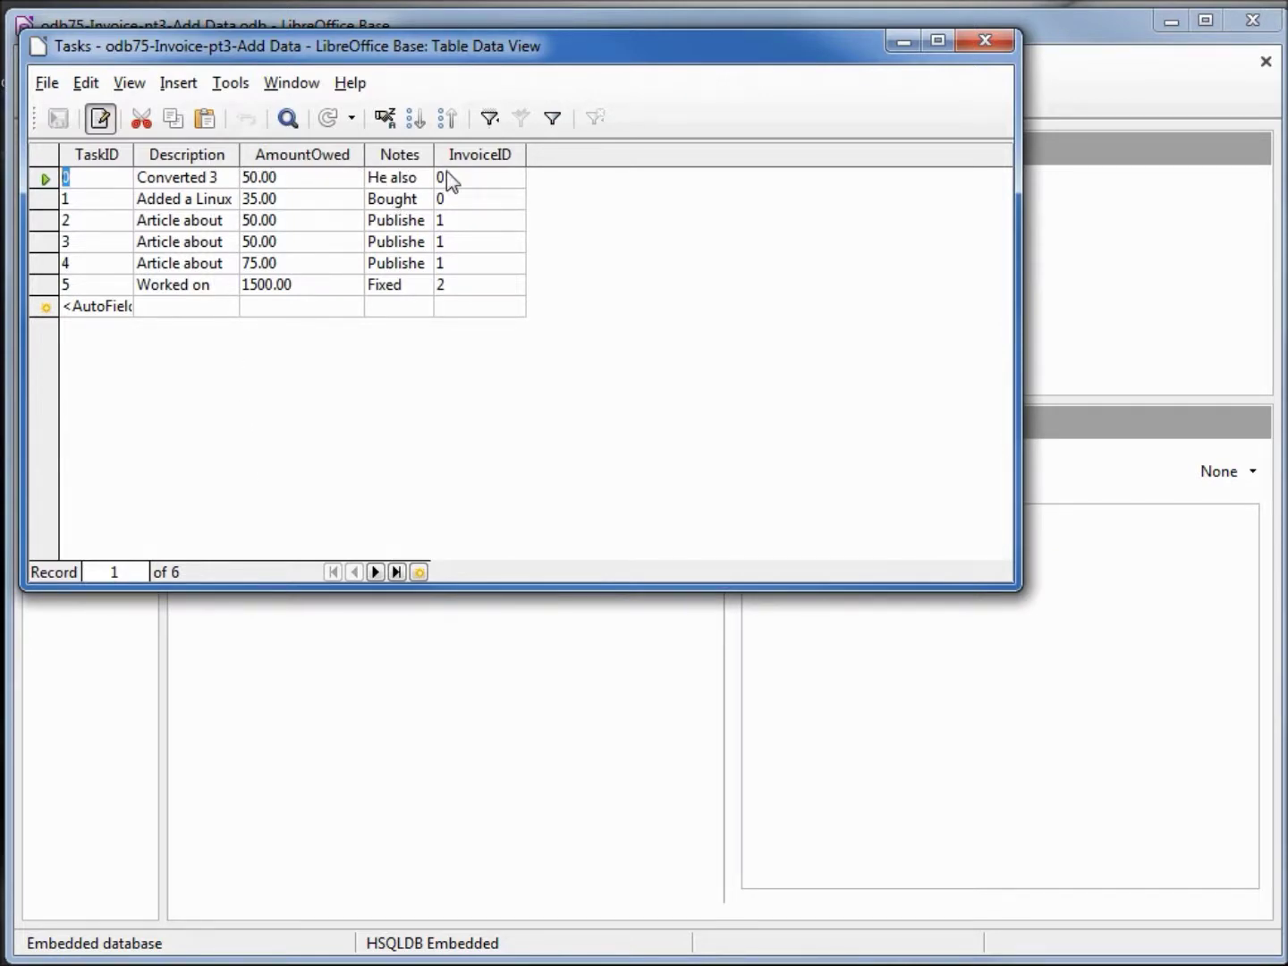
left_click(990, 45)
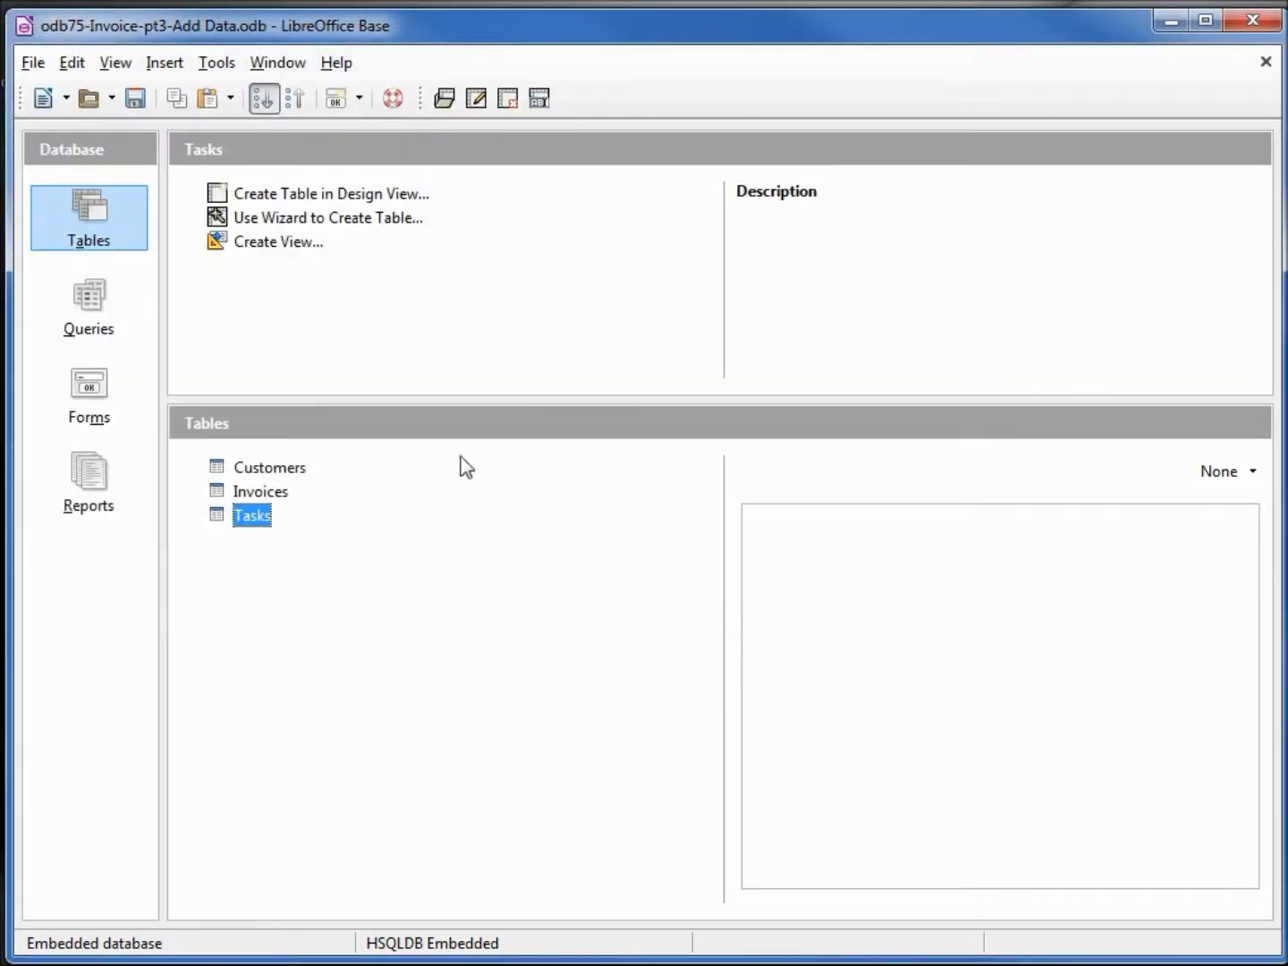